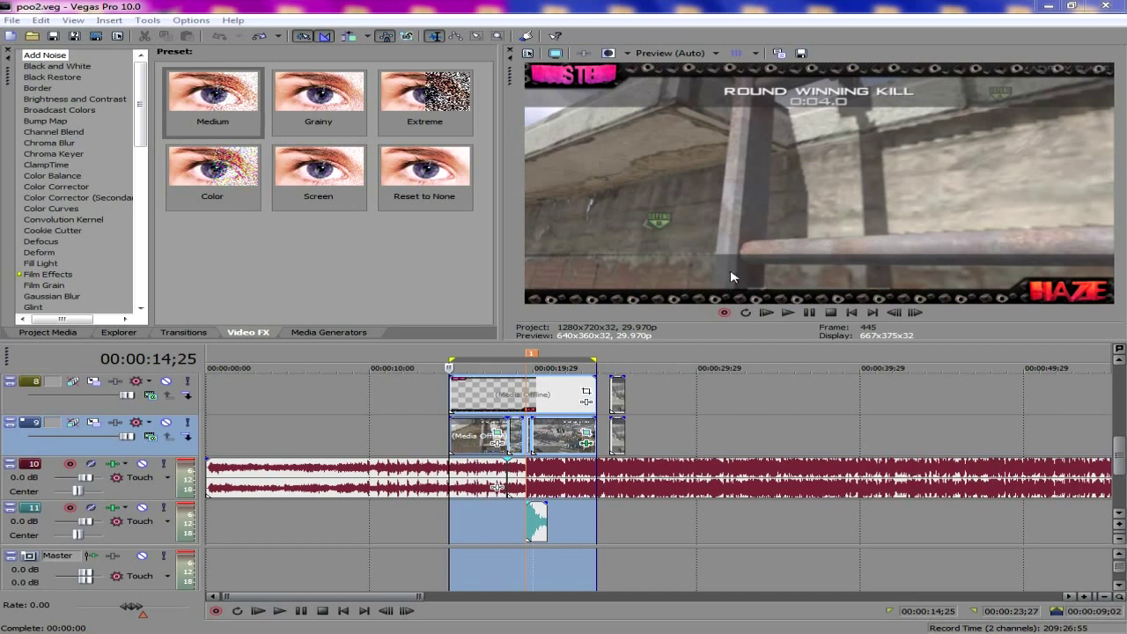
Step: Play the selected timeline region of the finished montage to preview the grid effect, and stop playback
{"action": "left_click", "coordinate": [280, 615]}
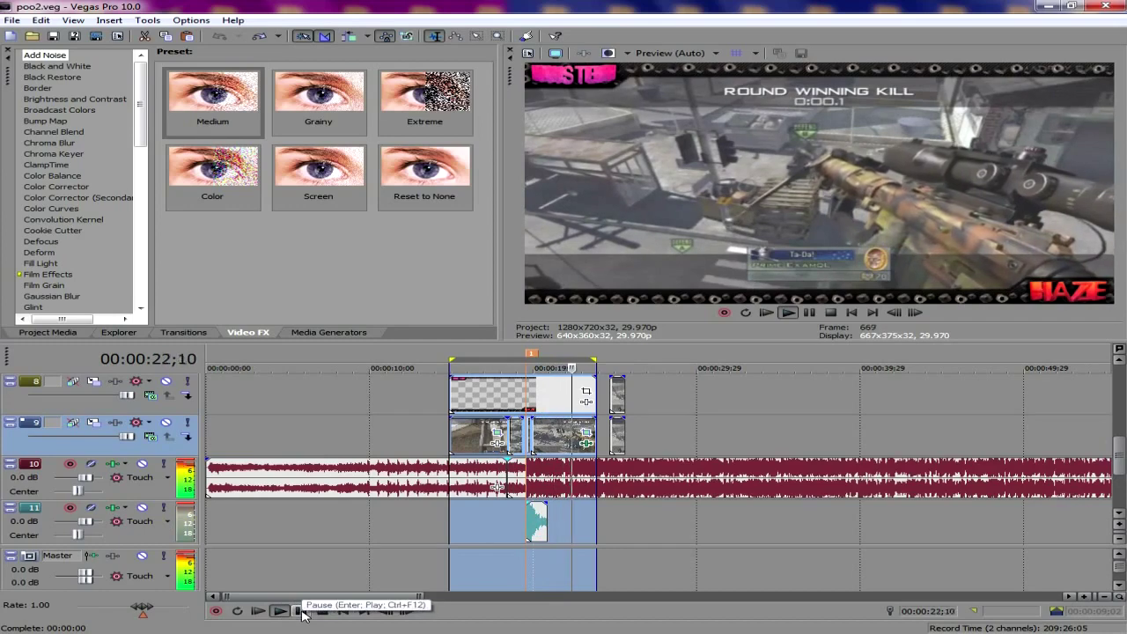
{"action": "left_click", "coordinate": [301, 612]}
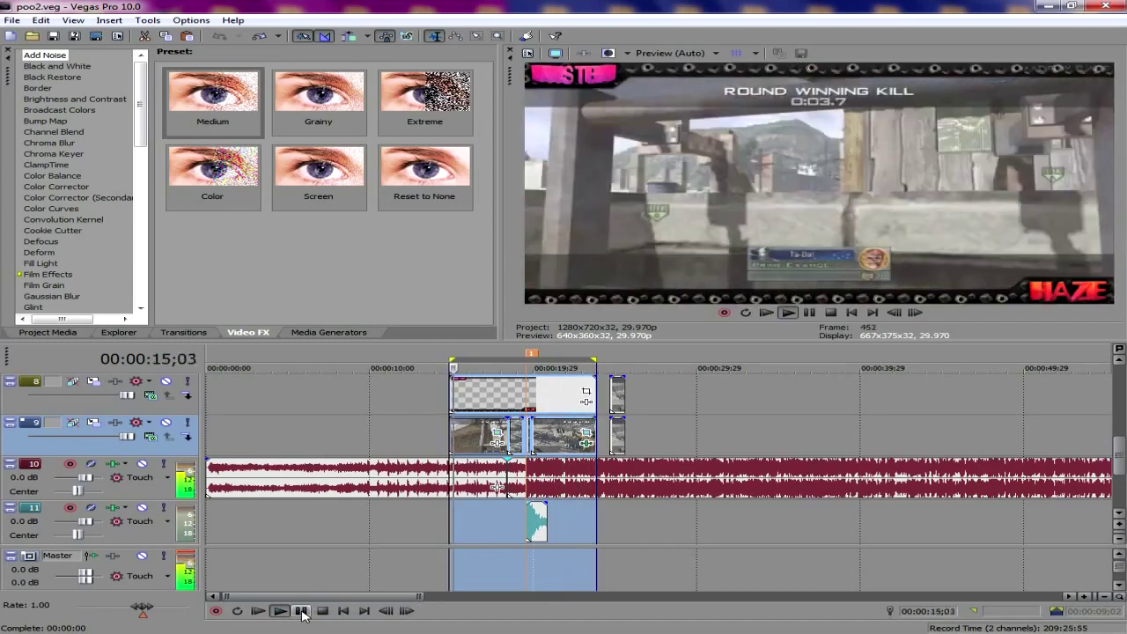
{"action": "left_click", "coordinate": [322, 611]}
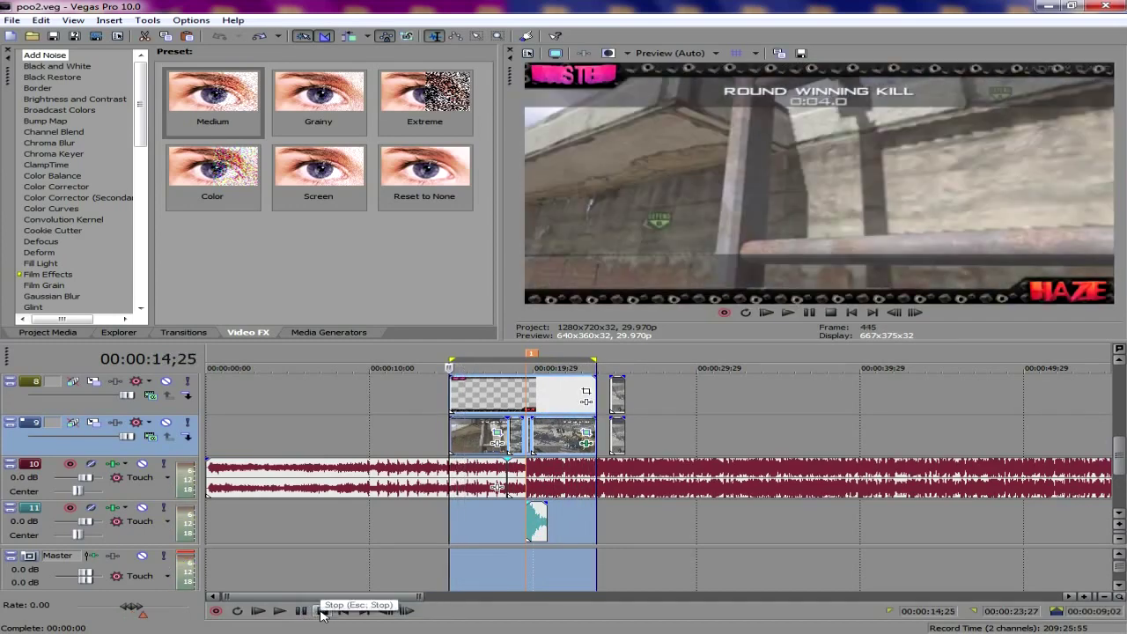
Step: Examine the grid effect frame by frame around 18 seconds, where the single clip splits into nine tiled copies
{"action": "left_click", "coordinate": [516, 436]}
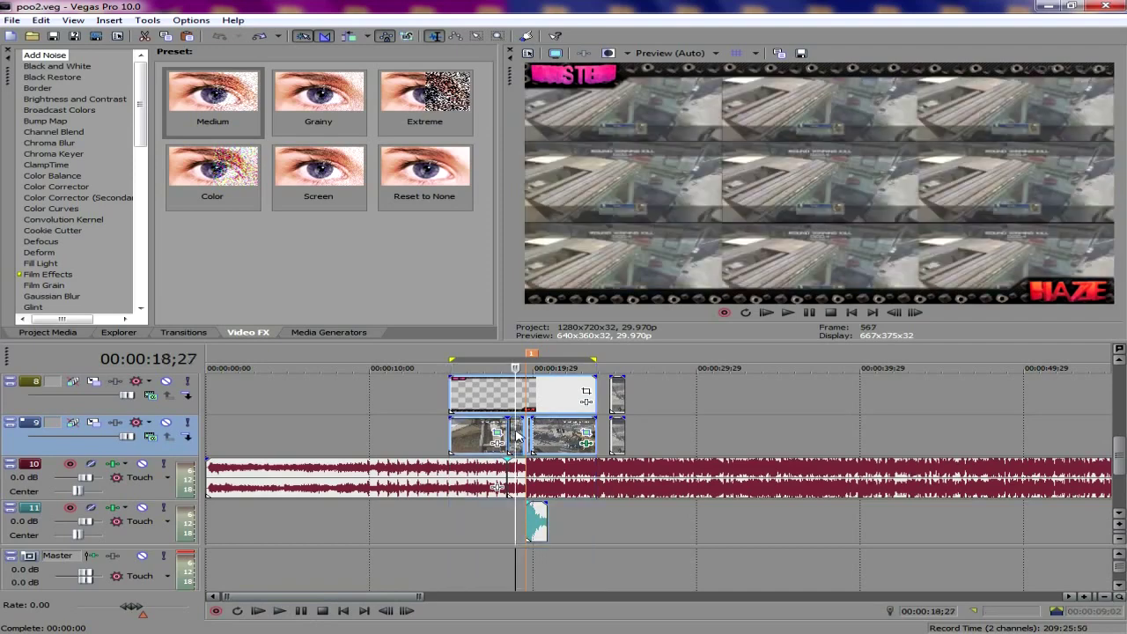
{"action": "key", "text": "Right"}
{"action": "key", "text": "Right"}
{"action": "key", "text": "Right"}
{"action": "key", "text": "Right"}
{"action": "key", "text": "Right"}
{"action": "key", "text": "Right"}
{"action": "key", "text": "Right"}
{"action": "key", "text": "Right"}
{"action": "key", "text": "Right"}
{"action": "key", "text": "Right"}
{"action": "key", "text": "Right"}
{"action": "key", "text": "Left"}
{"action": "key", "text": "Left"}
{"action": "key", "text": "Left"}
{"action": "key", "text": "Left"}
{"action": "key", "text": "Left"}
{"action": "key", "text": "Left"}
{"action": "key", "text": "Left"}
{"action": "key", "text": "Left"}
{"action": "key", "text": "Left"}
{"action": "key", "text": "Left"}
{"action": "key", "text": "Left"}
{"action": "key", "text": "Left"}
{"action": "key", "text": "Left"}
{"action": "key", "text": "Left"}
{"action": "key", "text": "Left"}
{"action": "key", "text": "Left"}
{"action": "key", "text": "Left"}
{"action": "key", "text": "Left"}
{"action": "key", "text": "Left"}
{"action": "key", "text": "Left"}
{"action": "key", "text": "Left"}
{"action": "key", "text": "Left"}
{"action": "key", "text": "Left"}
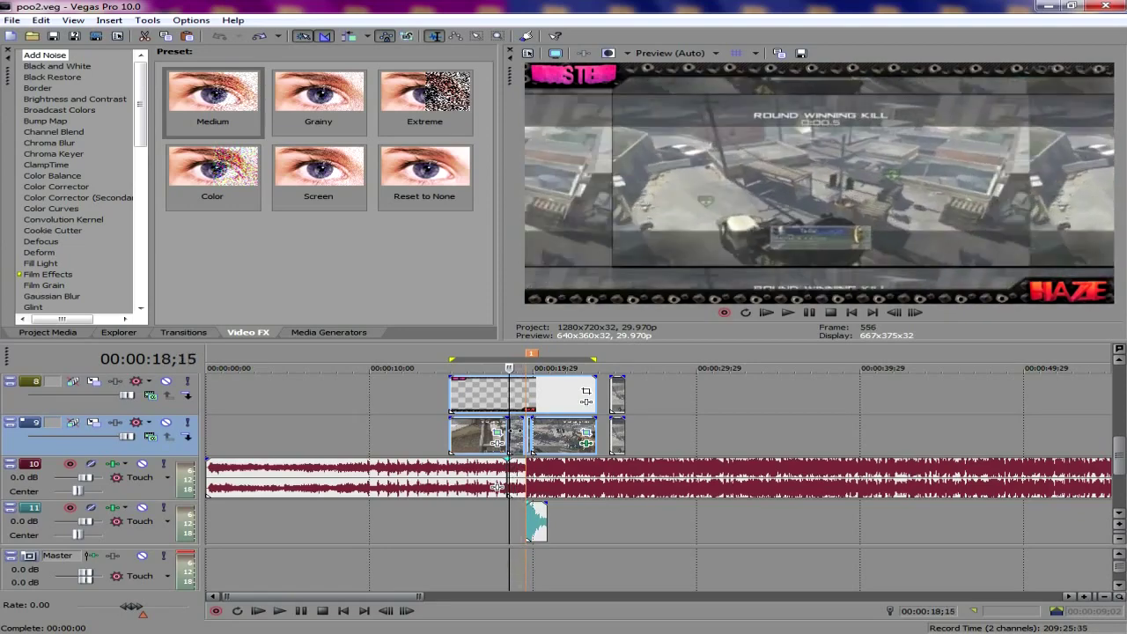
{"action": "key", "text": "Left"}
{"action": "key", "text": "Left"}
{"action": "key", "text": "Right"}
{"action": "key", "text": "Right"}
{"action": "key", "text": "Right"}
{"action": "key", "text": "Right"}
{"action": "key", "text": "Right"}
{"action": "key", "text": "Right"}
{"action": "key", "text": "Right"}
{"action": "key", "text": "Right"}
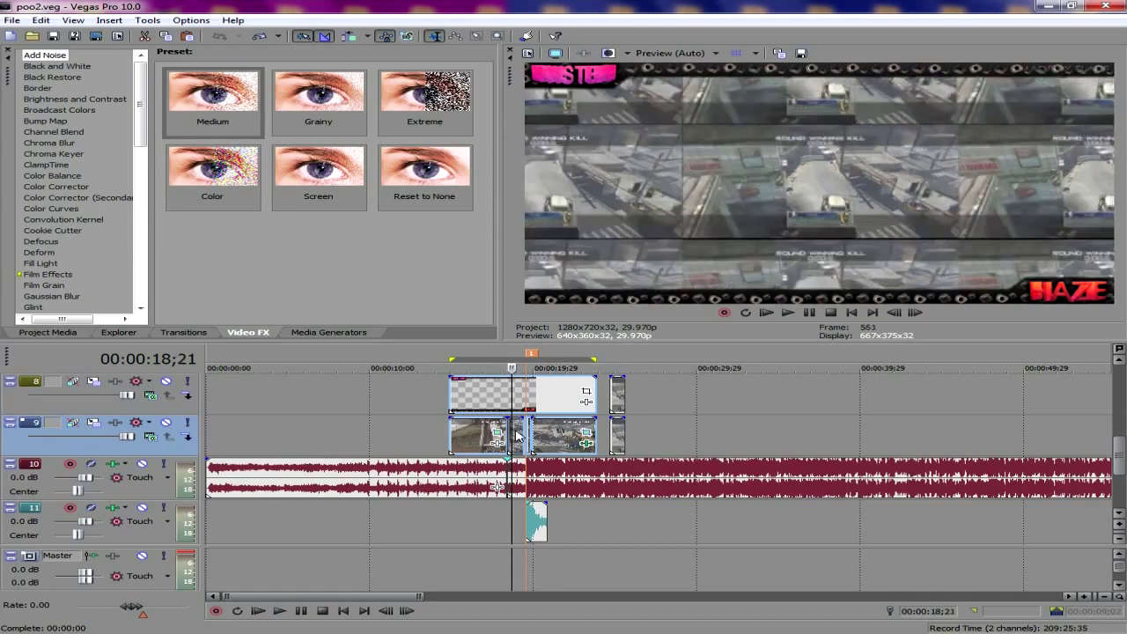
{"action": "key", "text": "Right"}
{"action": "key", "text": "Right"}
{"action": "key", "text": "Right"}
{"action": "key", "text": "Right"}
{"action": "key", "text": "Right"}
{"action": "key", "text": "Right"}
{"action": "key", "text": "Right"}
{"action": "key", "text": "Right"}
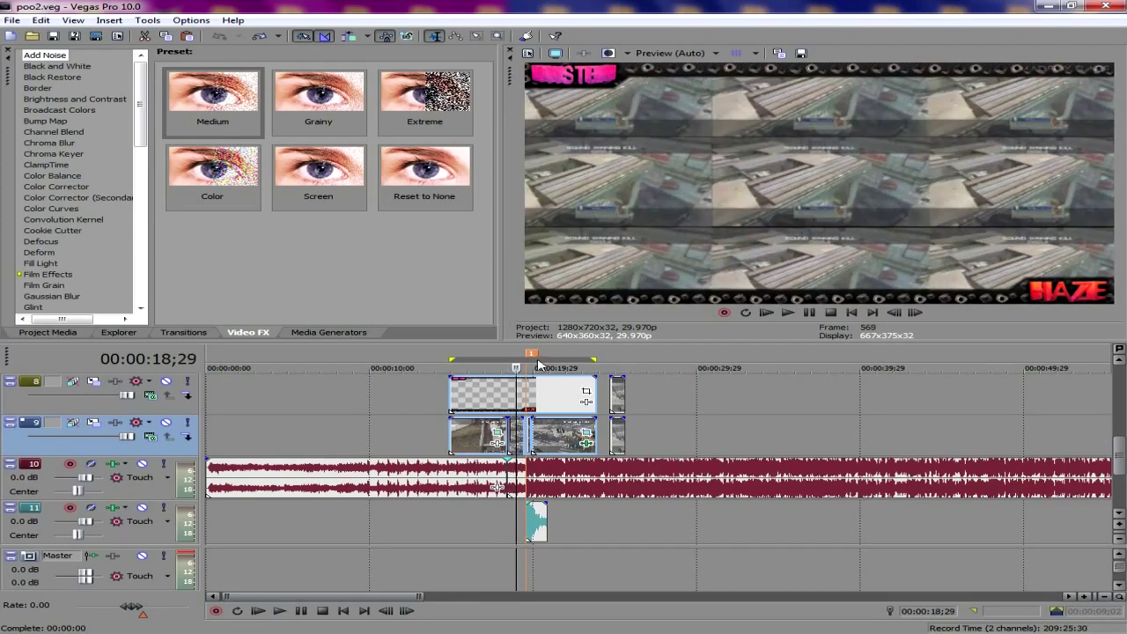
Step: Switch to the untitled project and open Event Pan/Crop for the Favela Killcam clip
{"action": "left_click", "coordinate": [499, 392]}
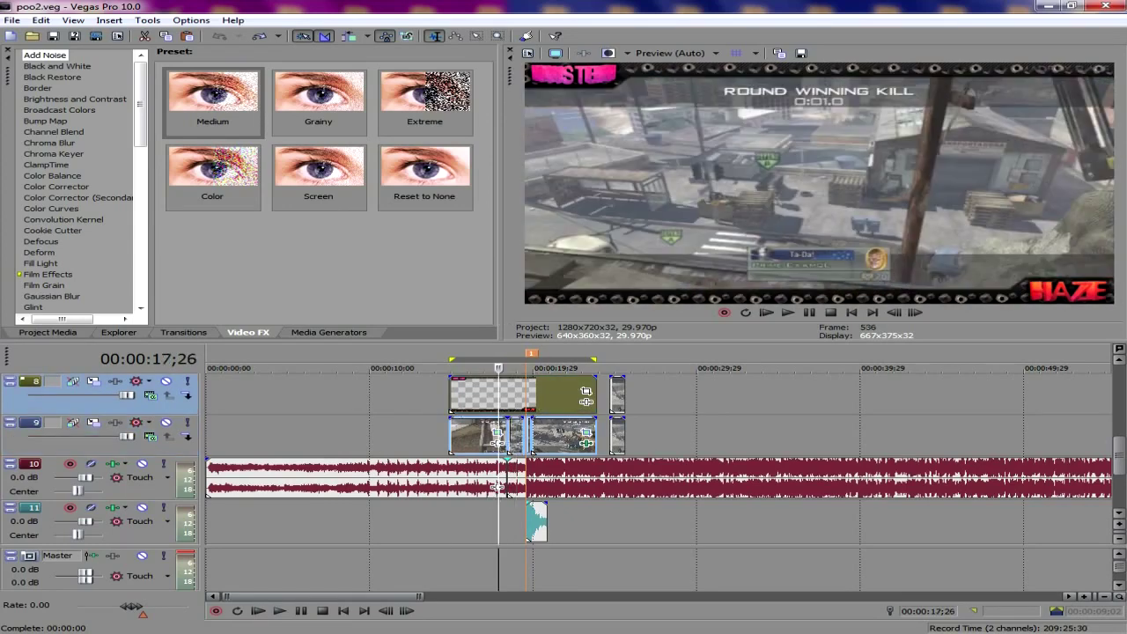
{"action": "left_click", "coordinate": [486, 550]}
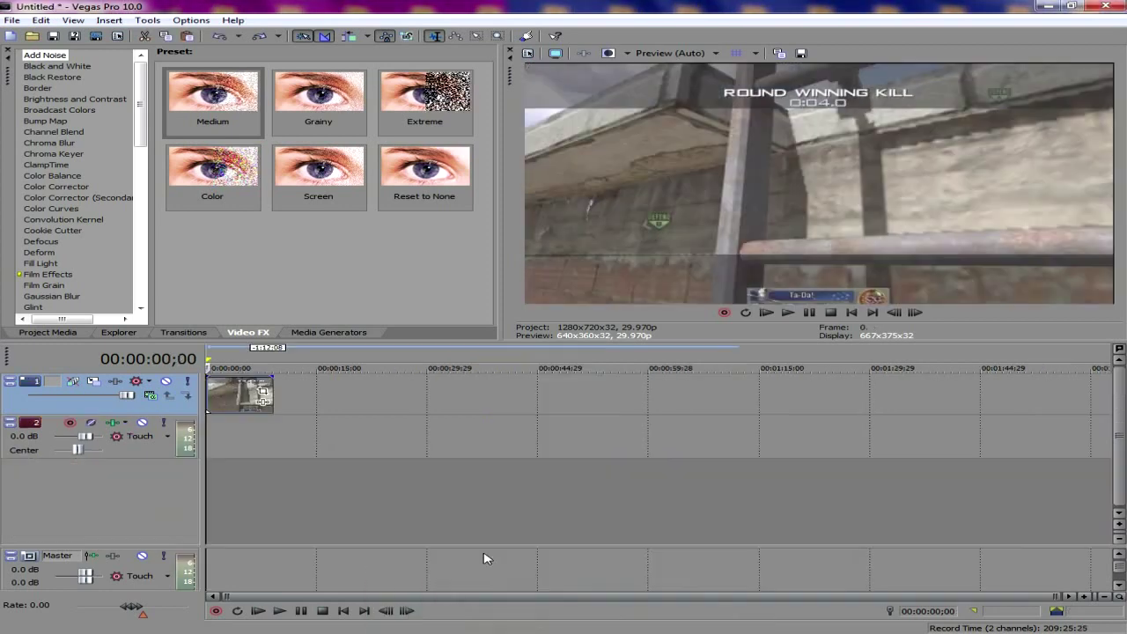
{"action": "left_click", "coordinate": [264, 394]}
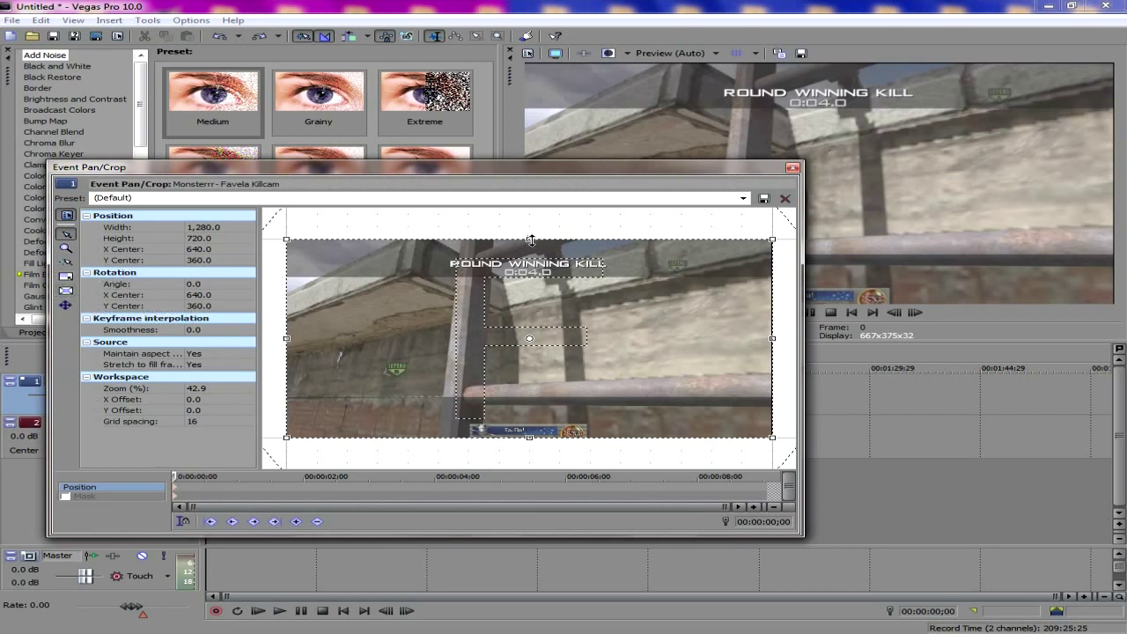
Step: Turn off Maintain aspect ratio for the clip and trim its crop frame to about 1,278 wide by 715 high
{"action": "left_click_drag", "start_coordinate": [531, 240], "coordinate": [532, 243]}
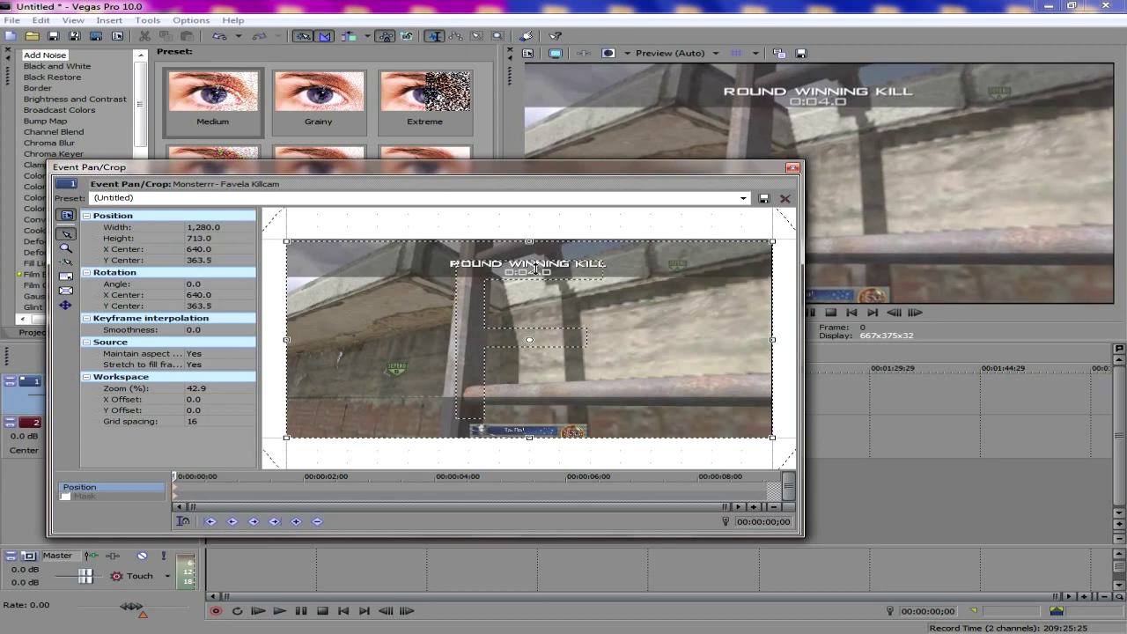
{"action": "key", "text": "ctrl+z"}
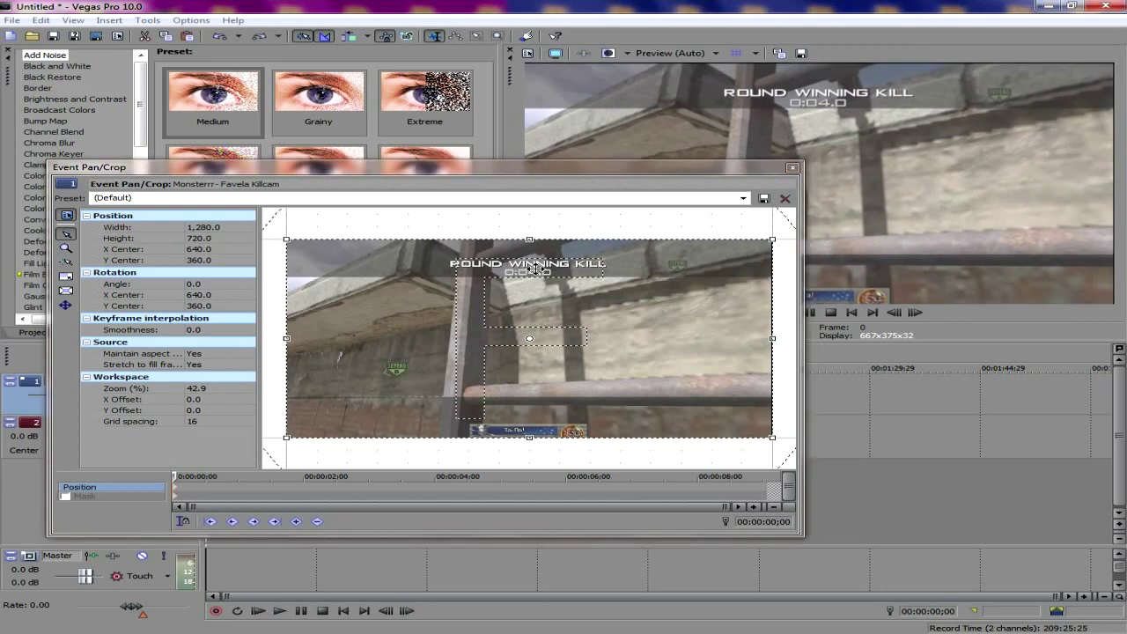
{"action": "double_click", "coordinate": [210, 353]}
{"action": "left_click_drag", "start_coordinate": [529, 239], "coordinate": [530, 241]}
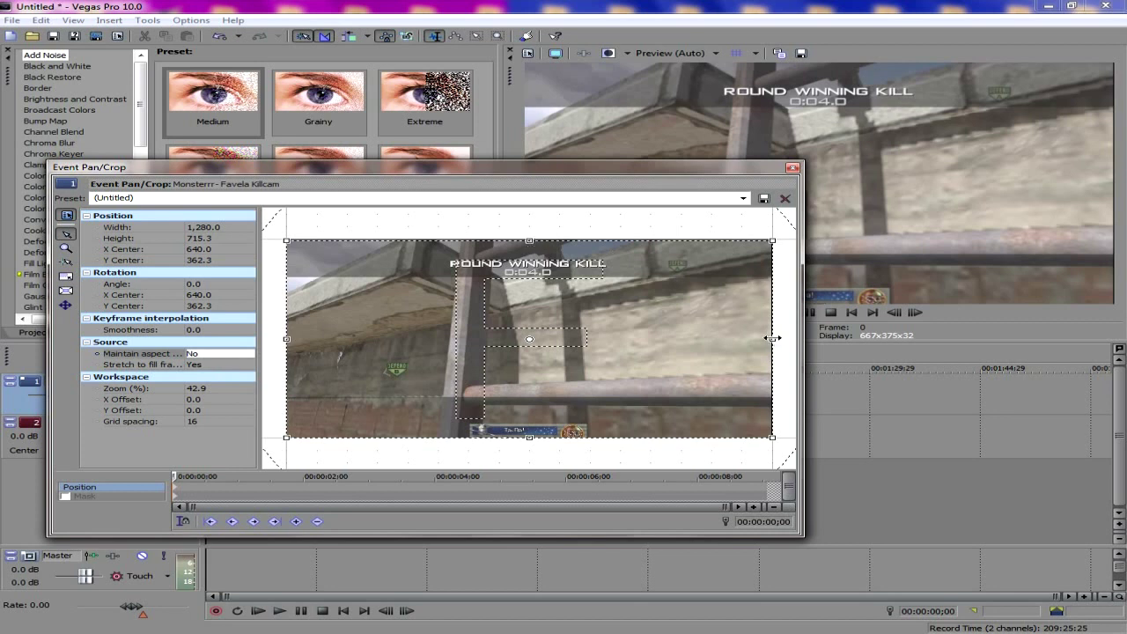
{"action": "left_click_drag", "start_coordinate": [772, 338], "coordinate": [770, 338]}
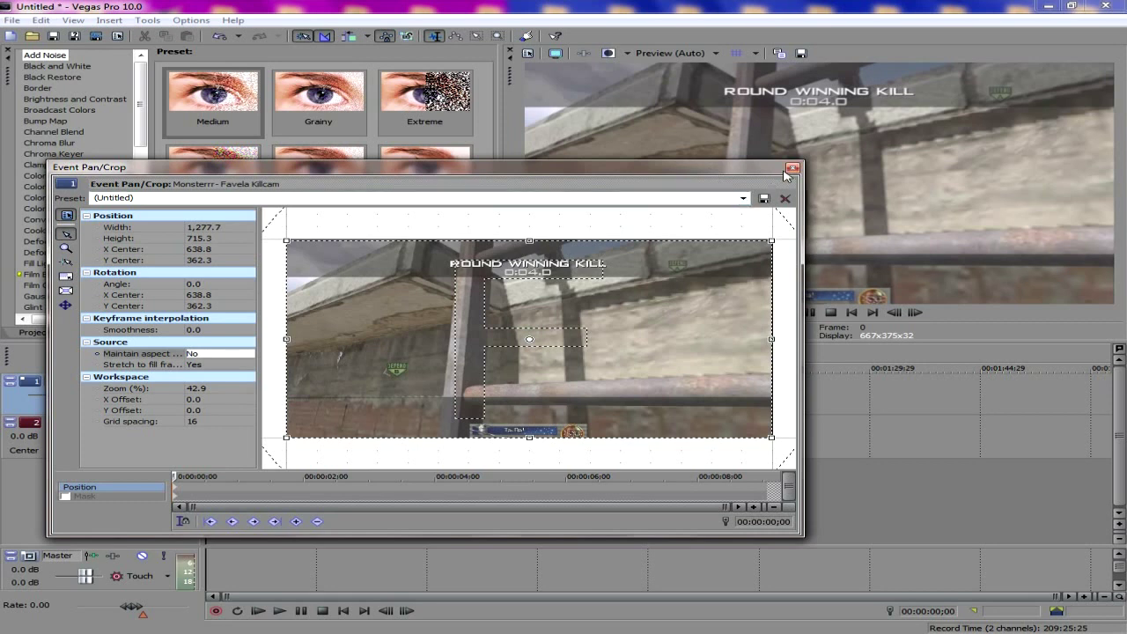
Step: Apply the GRID1 crop preset to the clip and examine the enlarged crop frame
{"action": "left_click", "coordinate": [744, 199]}
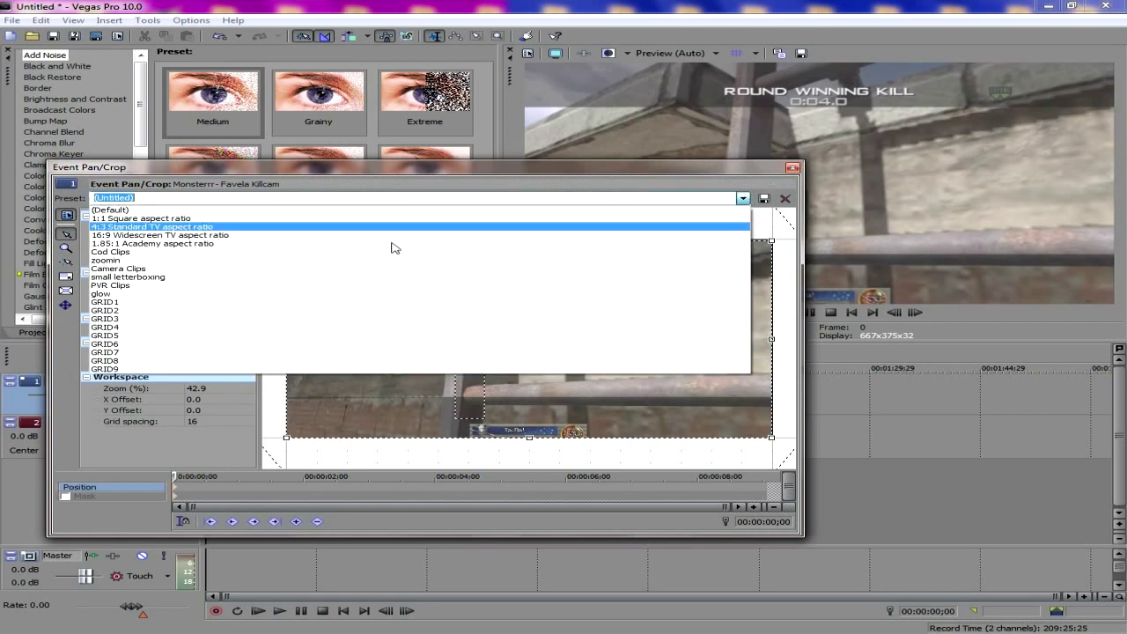
{"action": "left_click", "coordinate": [109, 302]}
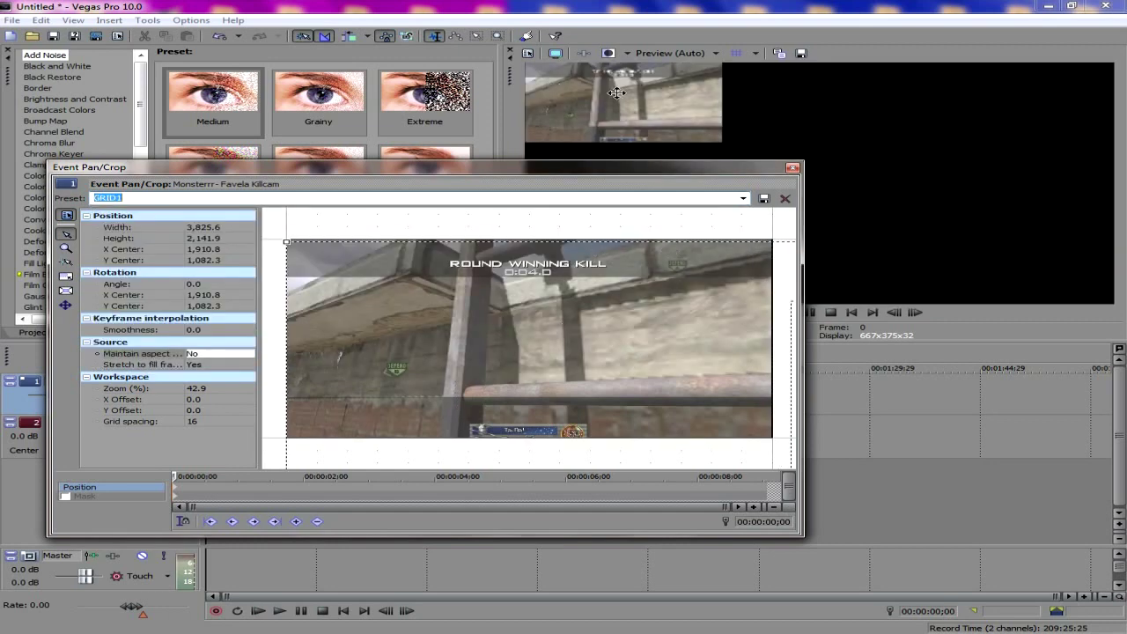
{"action": "left_click", "coordinate": [607, 119]}
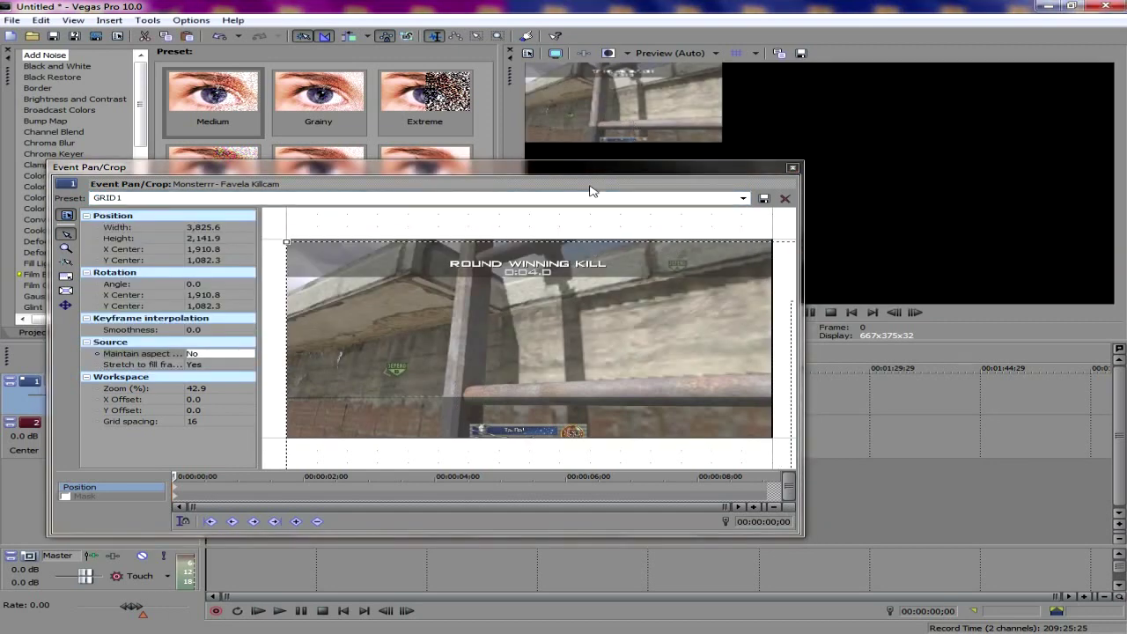
{"action": "scroll", "coordinate": [717, 313], "scroll_direction": "down", "scroll_amount": 5}
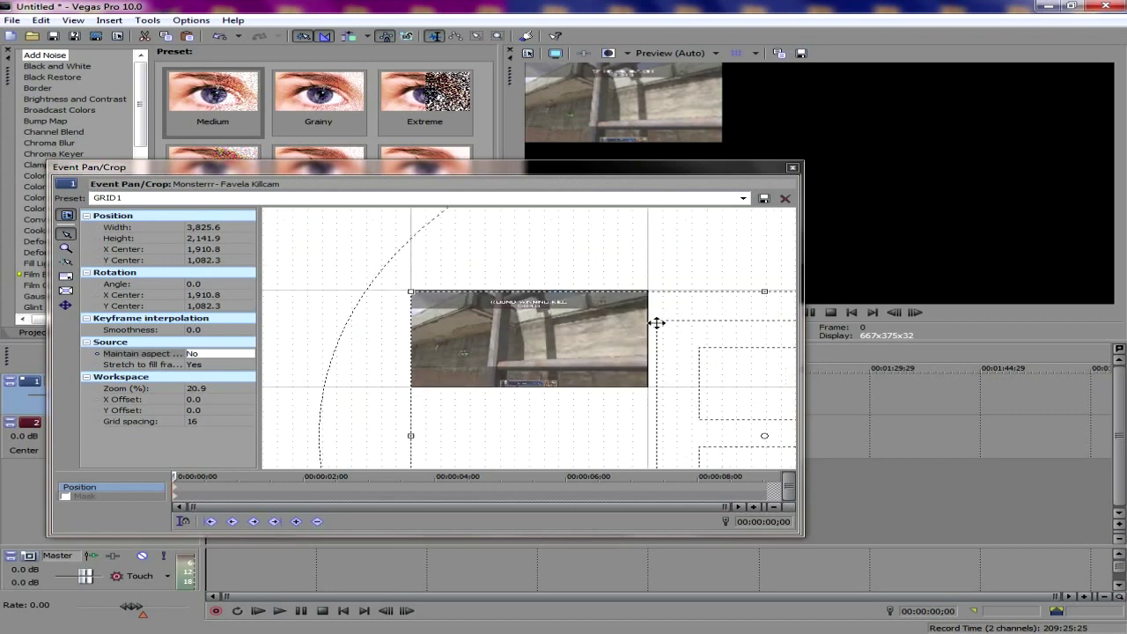
{"action": "scroll", "coordinate": [571, 354], "scroll_direction": "down", "scroll_amount": 2}
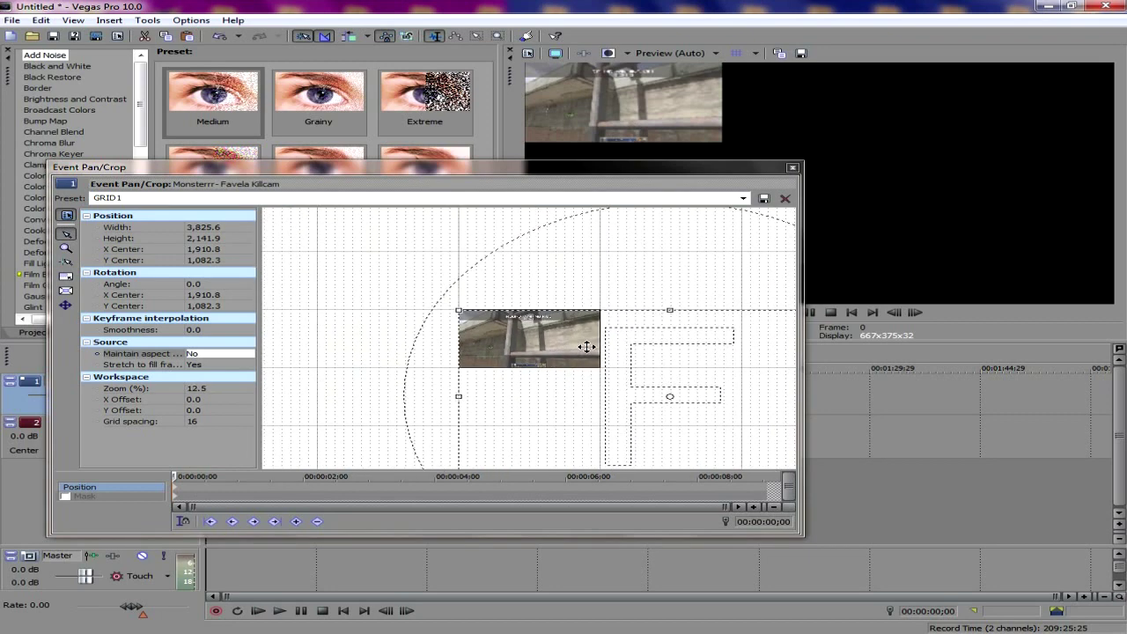
Step: Restore the (Default) crop and enlarge the frame to about 3,385 by 1,904, shrinking the clip into the picture's upper-left corner
{"action": "left_click", "coordinate": [742, 198]}
{"action": "left_click", "coordinate": [277, 211]}
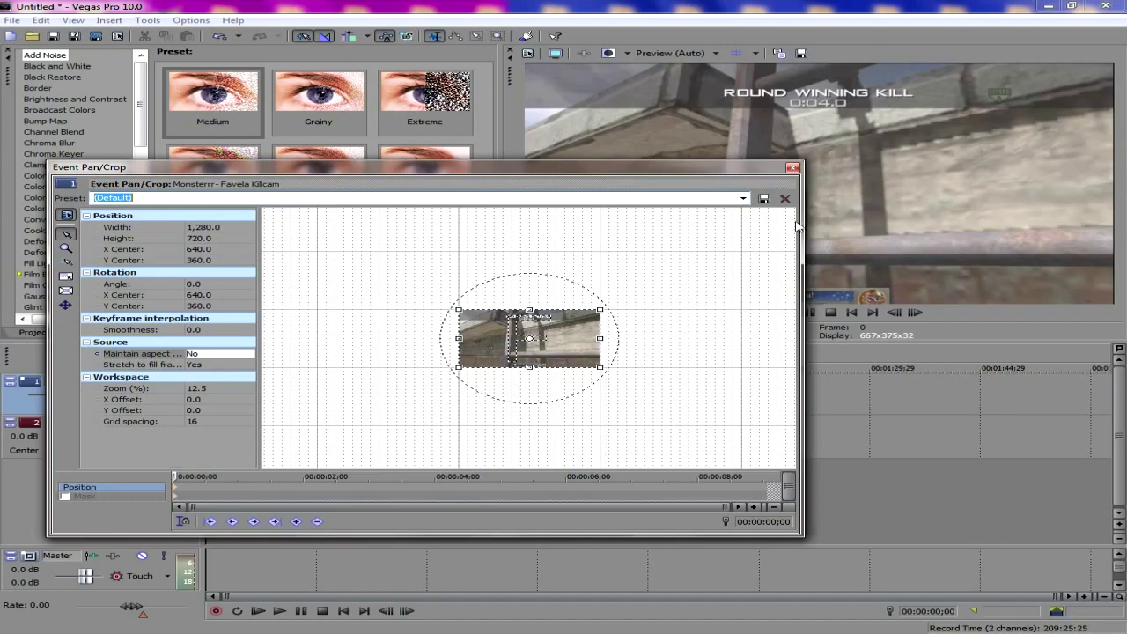
{"action": "scroll", "coordinate": [686, 350], "scroll_direction": "down", "scroll_amount": 3}
{"action": "scroll", "coordinate": [611, 354], "scroll_direction": "up", "scroll_amount": 3}
{"action": "left_click", "coordinate": [552, 341]}
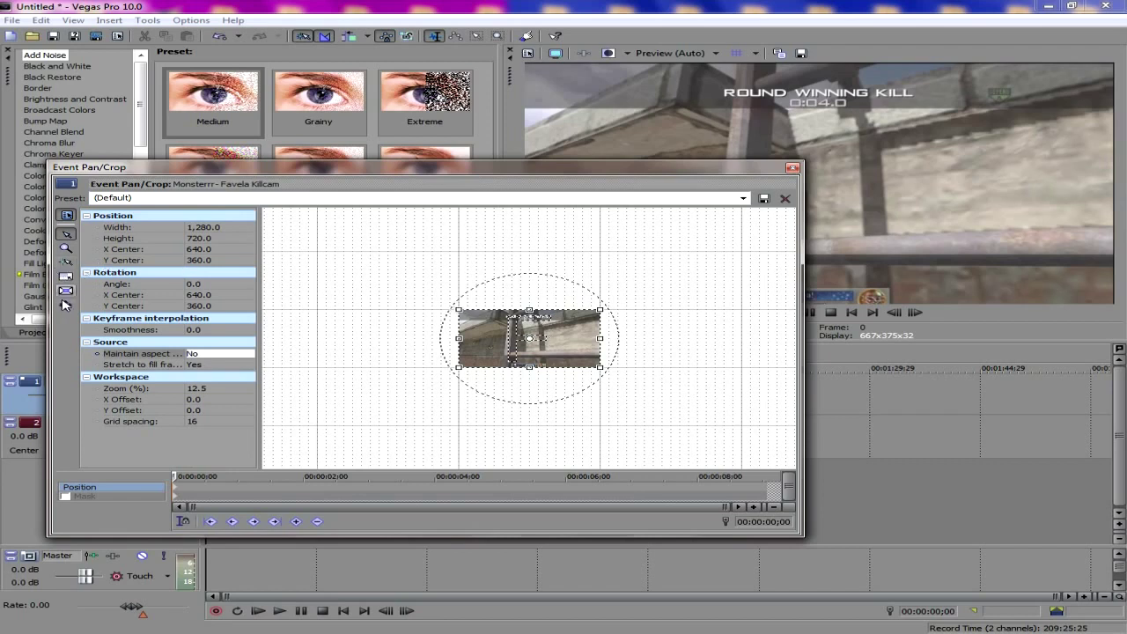
{"action": "left_click_drag", "start_coordinate": [457, 307], "coordinate": [567, 368]}
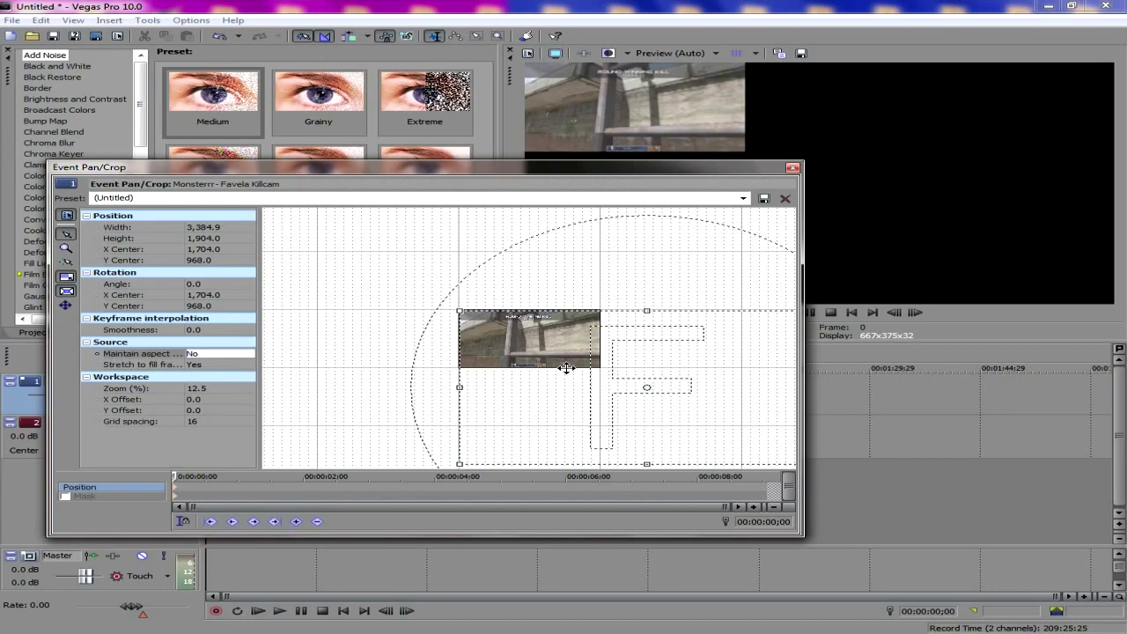
{"action": "left_click_drag", "start_coordinate": [641, 174], "coordinate": [731, 212]}
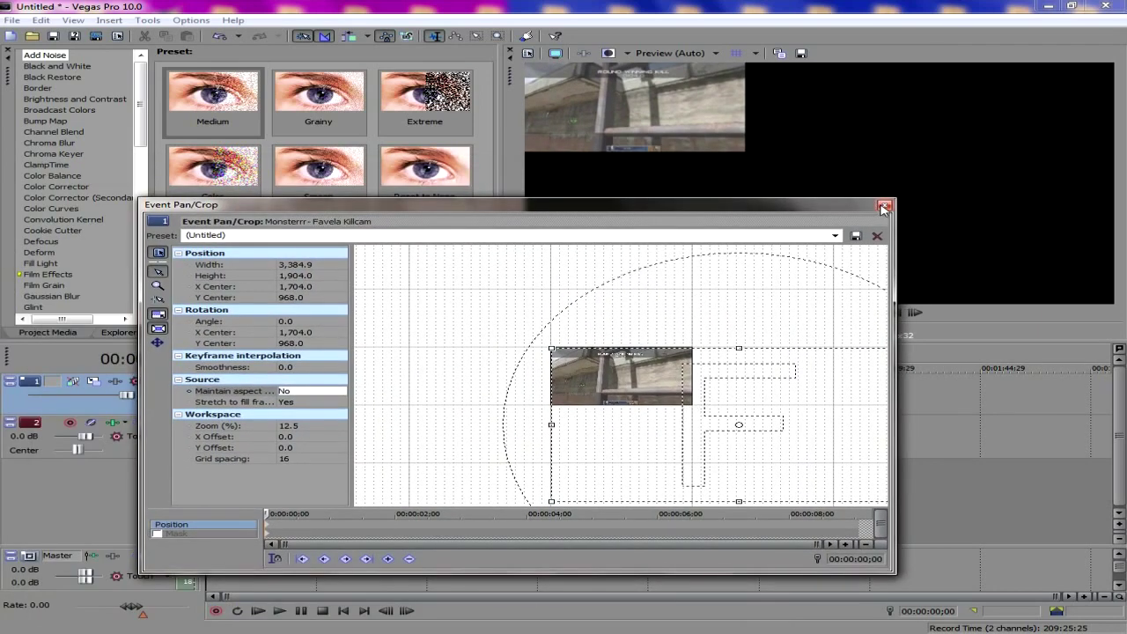
{"action": "left_click", "coordinate": [884, 207]}
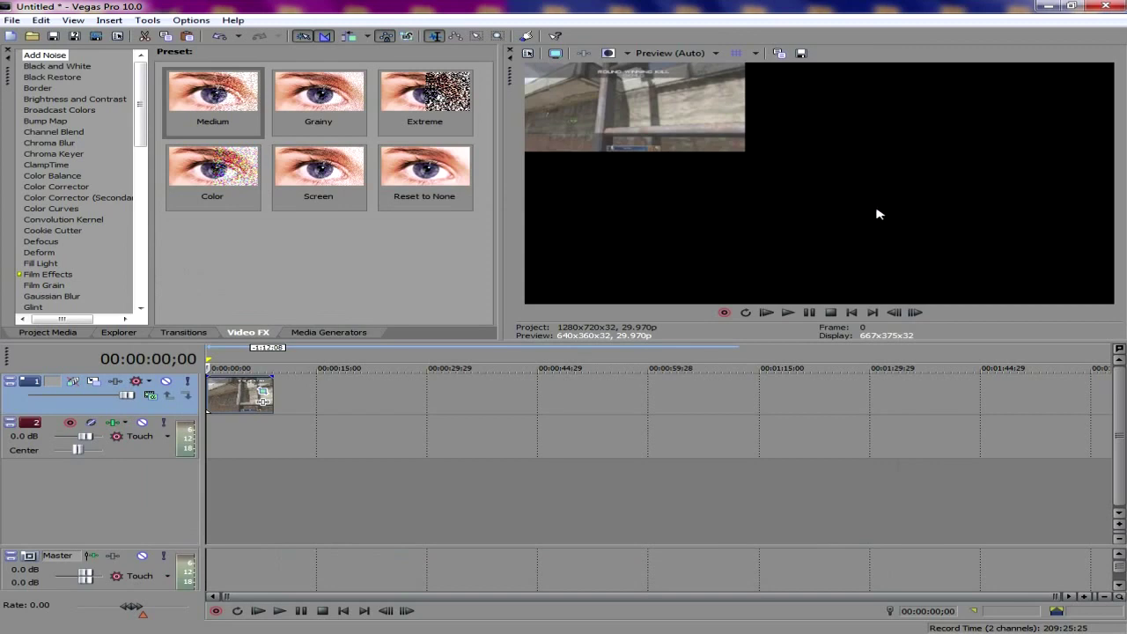
Step: Insert a new video track above the killcam clip's track
{"action": "left_click", "coordinate": [299, 395]}
{"action": "right_click", "coordinate": [299, 395]}
{"action": "left_click", "coordinate": [361, 424]}
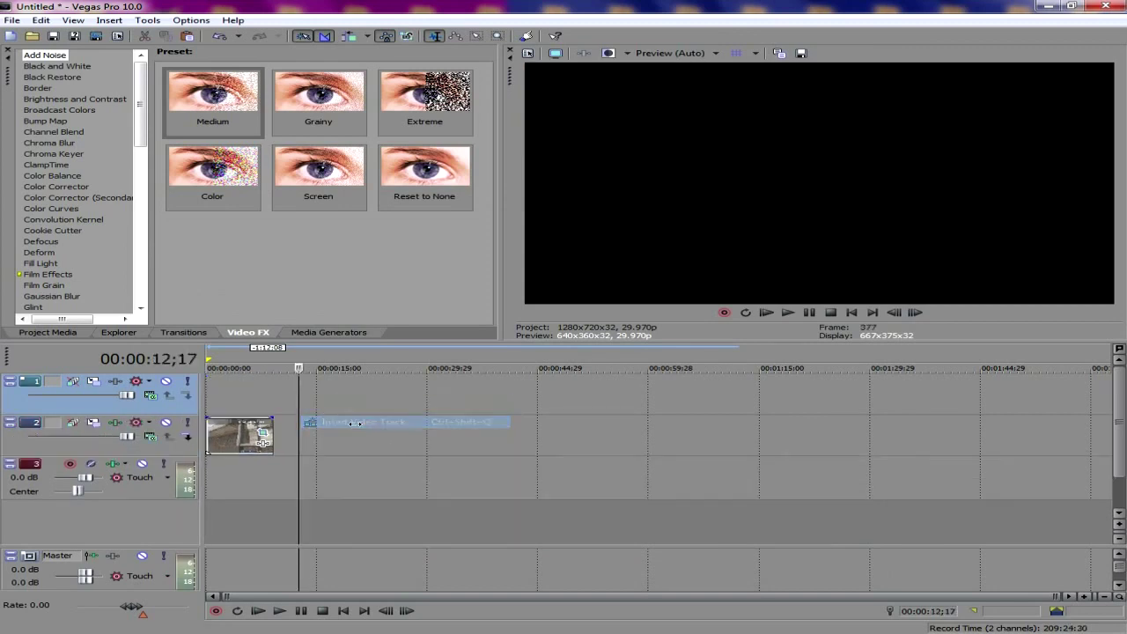
Step: Copy the shrunken killcam clip and paste it at the start of the new upper video track
{"action": "left_click", "coordinate": [210, 396]}
{"action": "left_click", "coordinate": [238, 437]}
{"action": "right_click", "coordinate": [238, 438]}
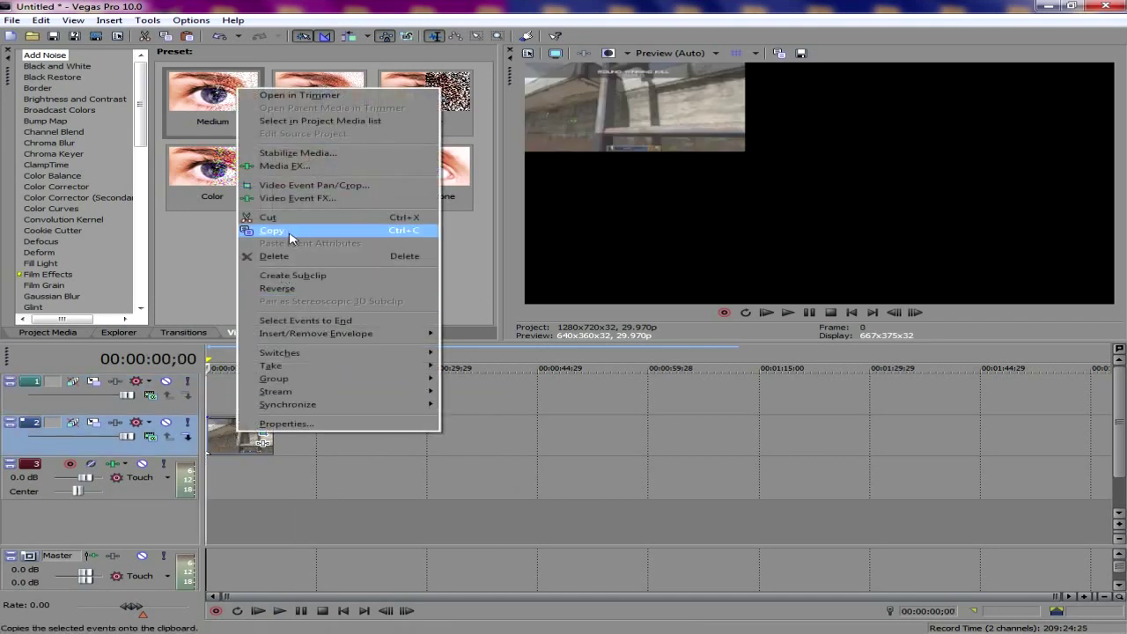
{"action": "left_click", "coordinate": [361, 229]}
{"action": "left_click", "coordinate": [210, 386]}
{"action": "right_click", "coordinate": [210, 386]}
{"action": "left_click", "coordinate": [256, 399]}
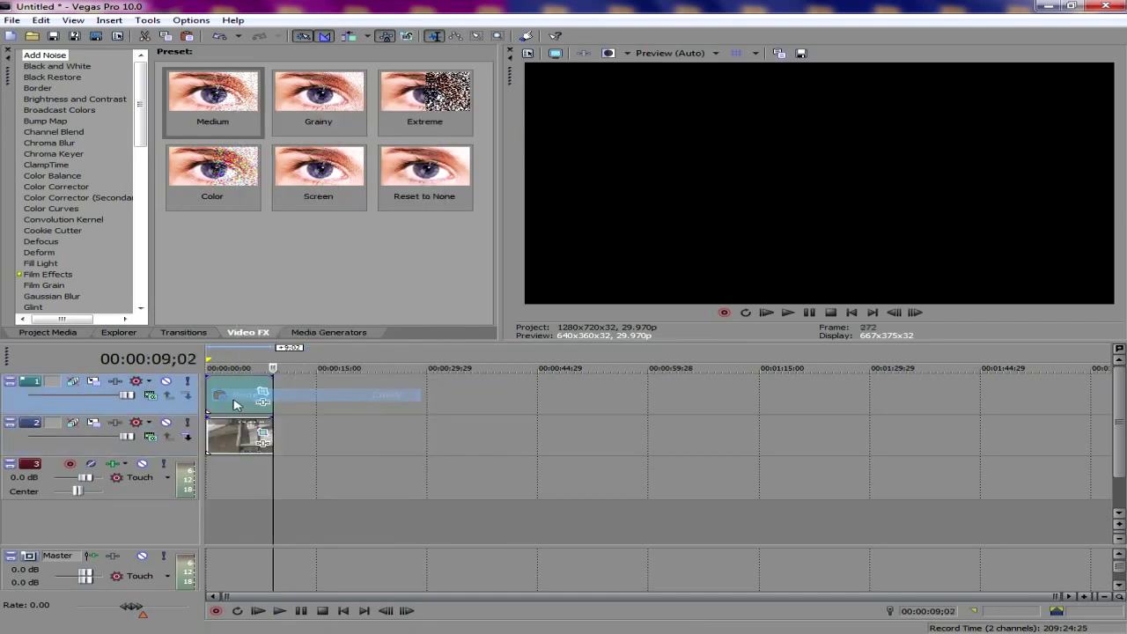
{"action": "left_click", "coordinate": [228, 389]}
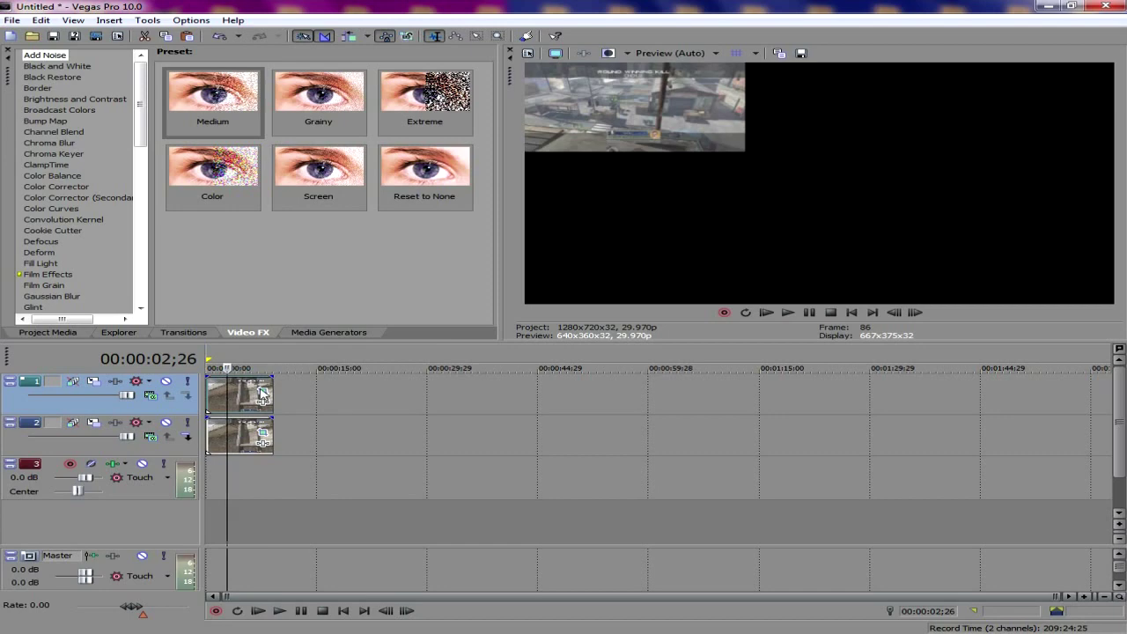
Step: In the upper track clip's Event Pan/Crop, nudge the crop frame left to X Center 601.4, placing the shrunken clip at the picture's top middle
{"action": "left_click", "coordinate": [263, 393]}
{"action": "key", "text": "Left"}
{"action": "key", "text": "Left"}
{"action": "key", "text": "Left"}
{"action": "key", "text": "Left"}
{"action": "key", "text": "Left"}
{"action": "key", "text": "Left"}
{"action": "key", "text": "Left"}
{"action": "key", "text": "Left"}
{"action": "key", "text": "Left"}
{"action": "key", "text": "Left"}
{"action": "key", "text": "Left"}
{"action": "key", "text": "Left"}
{"action": "key", "text": "Left"}
{"action": "key", "text": "Left"}
{"action": "key", "text": "Left"}
{"action": "key", "text": "Left"}
{"action": "key", "text": "Left"}
{"action": "key", "text": "Left"}
{"action": "key", "text": "Left"}
{"action": "key", "text": "Left"}
{"action": "key", "text": "Left"}
{"action": "key", "text": "Left"}
{"action": "key", "text": "Left"}
{"action": "key", "text": "Left"}
{"action": "key", "text": "Left"}
{"action": "key", "text": "Left"}
{"action": "key", "text": "Left"}
{"action": "key", "text": "Left"}
{"action": "key", "text": "Left"}
{"action": "key", "text": "Left"}
{"action": "key", "text": "Left"}
{"action": "key", "text": "Left"}
{"action": "key", "text": "Left"}
{"action": "key", "text": "Left"}
{"action": "key", "text": "Left"}
{"action": "key", "text": "Left"}
{"action": "key", "text": "Left"}
{"action": "key", "text": "Left"}
{"action": "key", "text": "Left"}
{"action": "key", "text": "Left"}
{"action": "key", "text": "Left"}
{"action": "key", "text": "Left"}
{"action": "key", "text": "Left"}
{"action": "key", "text": "Left"}
{"action": "key", "text": "Left"}
{"action": "key", "text": "Left"}
{"action": "key", "text": "Left"}
{"action": "key", "text": "Left"}
{"action": "key", "text": "Left"}
{"action": "key", "text": "Left"}
{"action": "key", "text": "Left"}
{"action": "key", "text": "Left"}
{"action": "key", "text": "Left"}
{"action": "key", "text": "Left"}
{"action": "key", "text": "Left"}
{"action": "key", "text": "Left"}
{"action": "key", "text": "Left"}
{"action": "key", "text": "Left"}
{"action": "key", "text": "Left"}
{"action": "key", "text": "Left"}
{"action": "key", "text": "Left"}
{"action": "key", "text": "Left"}
{"action": "key", "text": "Left"}
{"action": "key", "text": "Left"}
{"action": "key", "text": "Left"}
{"action": "key", "text": "Left"}
{"action": "key", "text": "Left"}
{"action": "key", "text": "Left"}
{"action": "key", "text": "Left"}
{"action": "key", "text": "Left"}
{"action": "key", "text": "Left"}
{"action": "key", "text": "Left"}
{"action": "key", "text": "Left"}
{"action": "key", "text": "Left"}
{"action": "key", "text": "Left"}
{"action": "key", "text": "Left"}
{"action": "key", "text": "Left"}
{"action": "key", "text": "Left"}
{"action": "key", "text": "Left"}
{"action": "key", "text": "Left"}
{"action": "key", "text": "Left"}
{"action": "key", "text": "Left"}
{"action": "key", "text": "Left"}
{"action": "key", "text": "Left"}
{"action": "key", "text": "Left"}
{"action": "key", "text": "Left"}
{"action": "key", "text": "Left"}
{"action": "key", "text": "Left"}
{"action": "key", "text": "Left"}
{"action": "key", "text": "Left"}
{"action": "key", "text": "Left"}
{"action": "key", "text": "Left"}
{"action": "key", "text": "Left"}
{"action": "key", "text": "Left"}
{"action": "key", "text": "Left"}
{"action": "key", "text": "Left"}
{"action": "key", "text": "Left"}
{"action": "key", "text": "Left"}
{"action": "key", "text": "Left"}
{"action": "key", "text": "Left"}
{"action": "key", "text": "Left"}
{"action": "key", "text": "Left"}
{"action": "key", "text": "Left"}
{"action": "key", "text": "Left"}
{"action": "key", "text": "Left"}
{"action": "key", "text": "Left"}
{"action": "key", "text": "Left"}
{"action": "key", "text": "Left"}
{"action": "key", "text": "Left"}
{"action": "key", "text": "Left"}
{"action": "key", "text": "Left"}
{"action": "key", "text": "Left"}
{"action": "key", "text": "Left"}
{"action": "key", "text": "Left"}
{"action": "key", "text": "Left"}
{"action": "key", "text": "Left"}
{"action": "key", "text": "Left"}
{"action": "key", "text": "Left"}
{"action": "key", "text": "Left"}
{"action": "key", "text": "Left"}
{"action": "key", "text": "Left"}
{"action": "key", "text": "Left"}
{"action": "key", "text": "Left"}
{"action": "key", "text": "Left"}
{"action": "key", "text": "Left"}
{"action": "key", "text": "Left"}
{"action": "key", "text": "Left"}
{"action": "key", "text": "Left"}
{"action": "key", "text": "Left"}
{"action": "key", "text": "Left"}
{"action": "key", "text": "Left"}
{"action": "key", "text": "Left"}
{"action": "key", "text": "Left"}
{"action": "key", "text": "Left"}
{"action": "key", "text": "Left"}
{"action": "key", "text": "Left"}
{"action": "key", "text": "Left"}
{"action": "key", "text": "Left"}
{"action": "key", "text": "Left"}
{"action": "key", "text": "Left"}
{"action": "key", "text": "Left"}
{"action": "key", "text": "Left"}
{"action": "key", "text": "Left"}
{"action": "key", "text": "Left"}
{"action": "key", "text": "Left"}
{"action": "key", "text": "Left"}
{"action": "key", "text": "Left"}
{"action": "key", "text": "Left"}
{"action": "key", "text": "Left"}
{"action": "key", "text": "Left"}
{"action": "key", "text": "Left"}
{"action": "key", "text": "Left"}
{"action": "key", "text": "Left"}
{"action": "key", "text": "Left"}
{"action": "key", "text": "Left"}
{"action": "key", "text": "Left"}
{"action": "key", "text": "Left"}
{"action": "key", "text": "Left"}
{"action": "key", "text": "Left"}
{"action": "key", "text": "Left"}
{"action": "key", "text": "Left"}
{"action": "key", "text": "Left"}
{"action": "key", "text": "Left"}
{"action": "key", "text": "Left"}
{"action": "key", "text": "Left"}
{"action": "key", "text": "Left"}
{"action": "key", "text": "Left"}
{"action": "key", "text": "Left"}
{"action": "key", "text": "Left"}
{"action": "key", "text": "Left"}
{"action": "key", "text": "Left"}
{"action": "key", "text": "Left"}
{"action": "key", "text": "Left"}
{"action": "key", "text": "Left"}
{"action": "key", "text": "Left"}
{"action": "key", "text": "Left"}
{"action": "key", "text": "Left"}
{"action": "key", "text": "Left"}
{"action": "key", "text": "Left"}
{"action": "key", "text": "Left"}
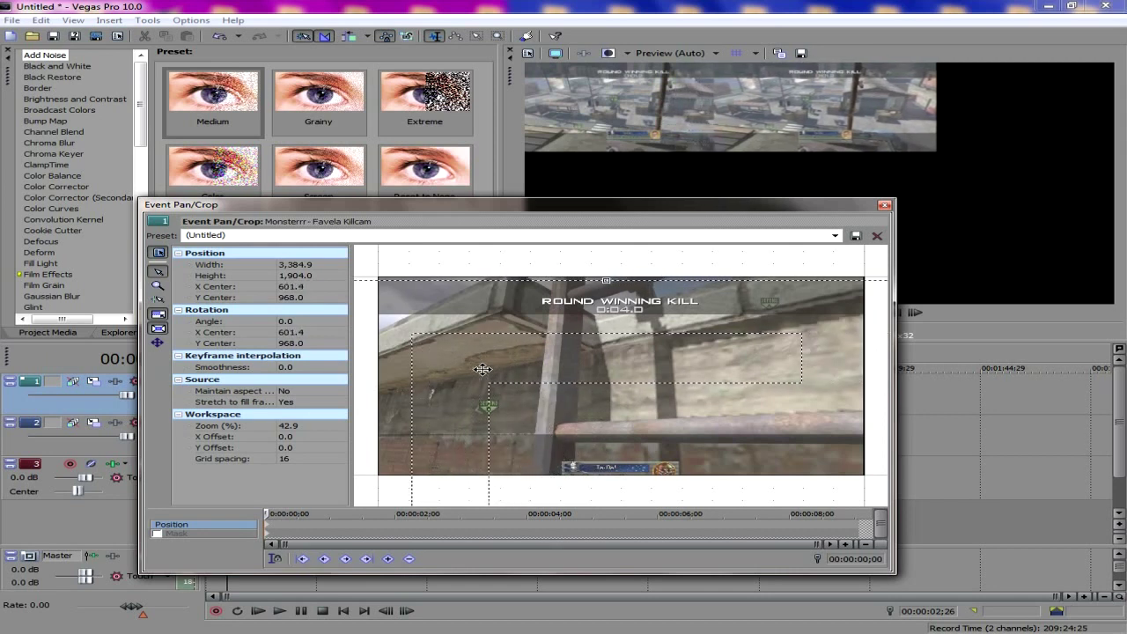
Step: Nudge the upper track clip's crop frame left to X Center 428.9, shifting the tile beside the upper-left one, and close Event Pan/Crop
{"action": "key", "text": "Left"}
{"action": "key", "text": "Left"}
{"action": "key", "text": "Left"}
{"action": "key", "text": "Left"}
{"action": "key", "text": "Left"}
{"action": "key", "text": "Left"}
{"action": "key", "text": "Left"}
{"action": "key", "text": "Left"}
{"action": "key", "text": "Left"}
{"action": "key", "text": "Left"}
{"action": "key", "text": "Left"}
{"action": "key", "text": "Left"}
{"action": "key", "text": "Left"}
{"action": "key", "text": "Left"}
{"action": "key", "text": "Left"}
{"action": "key", "text": "Left"}
{"action": "key", "text": "Left"}
{"action": "key", "text": "Left"}
{"action": "key", "text": "Left"}
{"action": "key", "text": "Left"}
{"action": "key", "text": "Left"}
{"action": "key", "text": "Left"}
{"action": "key", "text": "Left"}
{"action": "key", "text": "Left"}
{"action": "key", "text": "Left"}
{"action": "key", "text": "Left"}
{"action": "key", "text": "Left"}
{"action": "key", "text": "Left"}
{"action": "key", "text": "Left"}
{"action": "key", "text": "Left"}
{"action": "key", "text": "Left"}
{"action": "key", "text": "Left"}
{"action": "key", "text": "Left"}
{"action": "key", "text": "Left"}
{"action": "key", "text": "Left"}
{"action": "key", "text": "Left"}
{"action": "key", "text": "Left"}
{"action": "key", "text": "Left"}
{"action": "key", "text": "Left"}
{"action": "key", "text": "Left"}
{"action": "key", "text": "Right"}
{"action": "key", "text": "Right"}
{"action": "key", "text": "Right"}
{"action": "key", "text": "Right"}
{"action": "key", "text": "Right"}
{"action": "key", "text": "Right"}
{"action": "key", "text": "Right"}
{"action": "key", "text": "Right"}
{"action": "key", "text": "Right"}
{"action": "key", "text": "Right"}
{"action": "key", "text": "Right"}
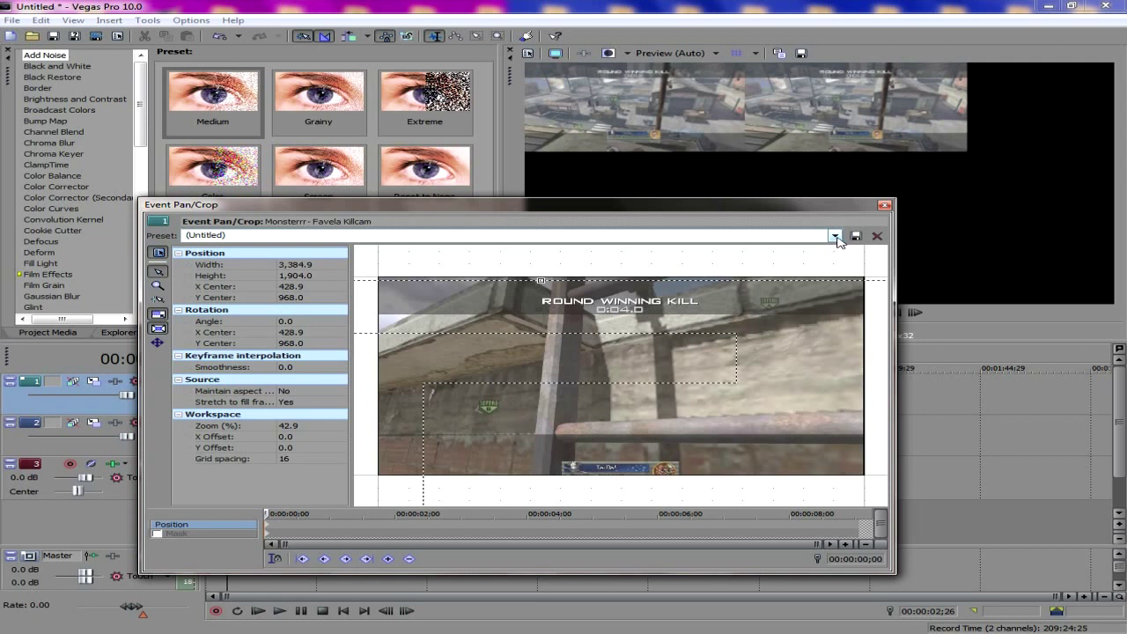
{"action": "left_click", "coordinate": [402, 236]}
{"action": "left_click", "coordinate": [885, 207]}
Step: In the lower track clip's Event Pan/Crop, enter the preset name "grid 1" and apply the saved GRID1 preset
{"action": "left_click", "coordinate": [222, 427]}
{"action": "left_click", "coordinate": [262, 435]}
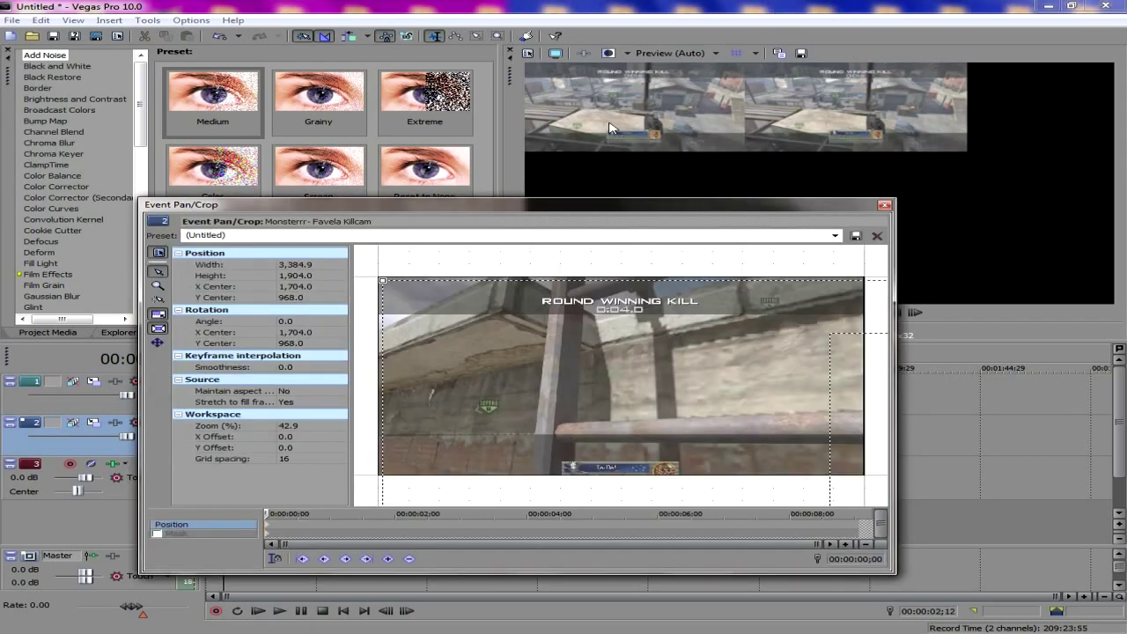
{"action": "left_click", "coordinate": [285, 235]}
{"action": "type", "text": "grid 1"}
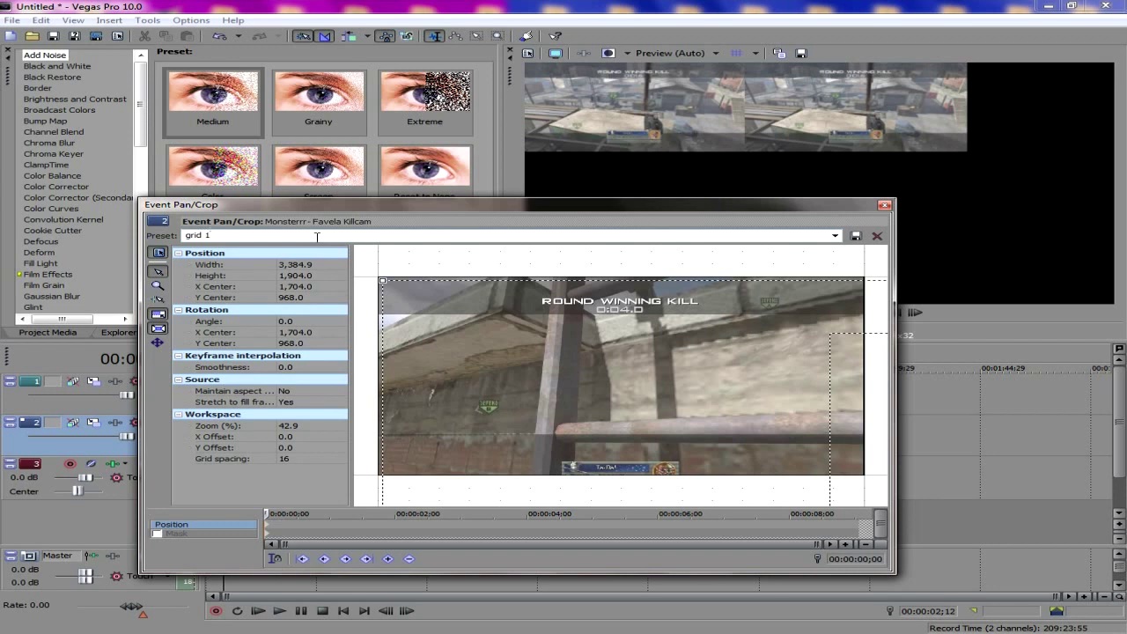
{"action": "left_click", "coordinate": [835, 235]}
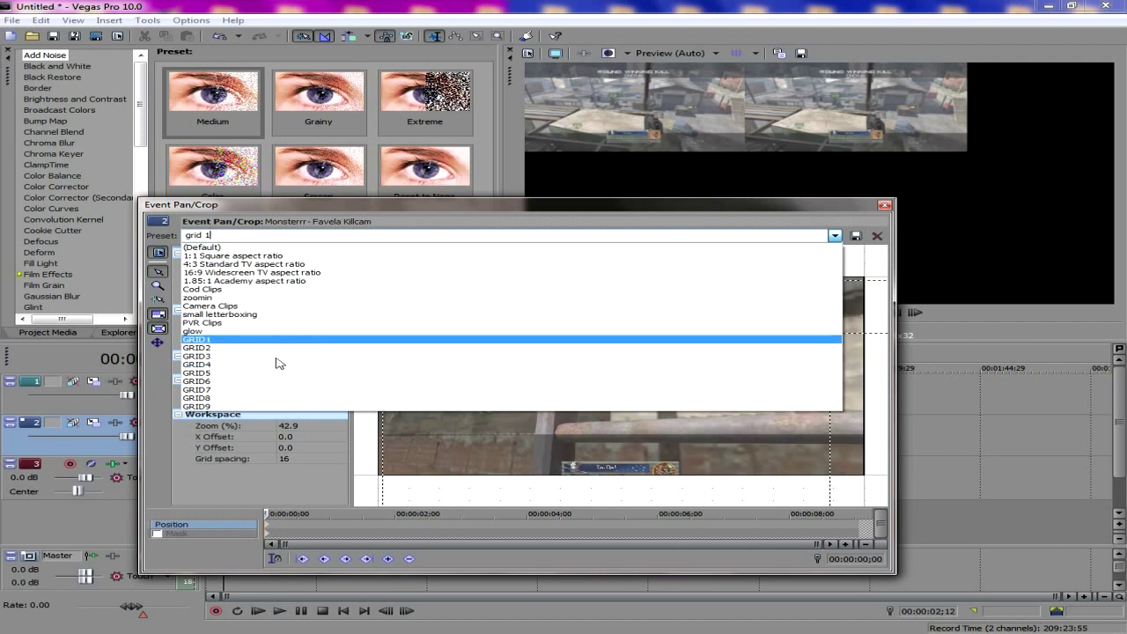
{"action": "left_click", "coordinate": [208, 340]}
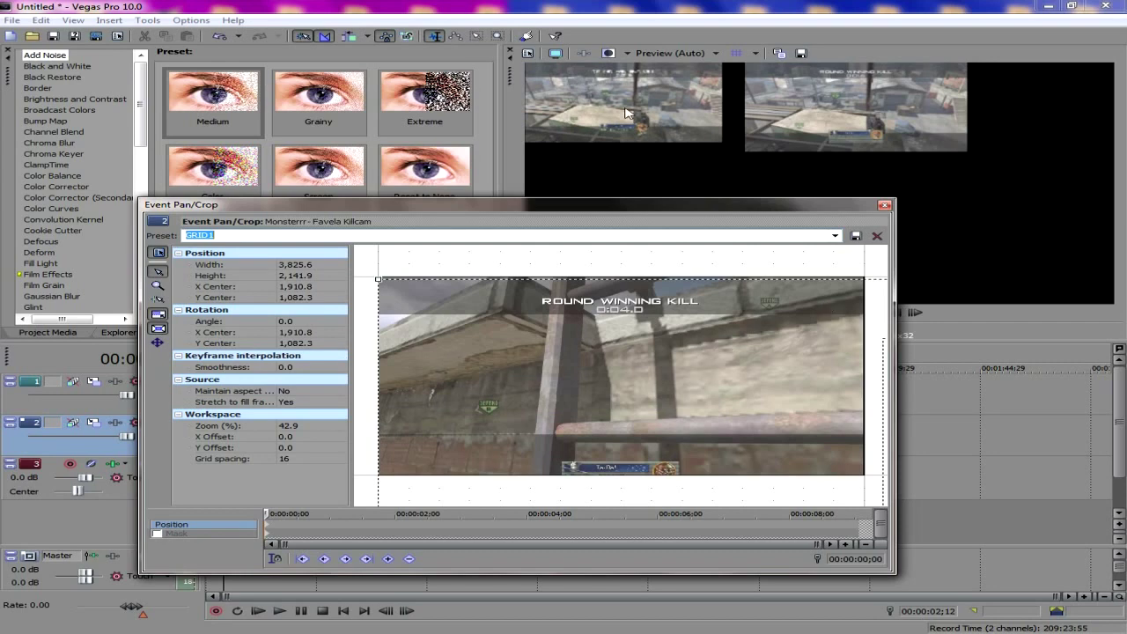
{"action": "left_click", "coordinate": [885, 206]}
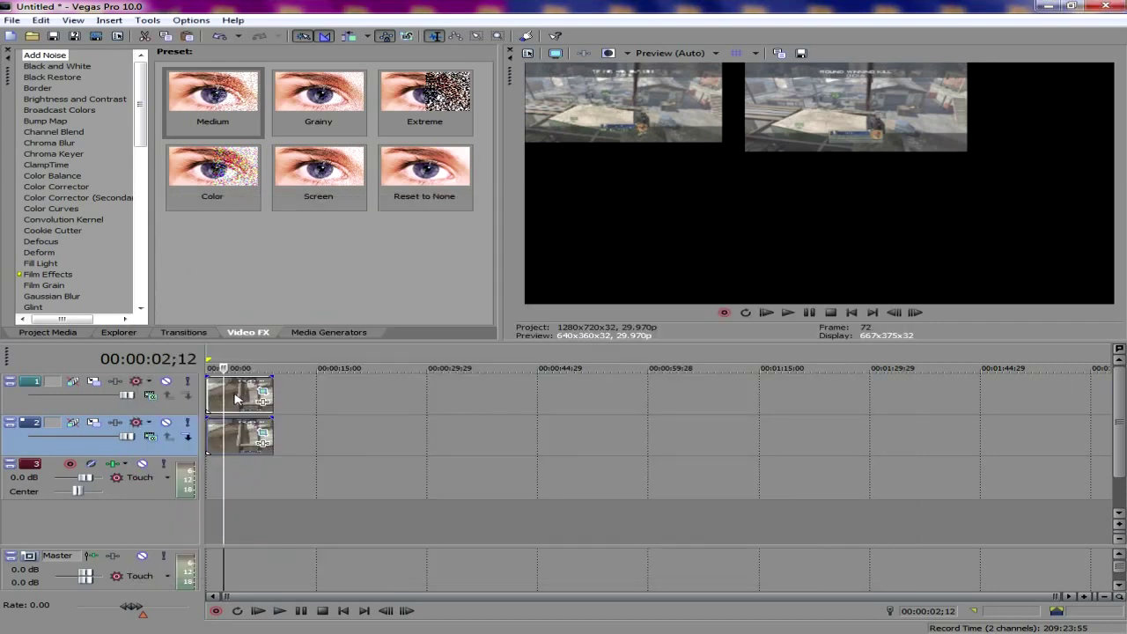
Step: Apply the GRID2 preset to the upper track clip in Event Pan/Crop and close the window
{"action": "left_click", "coordinate": [272, 394]}
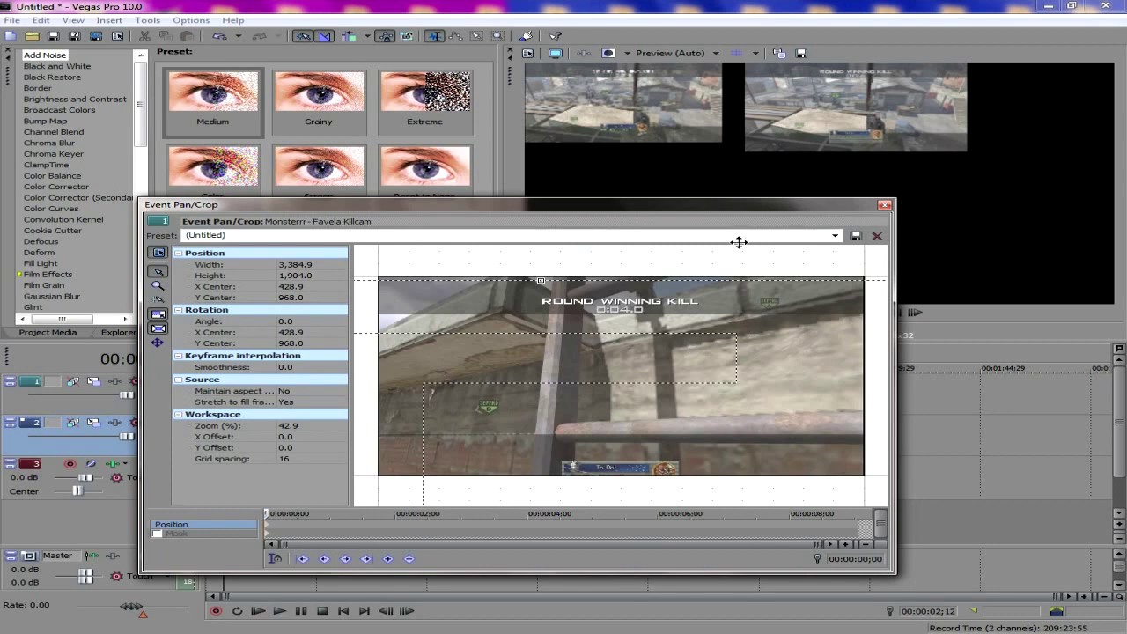
{"action": "left_click", "coordinate": [835, 236]}
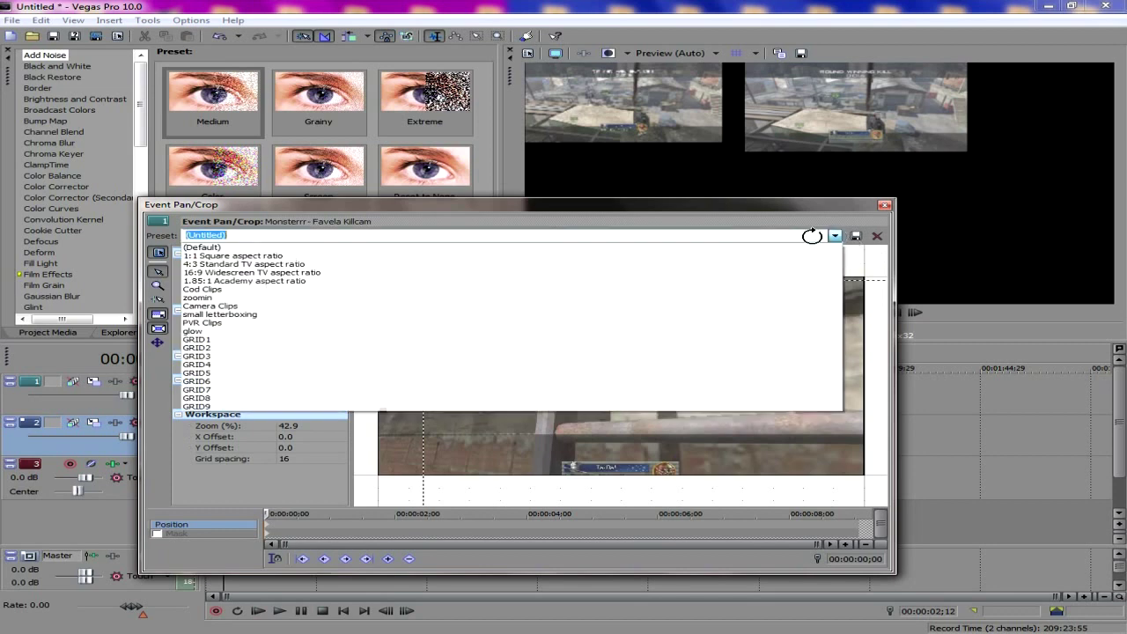
{"action": "left_click", "coordinate": [270, 348]}
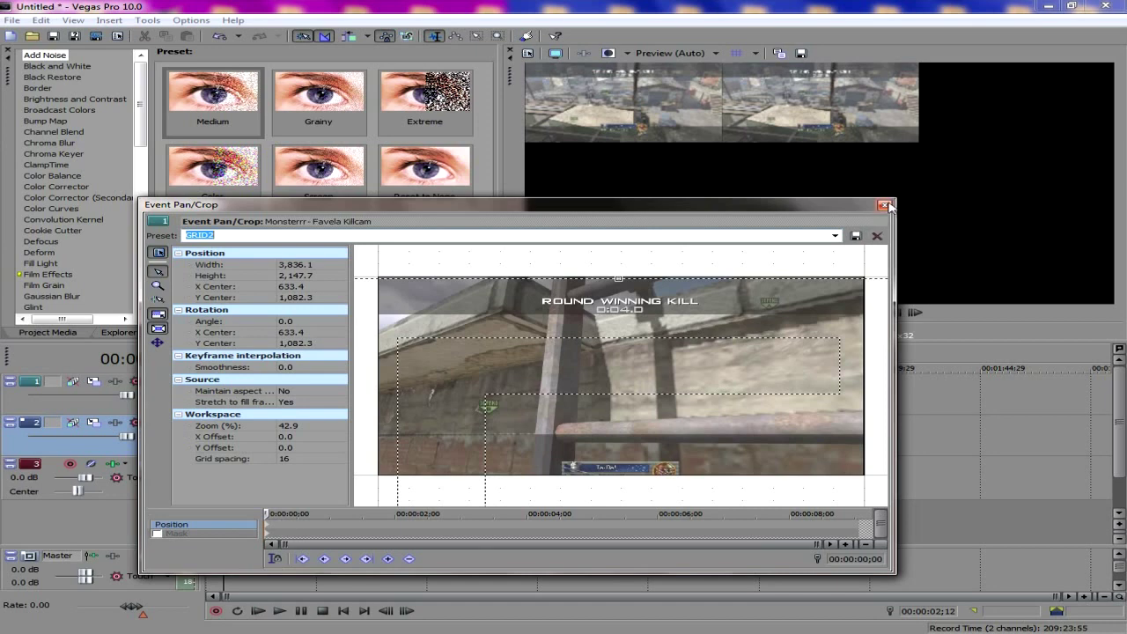
{"action": "left_click", "coordinate": [885, 205]}
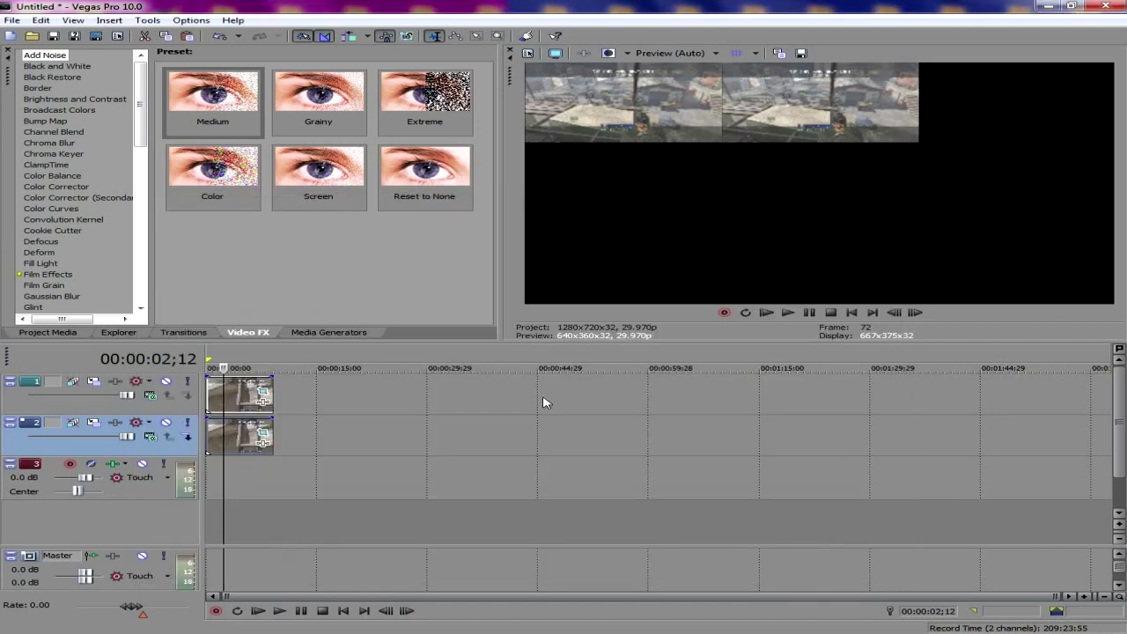
Step: Insert a new video track above the others and paste a copy of the GRID2 clip at its start
{"action": "right_click", "coordinate": [310, 395]}
{"action": "left_click", "coordinate": [395, 421]}
{"action": "right_click", "coordinate": [239, 435]}
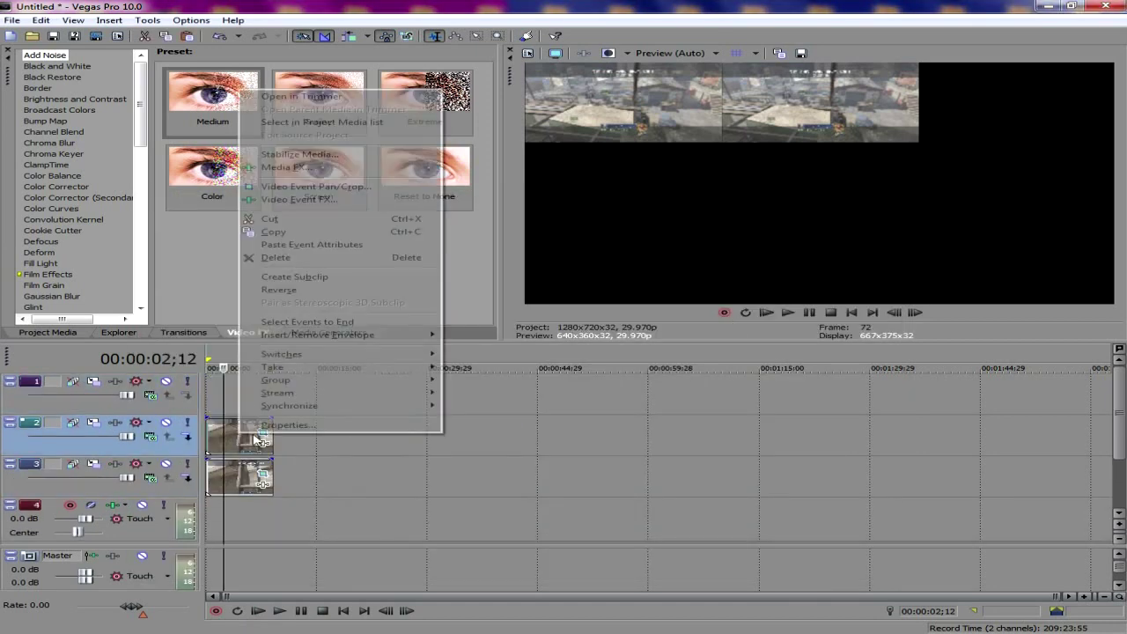
{"action": "left_click", "coordinate": [301, 233]}
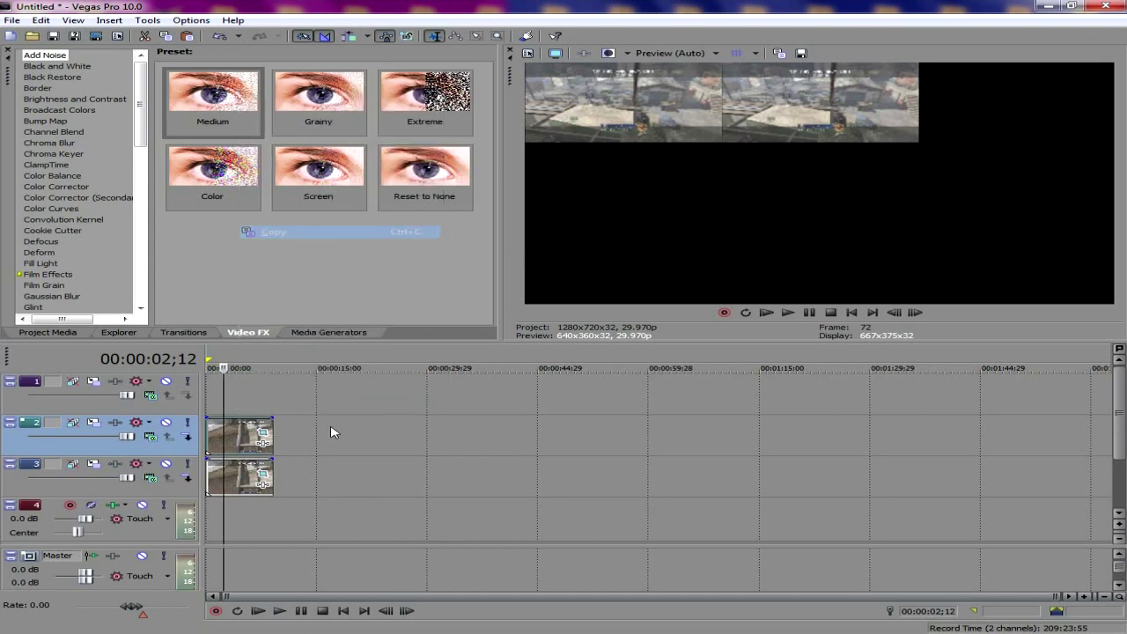
{"action": "left_click", "coordinate": [211, 398]}
{"action": "right_click", "coordinate": [211, 398]}
{"action": "left_click", "coordinate": [280, 398]}
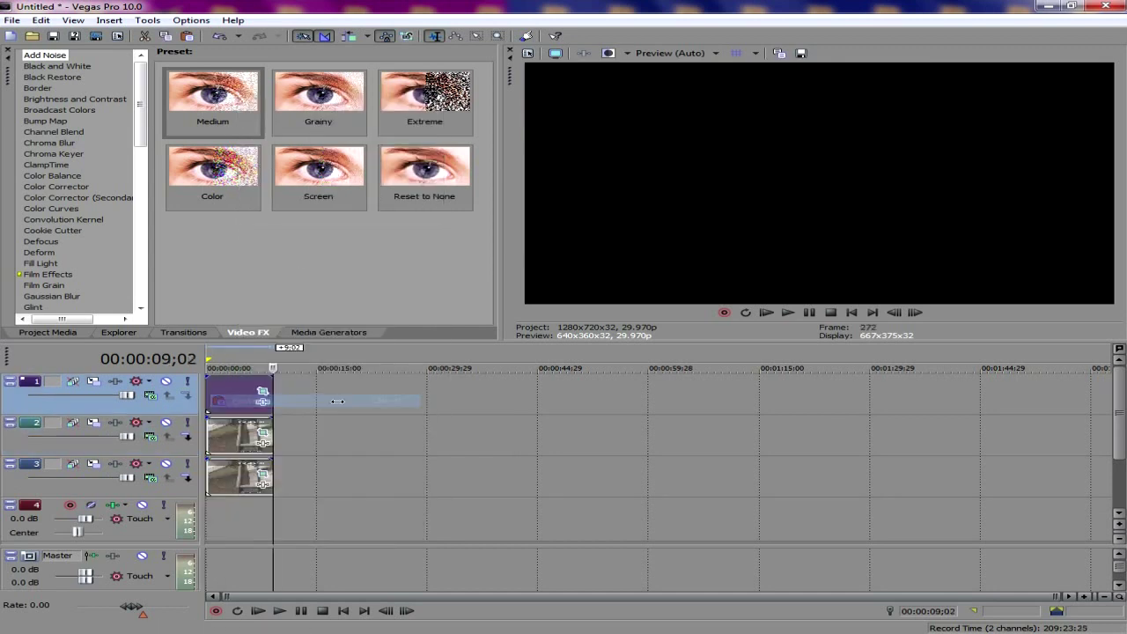
Step: Apply the GRID3 preset to the new top track clip in Event Pan/Crop
{"action": "left_click", "coordinate": [232, 398]}
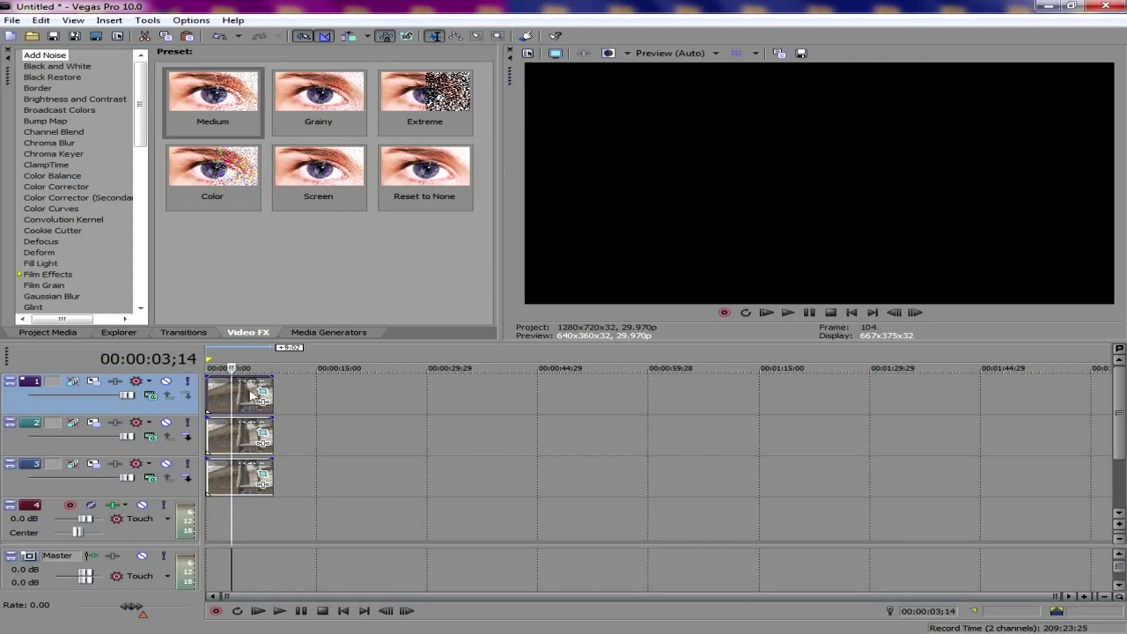
{"action": "left_click", "coordinate": [262, 393]}
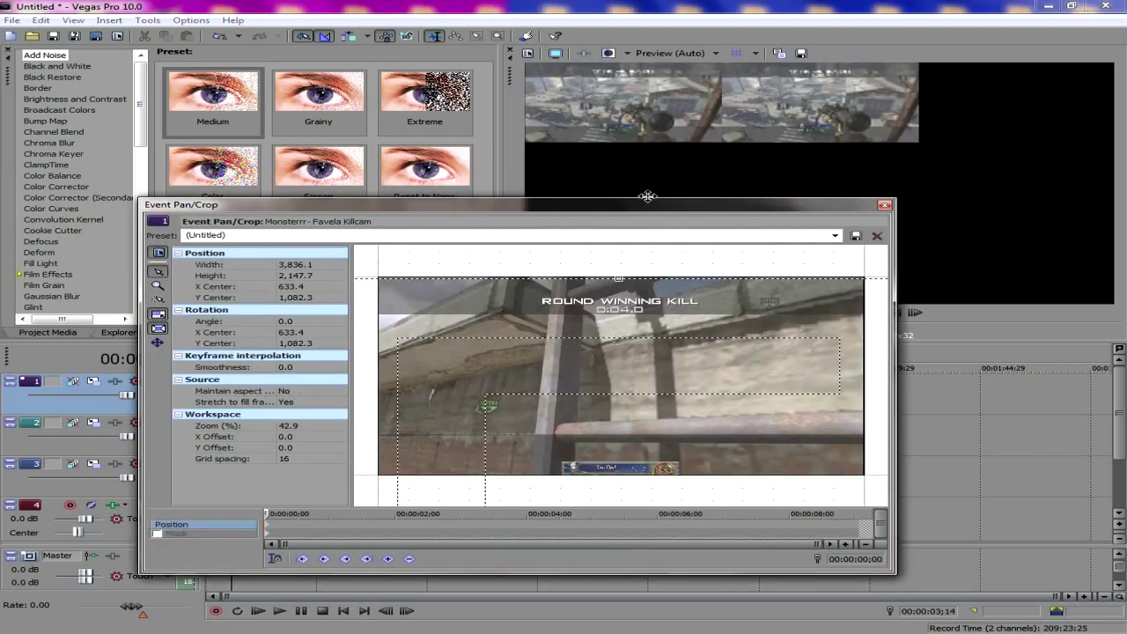
{"action": "left_click", "coordinate": [835, 235]}
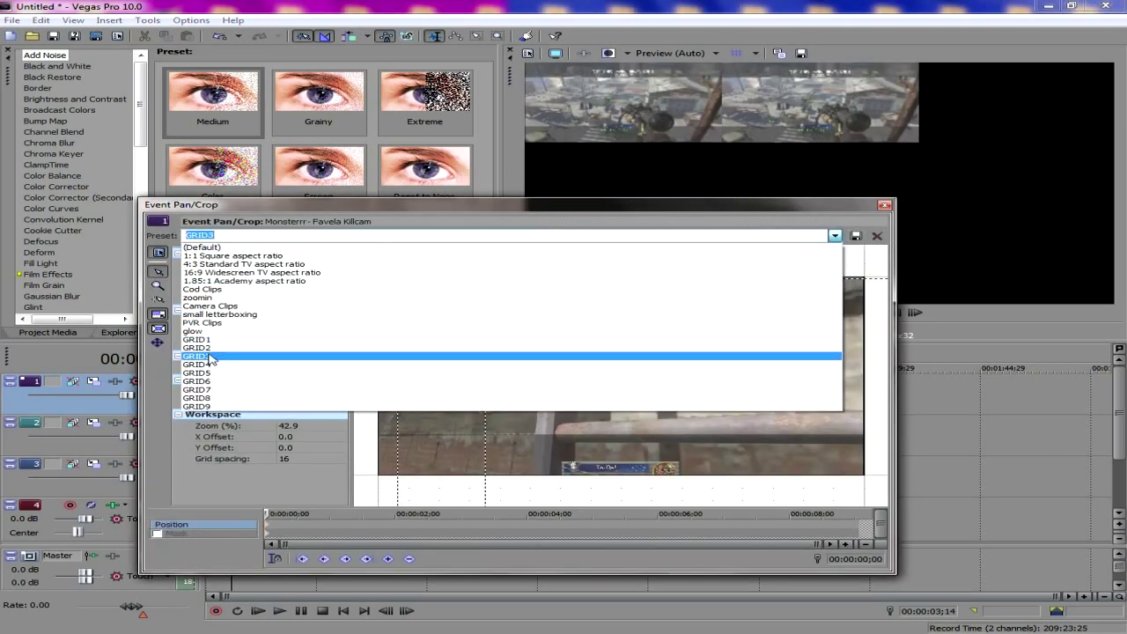
{"action": "left_click", "coordinate": [208, 356]}
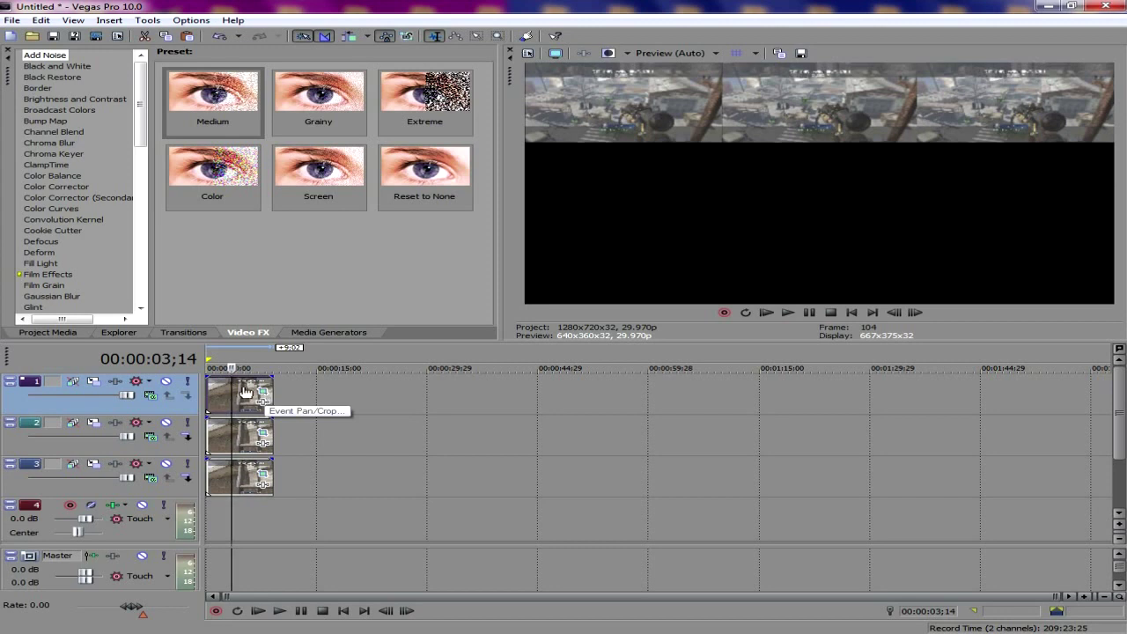
Step: Insert three new empty video tracks above the three clip tracks
{"action": "left_click", "coordinate": [301, 398]}
{"action": "right_click", "coordinate": [332, 386]}
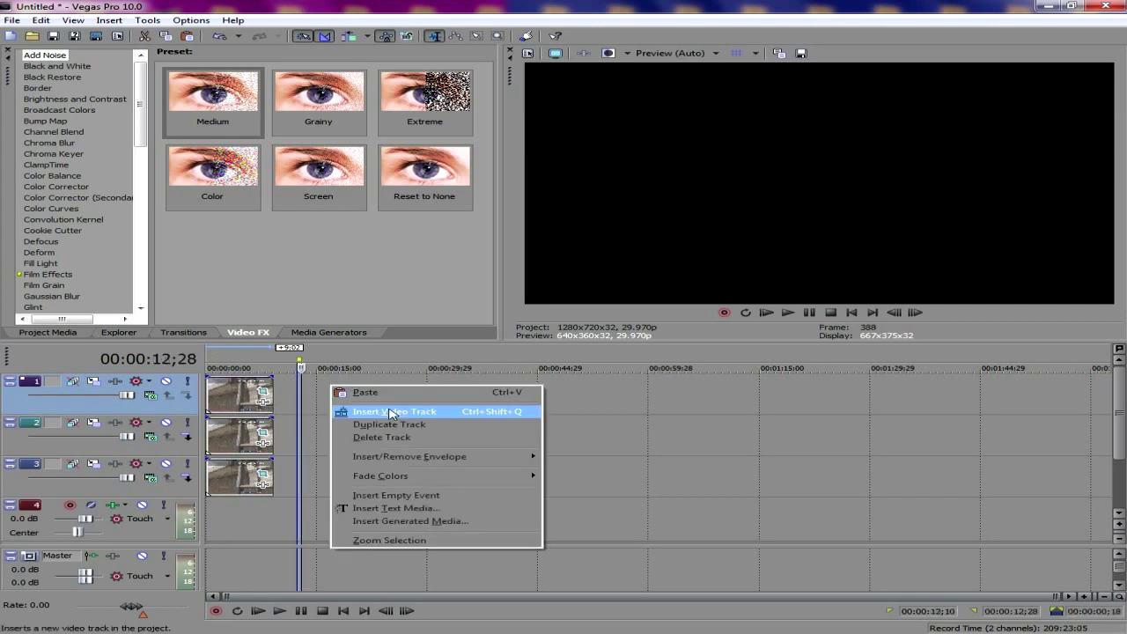
{"action": "left_click", "coordinate": [391, 412]}
{"action": "right_click", "coordinate": [353, 402]}
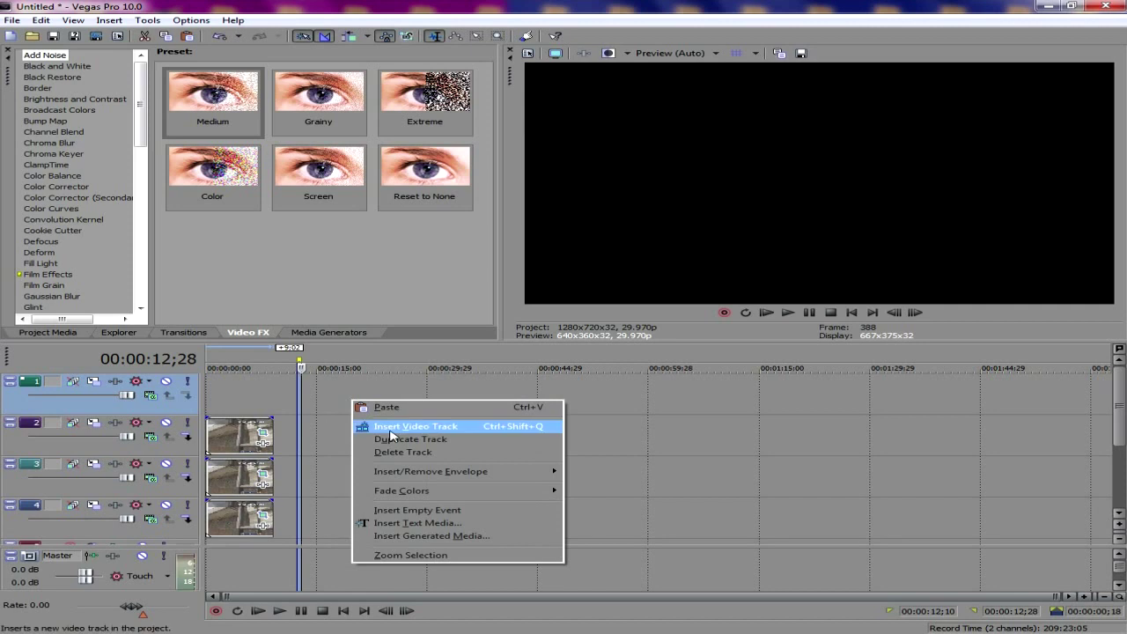
{"action": "left_click", "coordinate": [397, 428]}
{"action": "right_click", "coordinate": [377, 390]}
{"action": "left_click", "coordinate": [417, 425]}
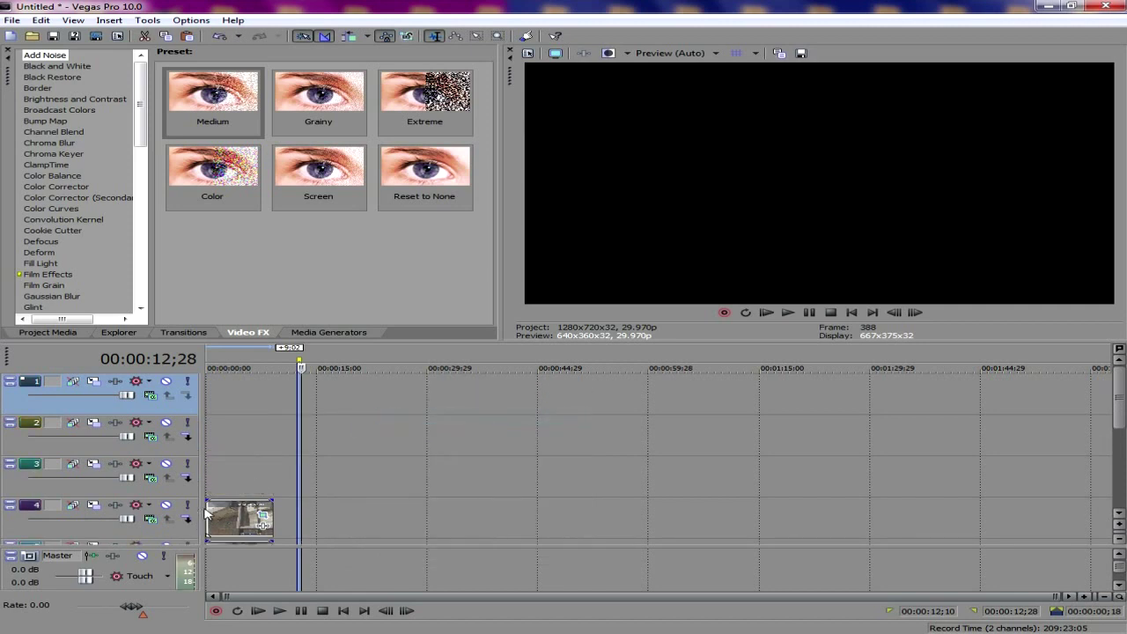
Step: Copy the GRID1 clip on video track 6
{"action": "left_click", "coordinate": [225, 485]}
{"action": "left_click", "coordinate": [208, 489]}
{"action": "left_click", "coordinate": [226, 515]}
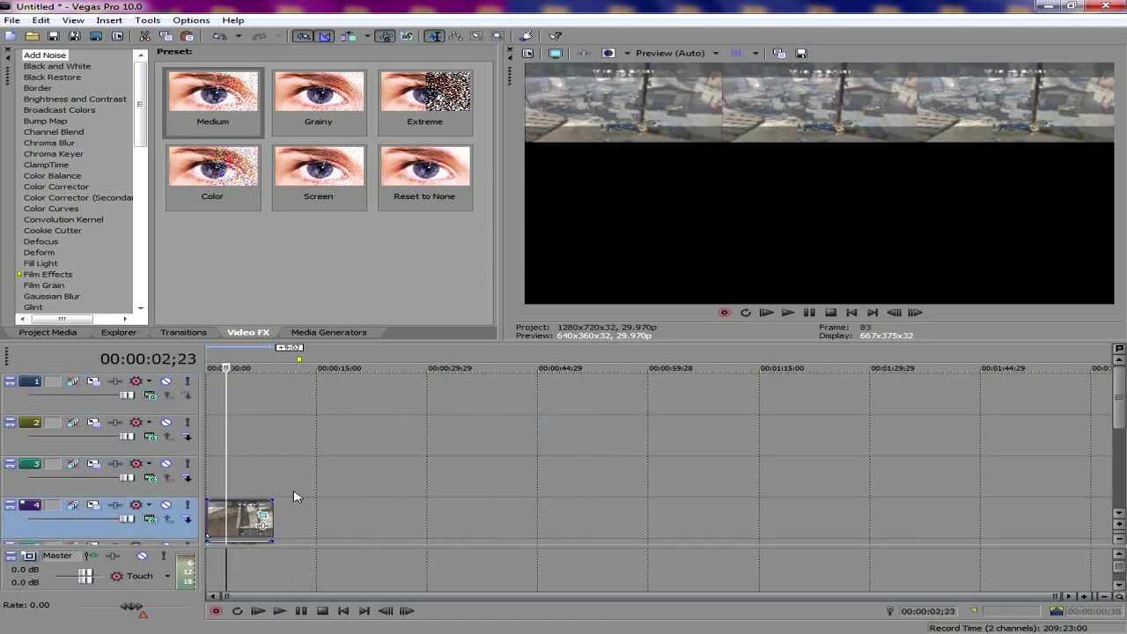
{"action": "left_click_drag", "start_coordinate": [1119, 400], "coordinate": [1120, 438]}
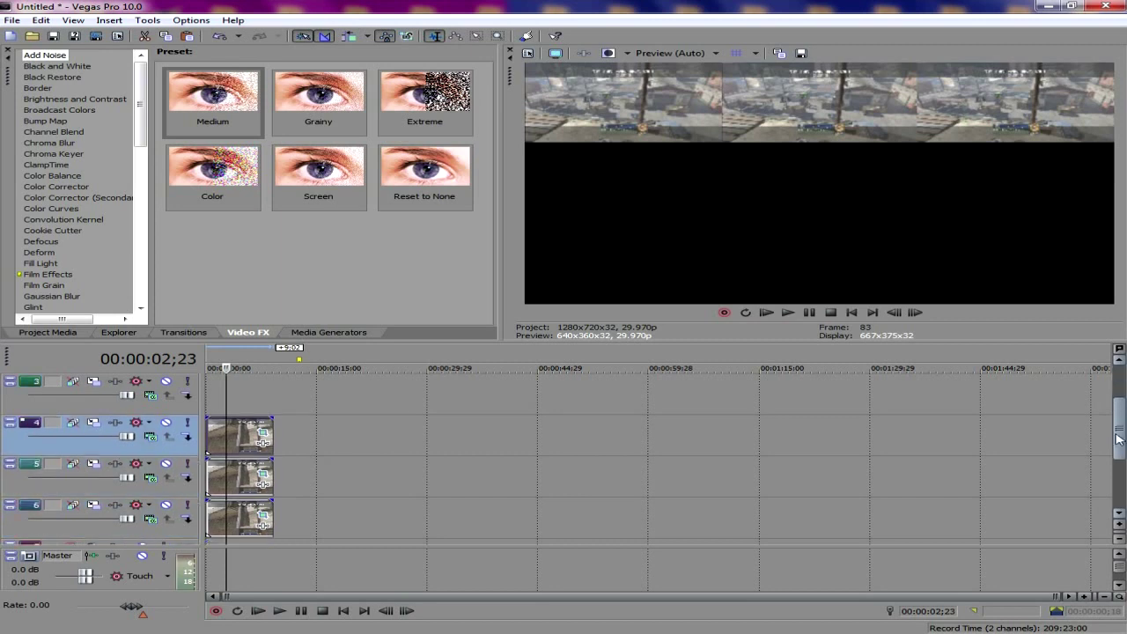
{"action": "left_click", "coordinate": [243, 519]}
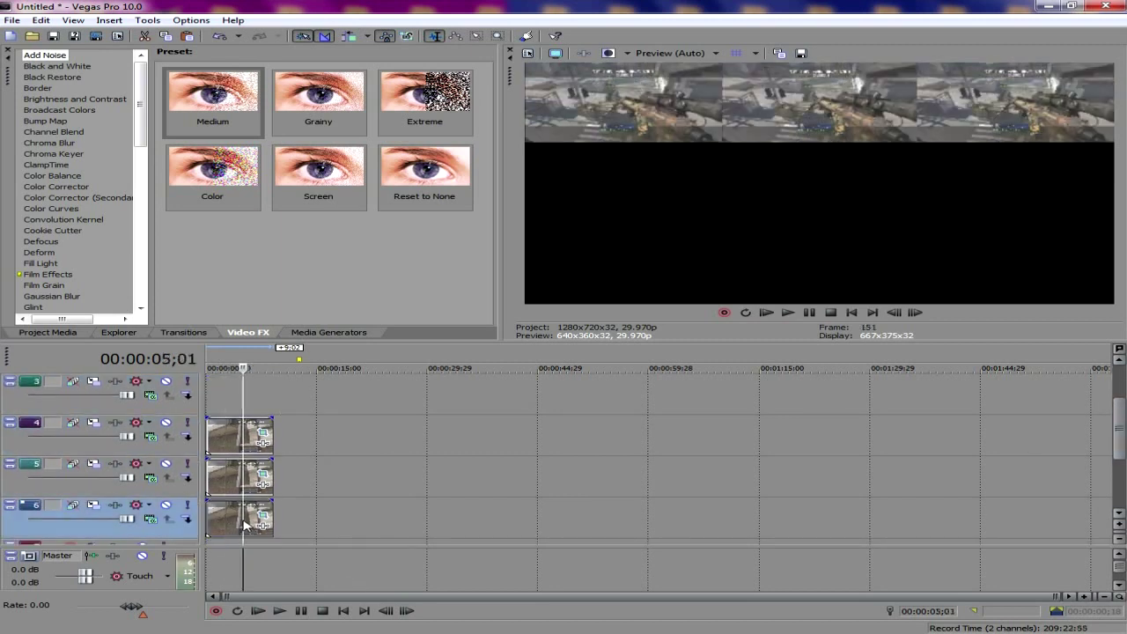
{"action": "right_click", "coordinate": [244, 521]}
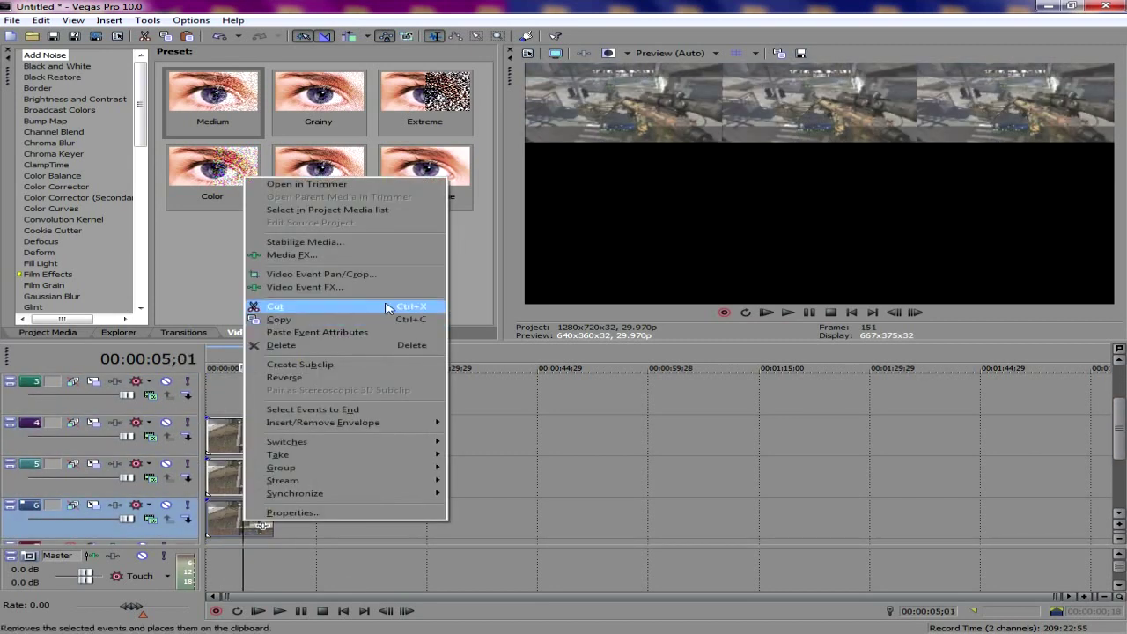
{"action": "left_click", "coordinate": [309, 323]}
Step: Paste the copied clip at the start of empty video track 3
{"action": "left_click_drag", "start_coordinate": [239, 389], "coordinate": [192, 394]}
{"action": "left_click", "coordinate": [213, 392]}
{"action": "right_click", "coordinate": [216, 393]}
{"action": "left_click", "coordinate": [223, 385]}
{"action": "right_click", "coordinate": [223, 385]}
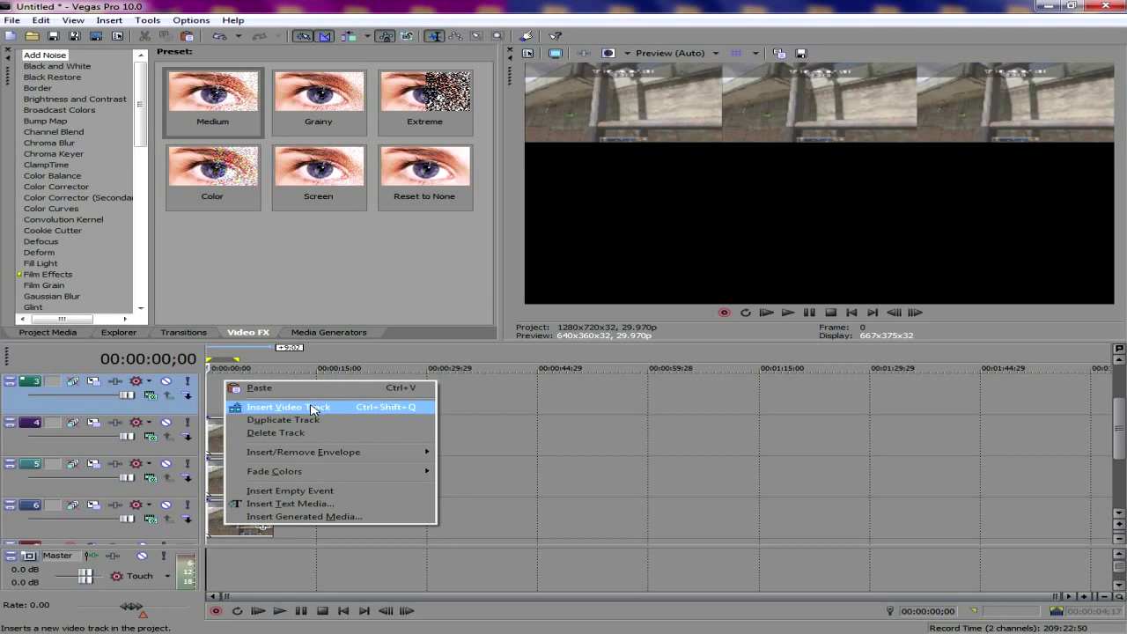
{"action": "left_click", "coordinate": [301, 391]}
Step: Open Event Pan/Crop for the pasted clip on video track 3
{"action": "left_click", "coordinate": [237, 395]}
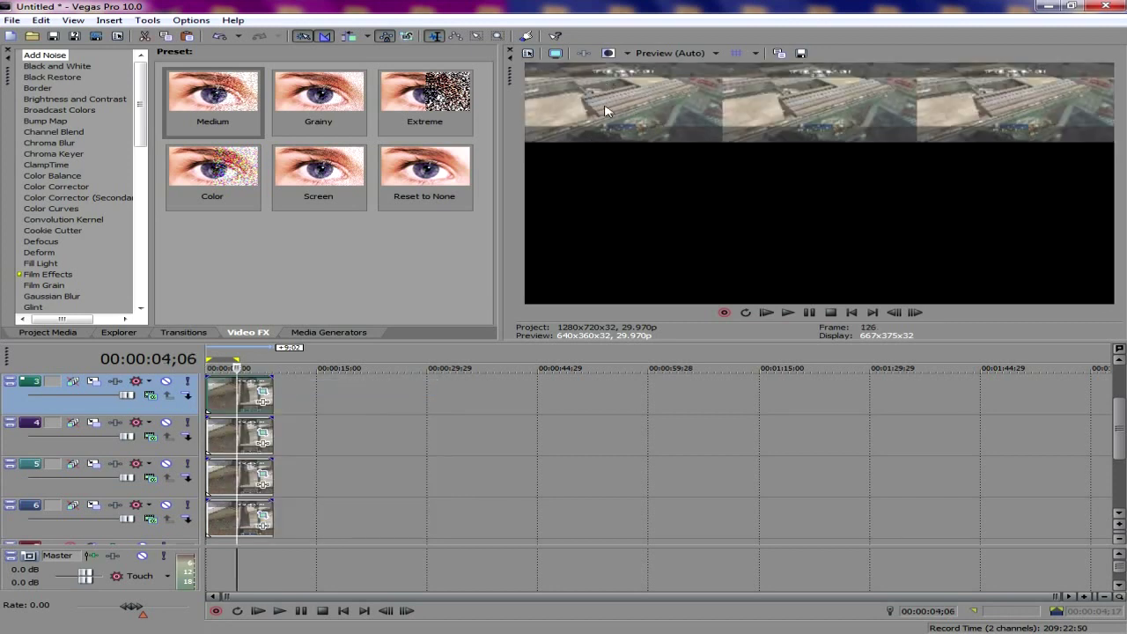
{"action": "left_click", "coordinate": [263, 394]}
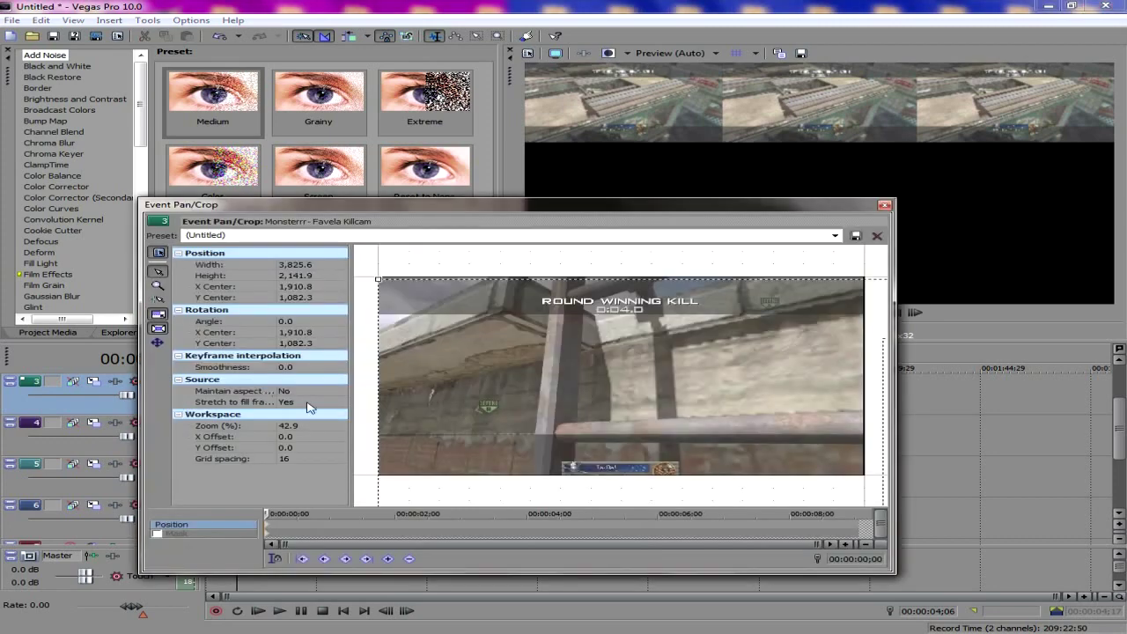
Step: Shift the clip's crop frame vertically to a Y Center of 362.0 so the tile sits directly beneath the first one
{"action": "key", "text": "Up"}
{"action": "key", "text": "Up"}
{"action": "key", "text": "Up"}
{"action": "key", "text": "Up"}
{"action": "key", "text": "Up"}
{"action": "key", "text": "Up"}
{"action": "key", "text": "Up"}
{"action": "key", "text": "Up"}
{"action": "key", "text": "Up"}
{"action": "key", "text": "Up"}
{"action": "key", "text": "Up"}
{"action": "key", "text": "Up"}
{"action": "key", "text": "Up"}
{"action": "key", "text": "Up"}
{"action": "key", "text": "Up"}
{"action": "key", "text": "Up"}
{"action": "key", "text": "Up"}
{"action": "key", "text": "Up"}
{"action": "key", "text": "Up"}
{"action": "key", "text": "Up"}
{"action": "key", "text": "Up"}
{"action": "key", "text": "Up"}
{"action": "key", "text": "Up"}
{"action": "key", "text": "Up"}
{"action": "key", "text": "Up"}
{"action": "key", "text": "Up"}
{"action": "key", "text": "Up"}
{"action": "key", "text": "Up"}
{"action": "key", "text": "Up"}
{"action": "key", "text": "Up"}
{"action": "key", "text": "Up"}
{"action": "key", "text": "Up"}
{"action": "key", "text": "Up"}
{"action": "key", "text": "Up"}
{"action": "key", "text": "Up"}
{"action": "key", "text": "Up"}
{"action": "key", "text": "Up"}
{"action": "key", "text": "Up"}
{"action": "key", "text": "Up"}
{"action": "key", "text": "Up"}
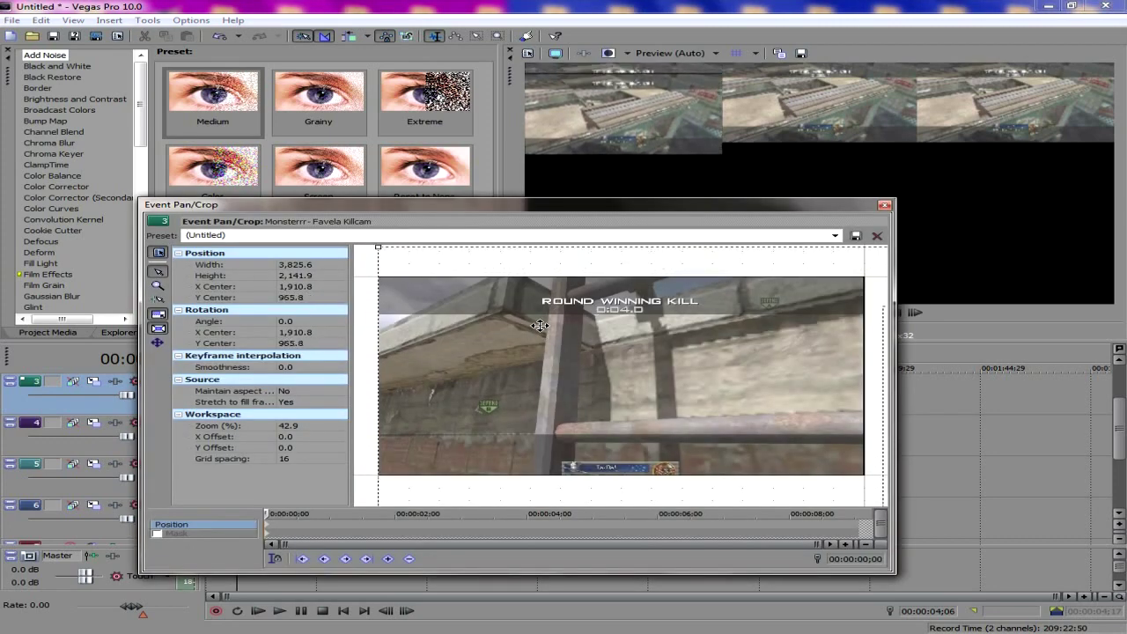
{"action": "key", "text": "Up"}
{"action": "key", "text": "Up"}
{"action": "key", "text": "Up"}
{"action": "key", "text": "Up"}
{"action": "key", "text": "Up"}
{"action": "key", "text": "Up"}
{"action": "key", "text": "Up"}
{"action": "key", "text": "Up"}
{"action": "key", "text": "Up"}
{"action": "key", "text": "Up"}
{"action": "key", "text": "Up"}
{"action": "key", "text": "Up"}
{"action": "key", "text": "Up"}
{"action": "key", "text": "Up"}
{"action": "key", "text": "Up"}
{"action": "key", "text": "Up"}
{"action": "key", "text": "Up"}
{"action": "key", "text": "Up"}
{"action": "key", "text": "Up"}
{"action": "key", "text": "Up"}
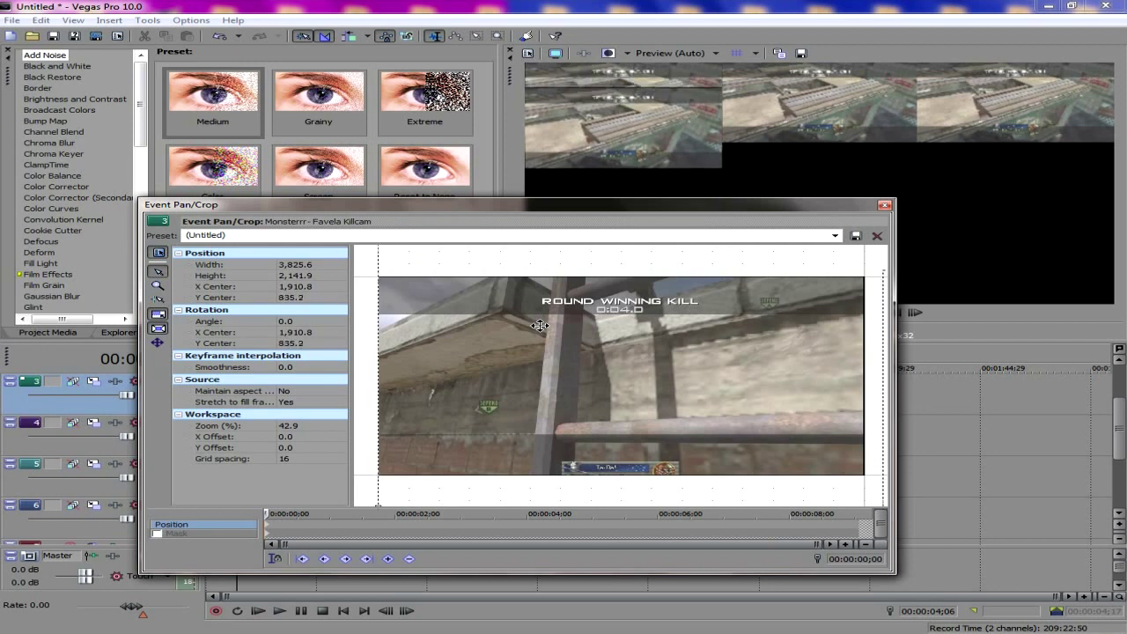
{"action": "key", "text": "Up"}
{"action": "key", "text": "Up"}
{"action": "key", "text": "Up"}
{"action": "key", "text": "Up"}
{"action": "key", "text": "Up"}
{"action": "key", "text": "Up"}
{"action": "key", "text": "Up"}
{"action": "key", "text": "Up"}
{"action": "key", "text": "Up"}
{"action": "key", "text": "Up"}
{"action": "key", "text": "Up"}
{"action": "key", "text": "Up"}
{"action": "key", "text": "Up"}
{"action": "key", "text": "Up"}
{"action": "key", "text": "Up"}
{"action": "key", "text": "Up"}
{"action": "key", "text": "Up"}
{"action": "key", "text": "Up"}
{"action": "key", "text": "Up"}
{"action": "key", "text": "Up"}
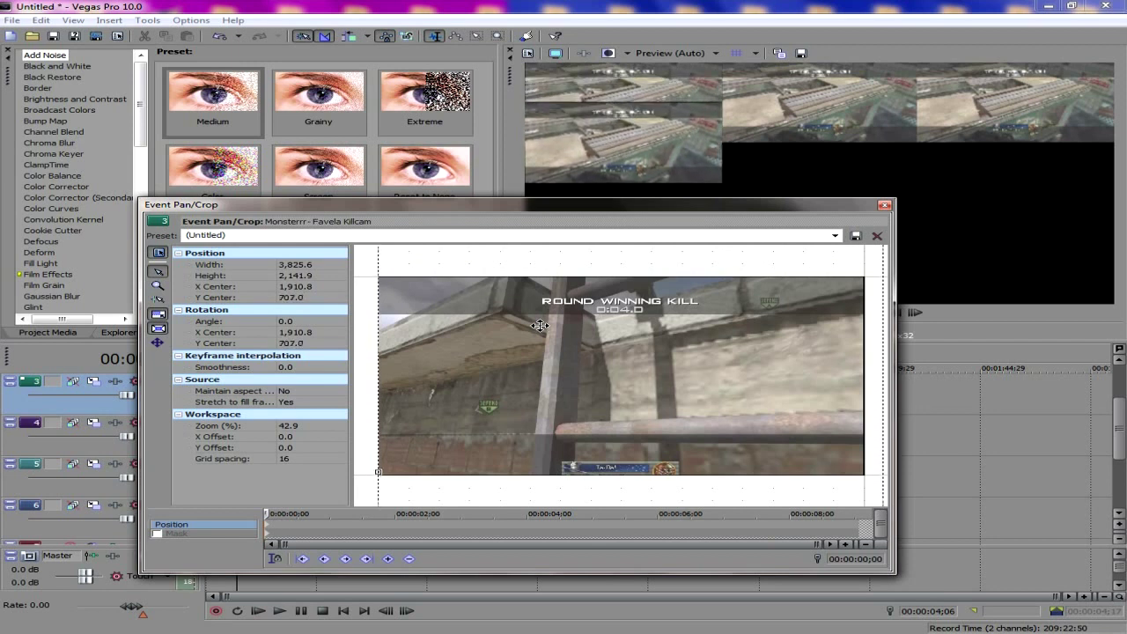
{"action": "key", "text": "Up"}
{"action": "key", "text": "Up"}
{"action": "key", "text": "Up"}
{"action": "key", "text": "Up"}
{"action": "key", "text": "Up"}
{"action": "key", "text": "Up"}
{"action": "key", "text": "Up"}
{"action": "key", "text": "Up"}
{"action": "key", "text": "Up"}
{"action": "key", "text": "Up"}
{"action": "key", "text": "Up"}
{"action": "key", "text": "Up"}
{"action": "key", "text": "Up"}
{"action": "key", "text": "Up"}
{"action": "key", "text": "Up"}
{"action": "key", "text": "Up"}
{"action": "key", "text": "Up"}
{"action": "key", "text": "Up"}
{"action": "key", "text": "Up"}
{"action": "key", "text": "Up"}
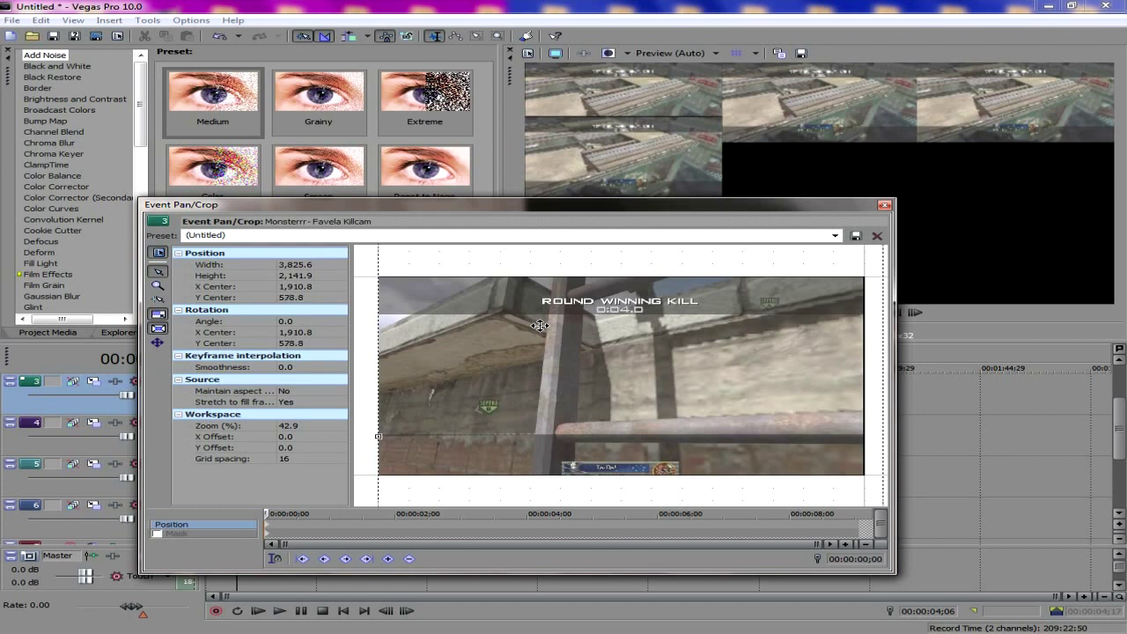
{"action": "key", "text": "Up"}
{"action": "key", "text": "Up"}
{"action": "key", "text": "Up"}
{"action": "key", "text": "Up"}
{"action": "key", "text": "Up"}
{"action": "key", "text": "Up"}
{"action": "key", "text": "Up"}
{"action": "key", "text": "Up"}
{"action": "key", "text": "Up"}
{"action": "key", "text": "Up"}
{"action": "key", "text": "Up"}
{"action": "key", "text": "Up"}
{"action": "key", "text": "Up"}
{"action": "key", "text": "Up"}
{"action": "key", "text": "Up"}
{"action": "key", "text": "Up"}
{"action": "key", "text": "Up"}
{"action": "key", "text": "Up"}
{"action": "key", "text": "Up"}
{"action": "key", "text": "Up"}
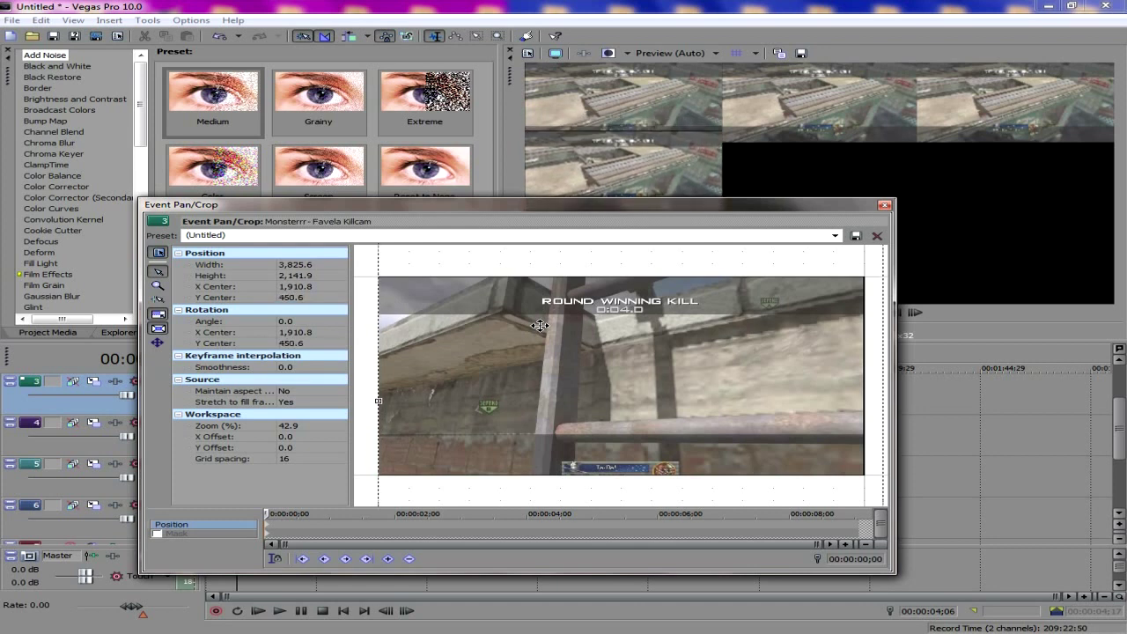
{"action": "key", "text": "Down"}
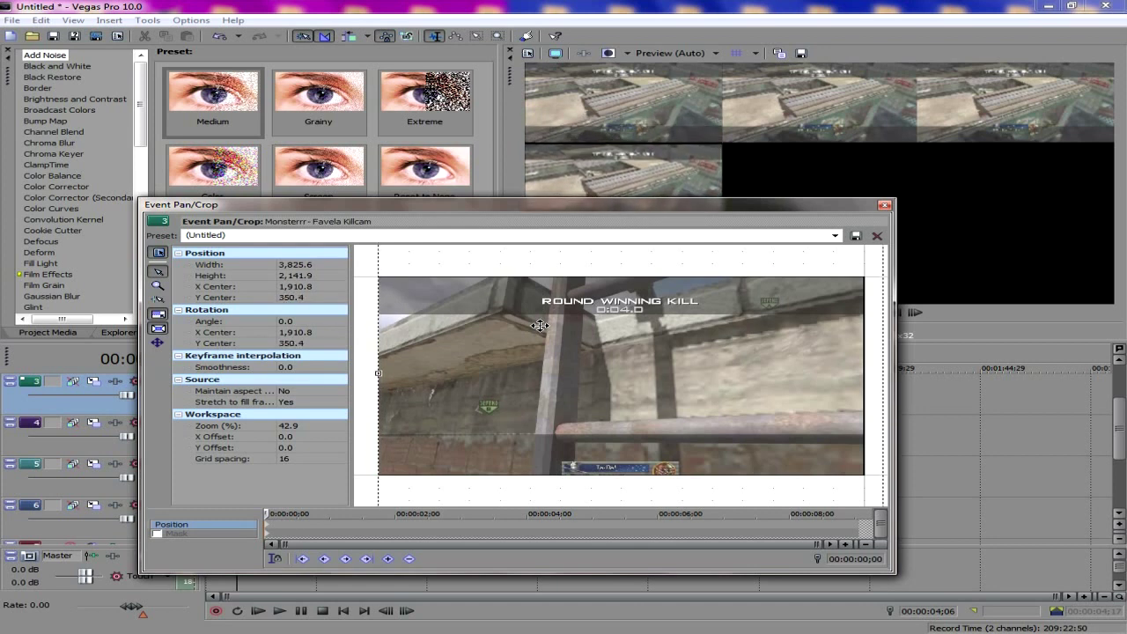
{"action": "key", "text": "Down"}
{"action": "key", "text": "Down"}
{"action": "key", "text": "Down"}
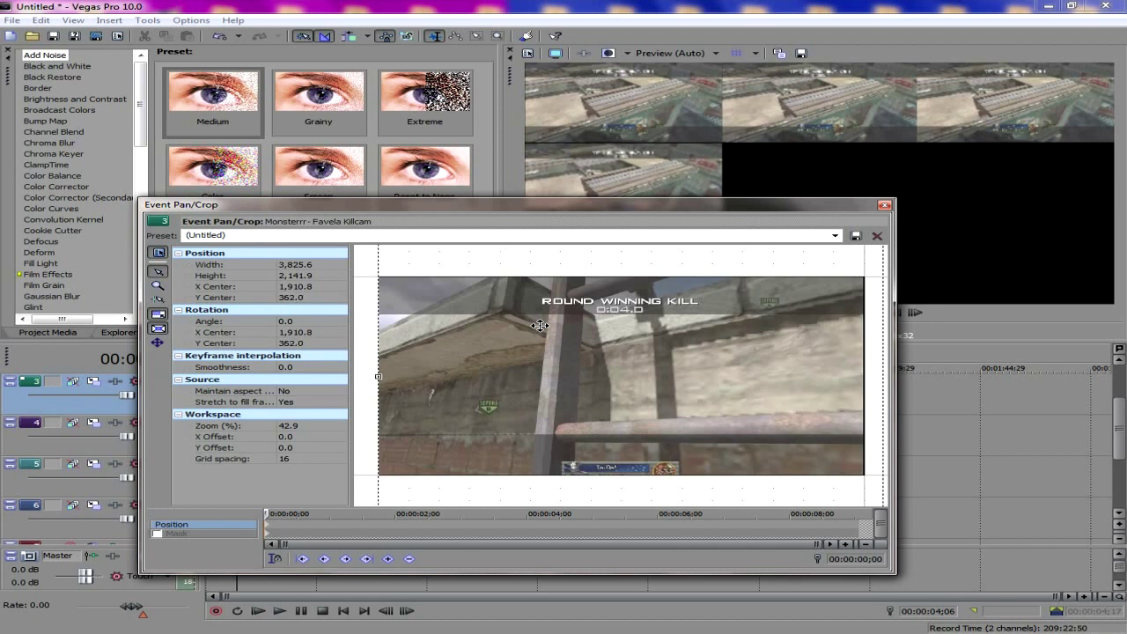
Step: Apply the GRID4 preset to the clip on video track 3 and close Event Pan/Crop
{"action": "left_click", "coordinate": [771, 236]}
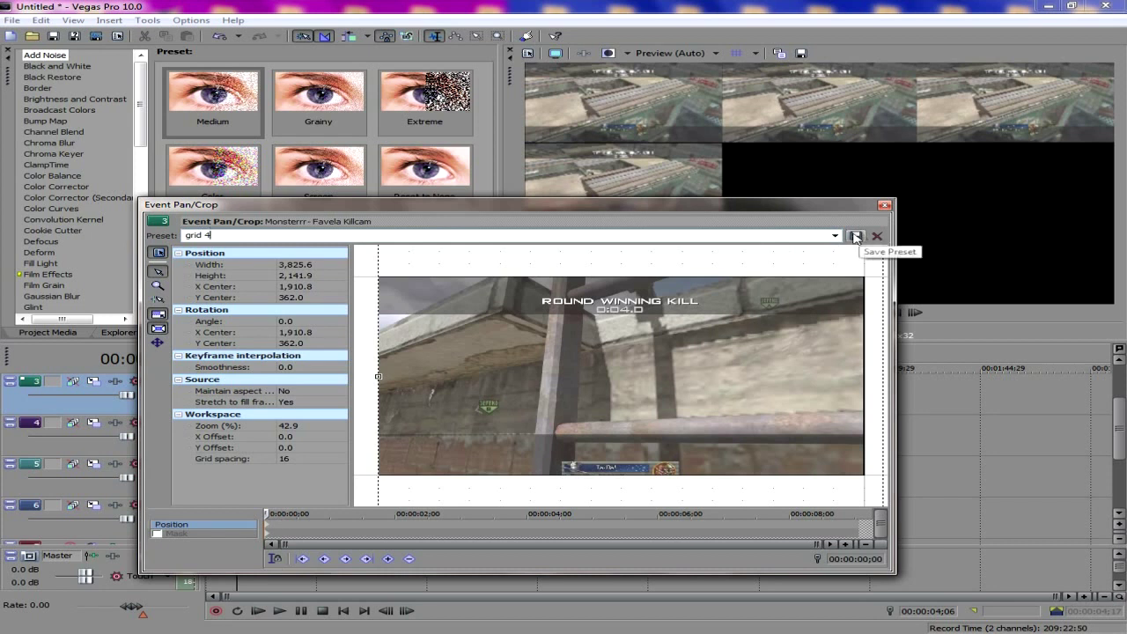
{"action": "left_click", "coordinate": [835, 236]}
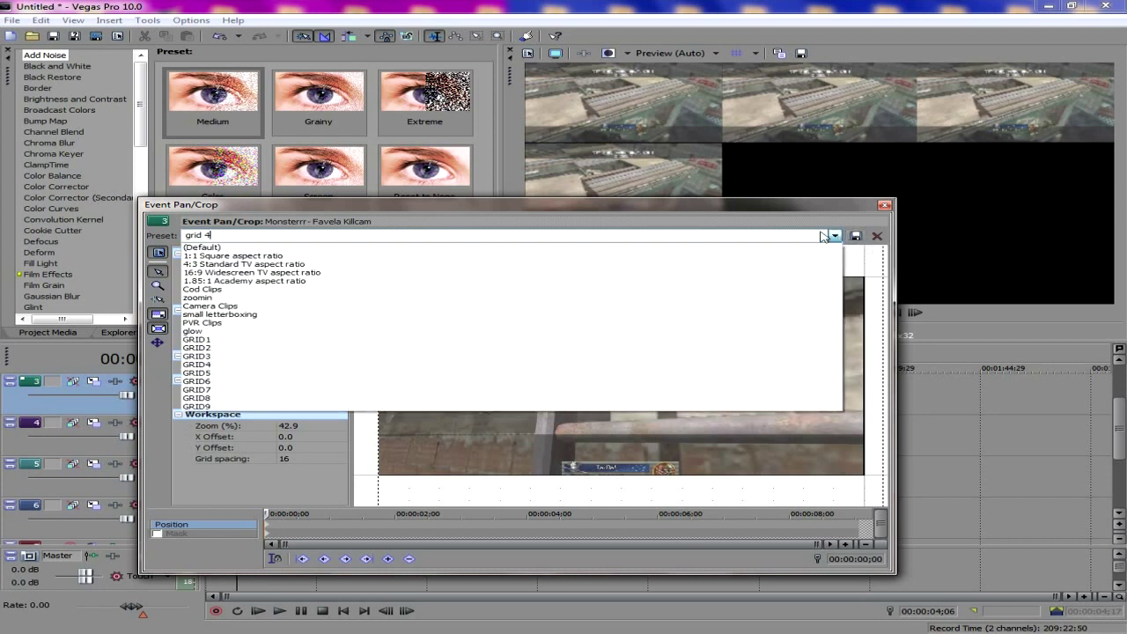
{"action": "left_click", "coordinate": [221, 364]}
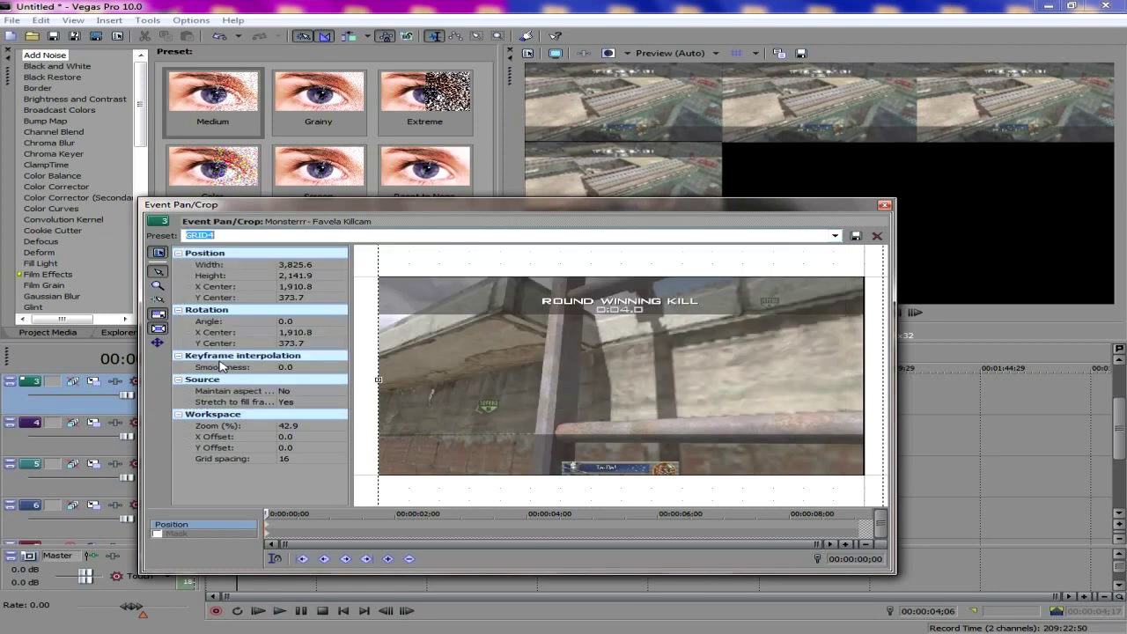
{"action": "left_click", "coordinate": [885, 206]}
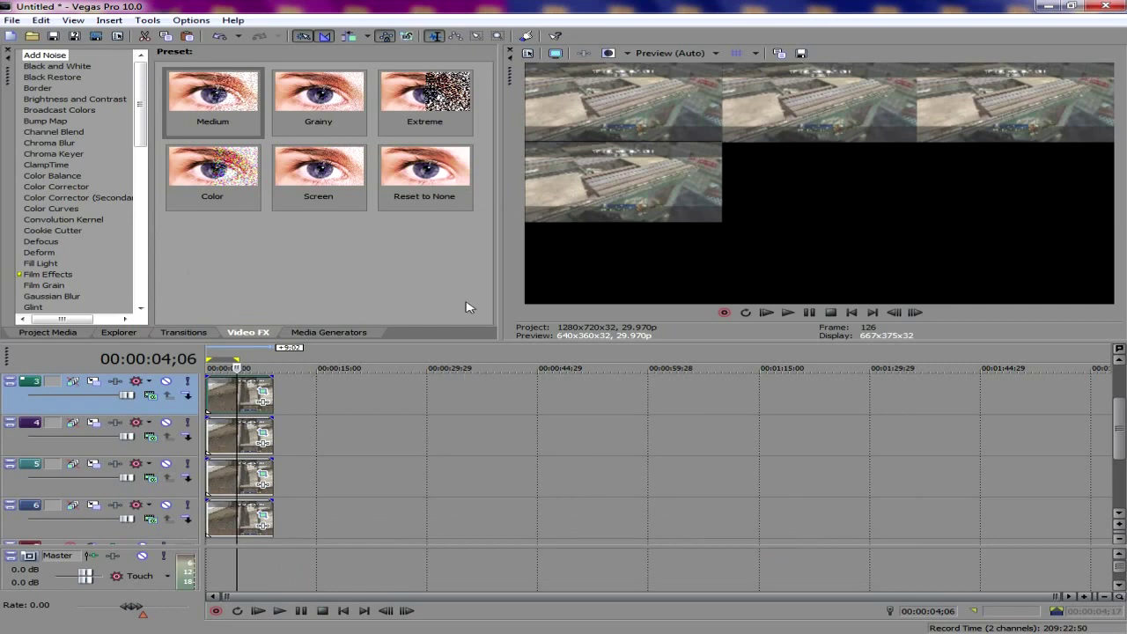
{"action": "left_click", "coordinate": [501, 632]}
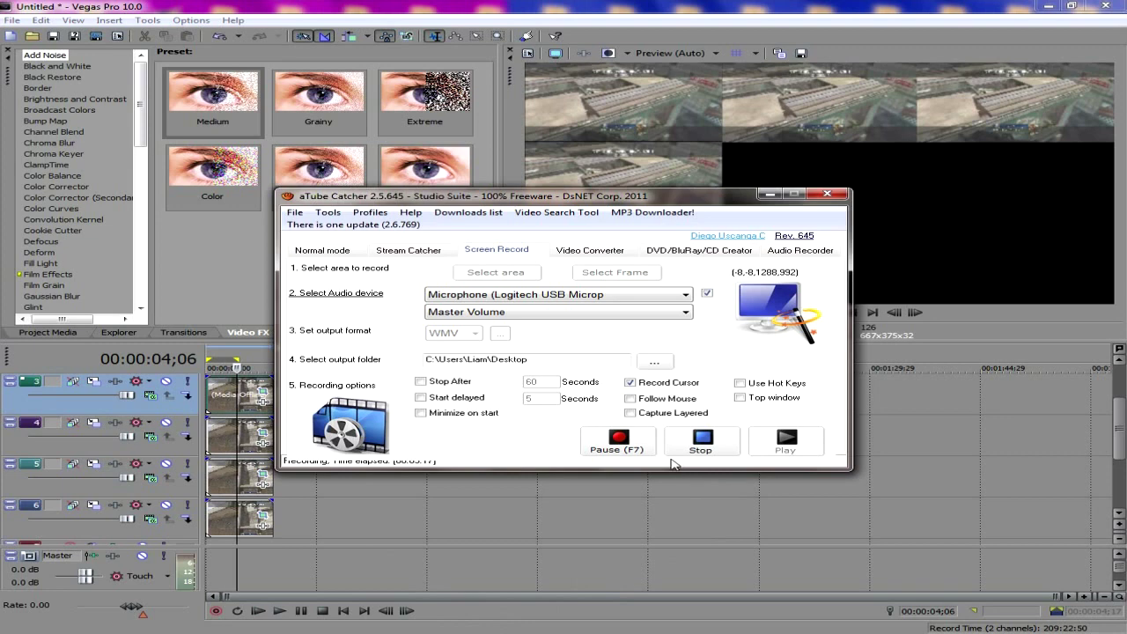
{"action": "left_click", "coordinate": [619, 447]}
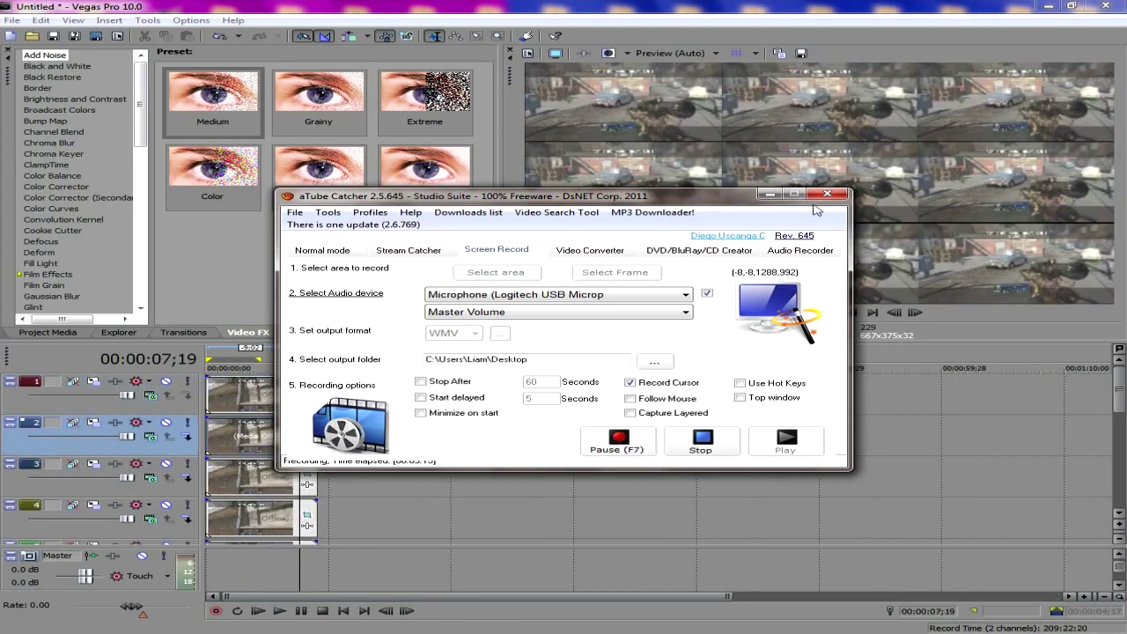
{"action": "left_click", "coordinate": [772, 194]}
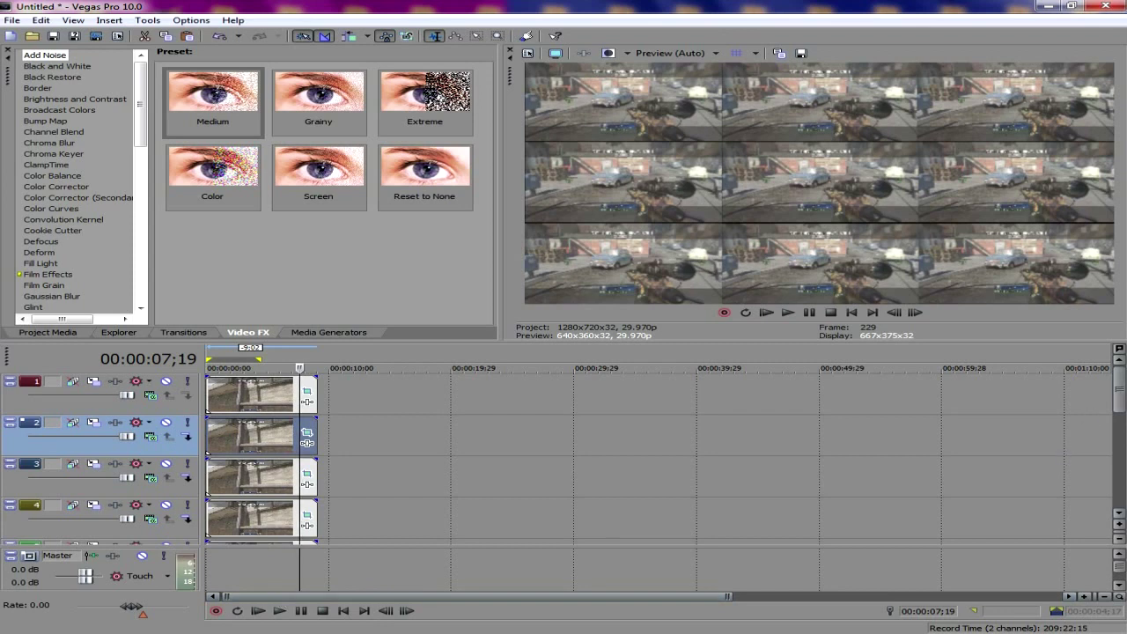
Step: Split the clip on video track 6 at 00:00:03;28 and delete the portion before the cut
{"action": "left_click_drag", "start_coordinate": [1118, 391], "coordinate": [1115, 445]}
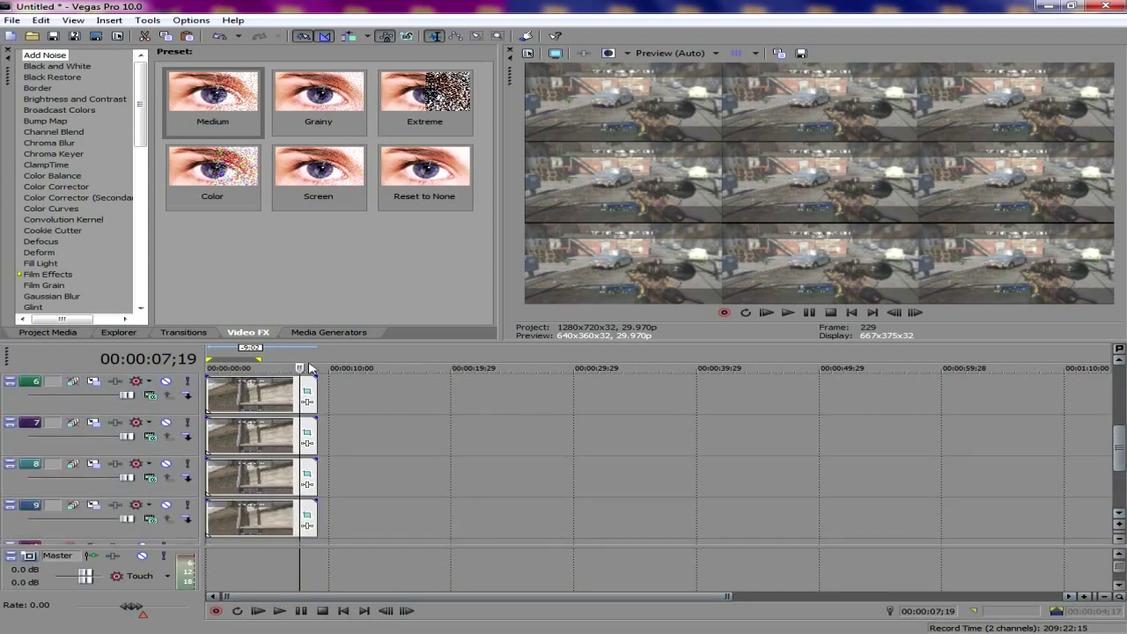
{"action": "left_click", "coordinate": [239, 355]}
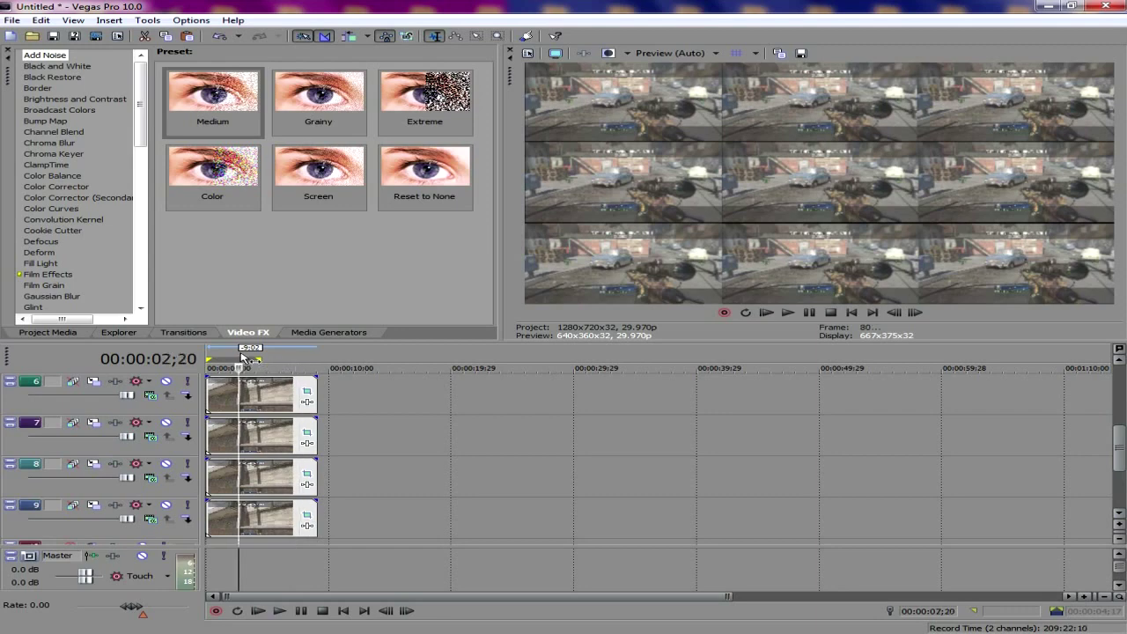
{"action": "key", "text": "space"}
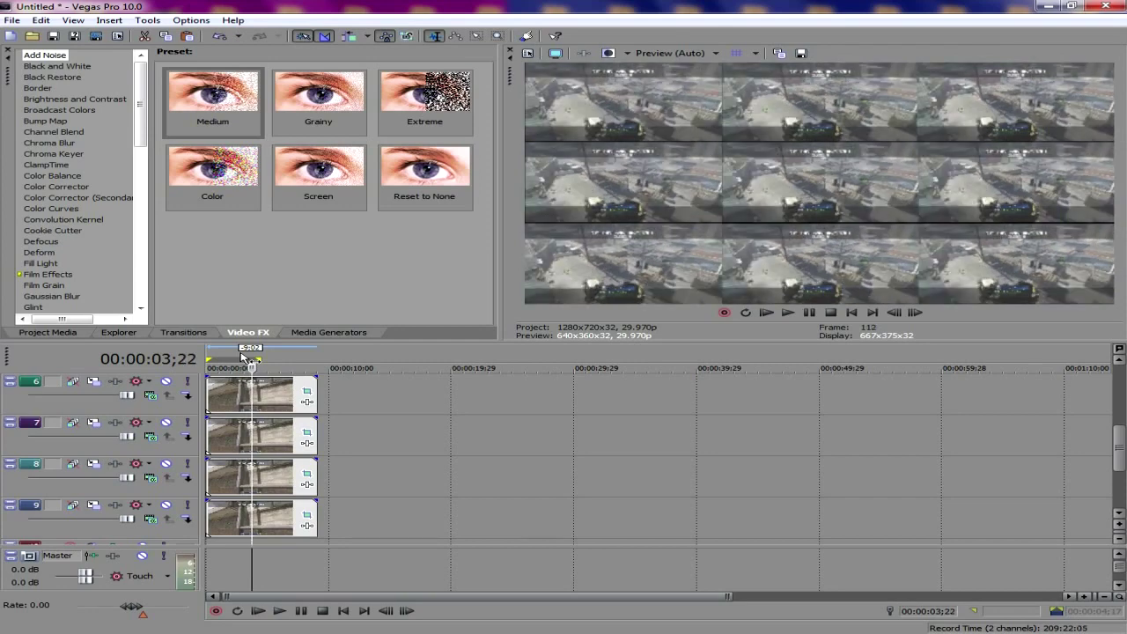
{"action": "key", "text": "space"}
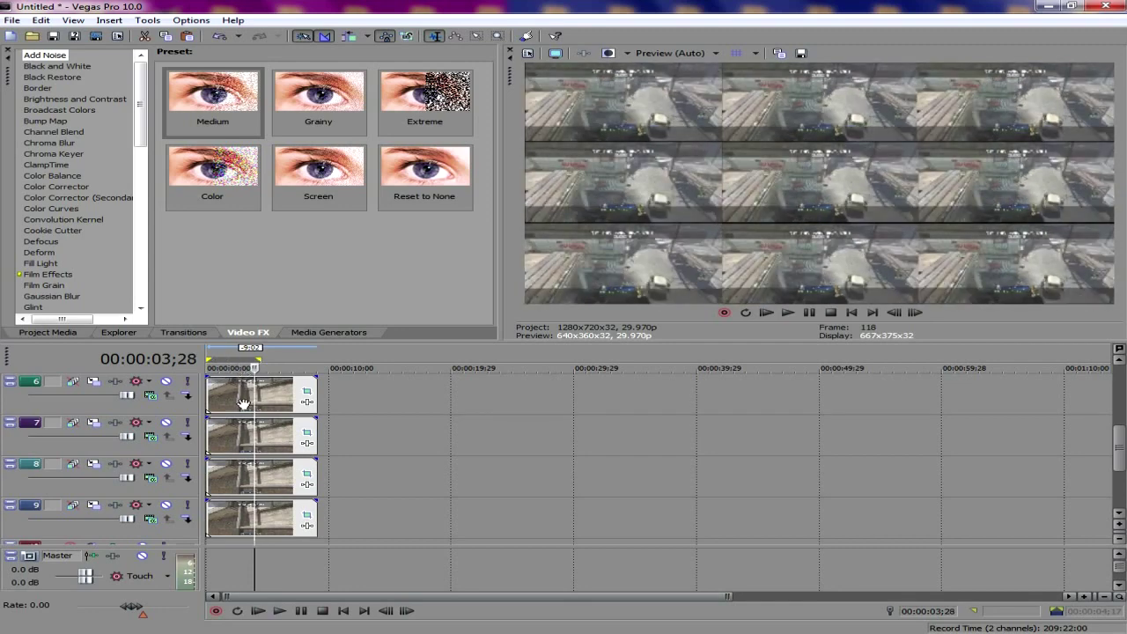
{"action": "left_click", "coordinate": [255, 393]}
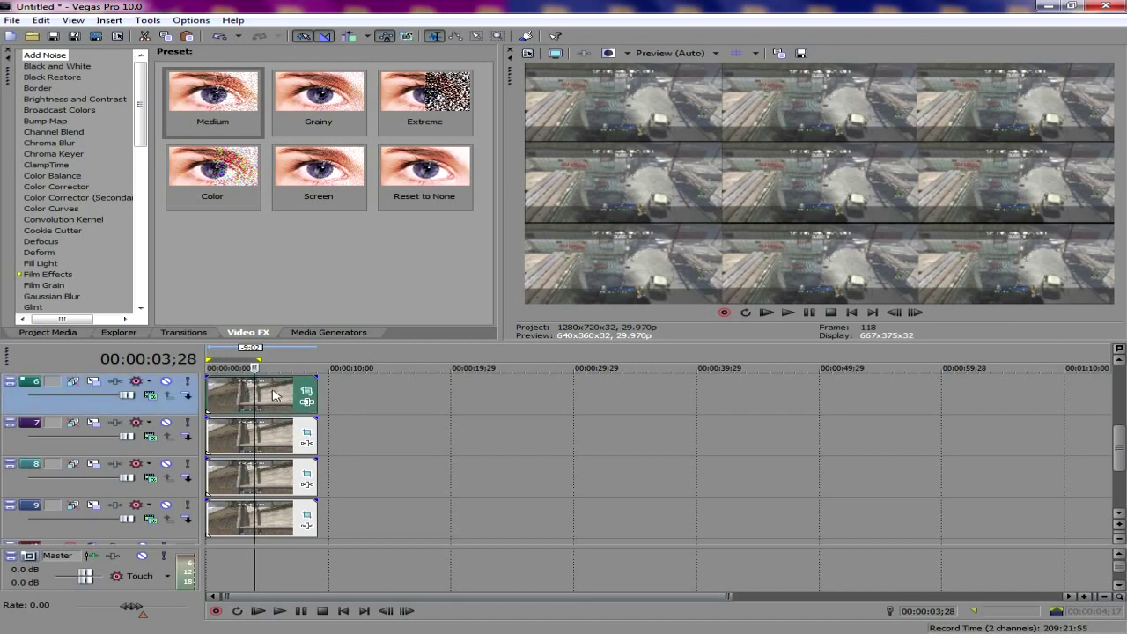
{"action": "key", "text": "s"}
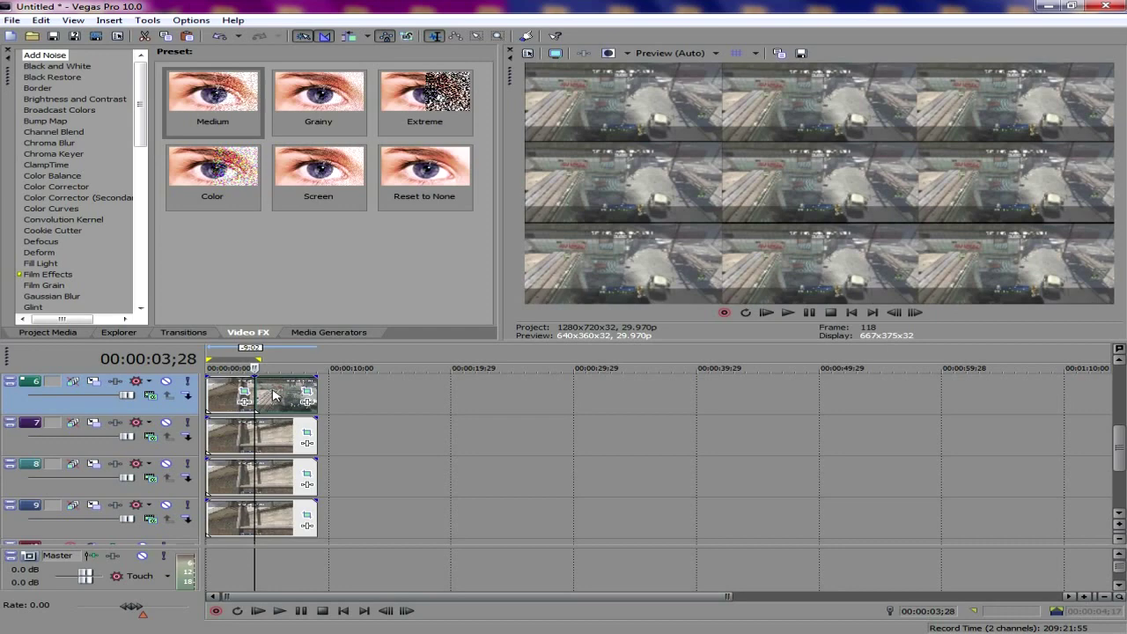
{"action": "left_click", "coordinate": [217, 386]}
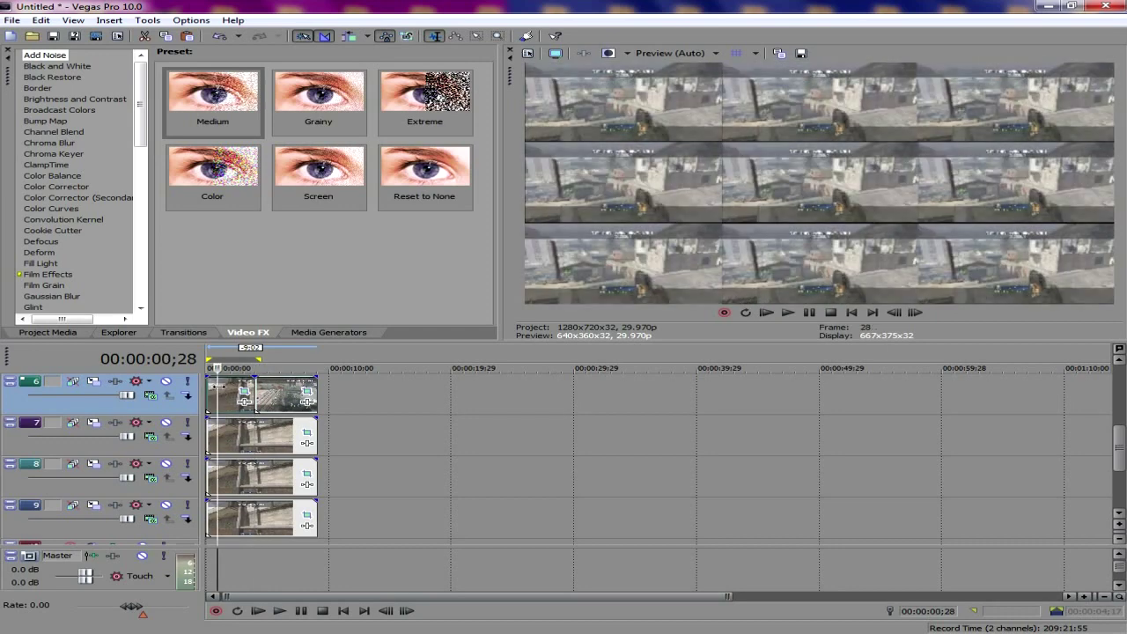
{"action": "key", "text": "Delete"}
Step: Trim the starts of the clips on video tracks 7, 8 and 9 to 00:00:03;28
{"action": "left_click", "coordinate": [209, 438]}
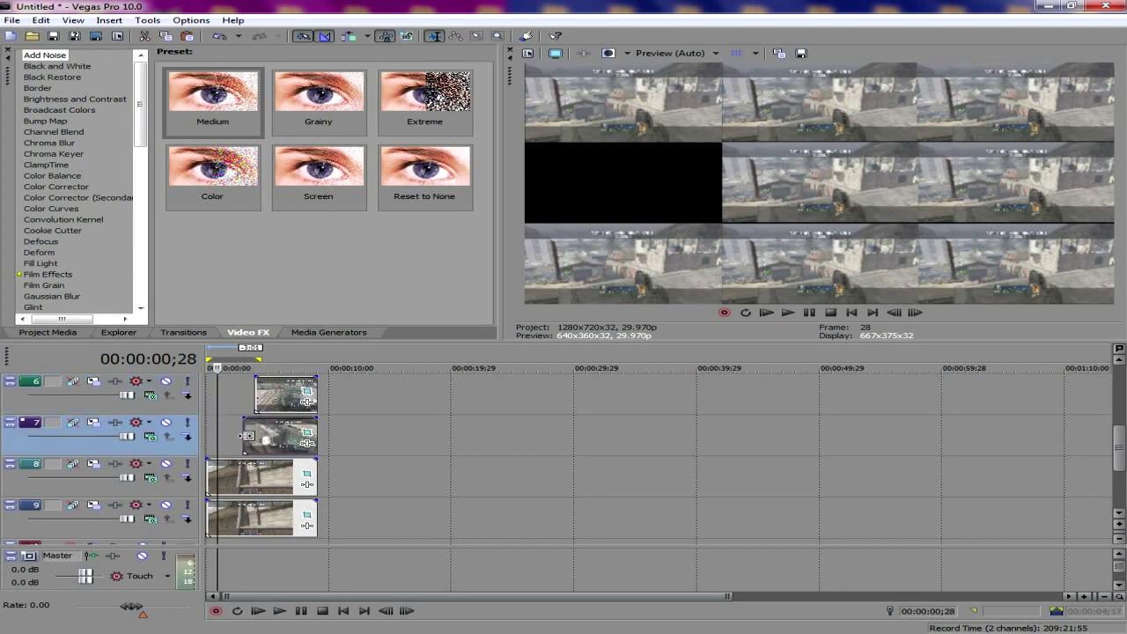
{"action": "key", "text": "Delete"}
{"action": "left_click", "coordinate": [206, 473]}
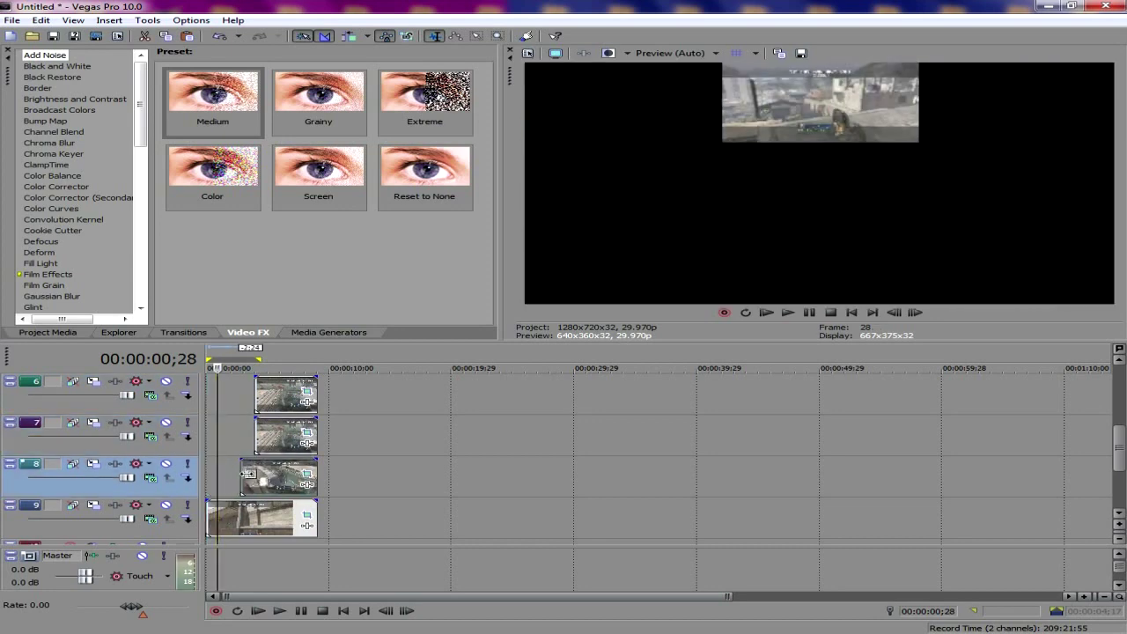
{"action": "key", "text": "Delete"}
{"action": "left_click_drag", "start_coordinate": [209, 508], "coordinate": [256, 509]}
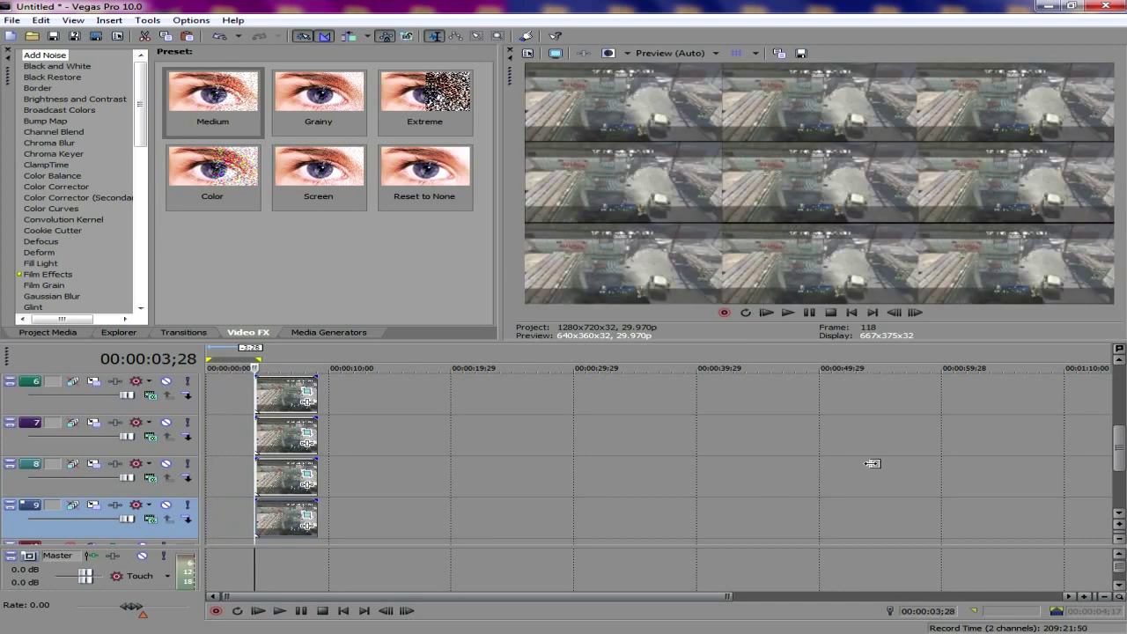
Step: Trim the starts of the clips on video tracks 5, 4 and 3 to 00:00:03;28
{"action": "left_click_drag", "start_coordinate": [1120, 451], "coordinate": [1120, 407]}
{"action": "left_click_drag", "start_coordinate": [210, 519], "coordinate": [256, 519]}
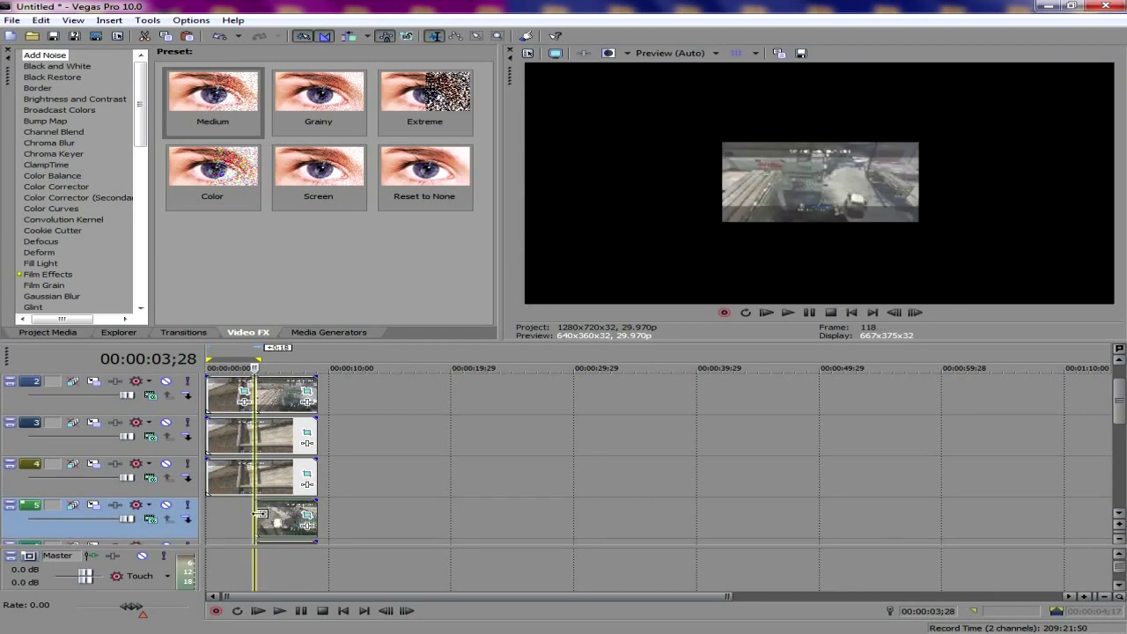
{"action": "left_click_drag", "start_coordinate": [208, 480], "coordinate": [256, 484]}
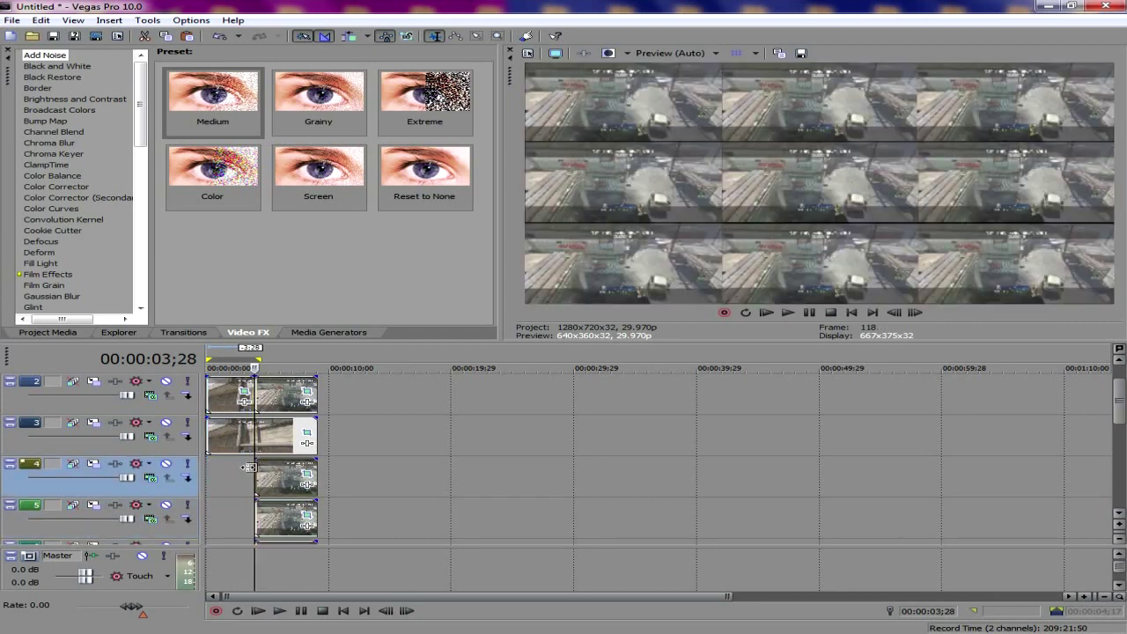
{"action": "left_click_drag", "start_coordinate": [209, 438], "coordinate": [256, 437]}
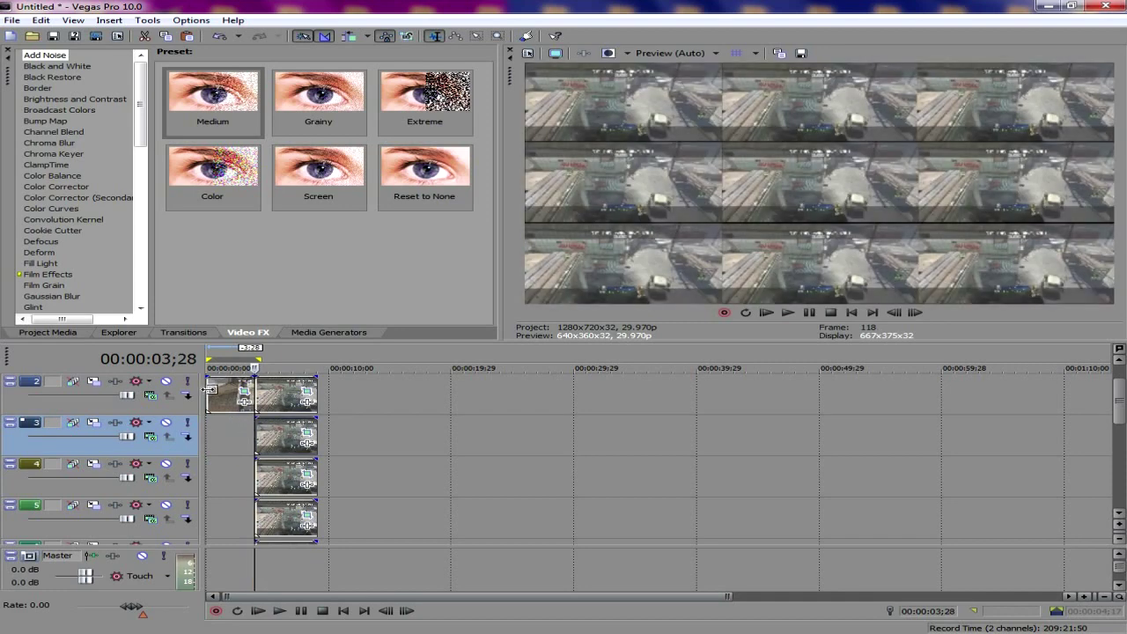
Step: Remove the portion before 00:00:03;28 from video track 2 and trim the start of the video track 1 clip to match
{"action": "left_click", "coordinate": [219, 389]}
{"action": "left_click_drag", "start_coordinate": [208, 389], "coordinate": [250, 389]}
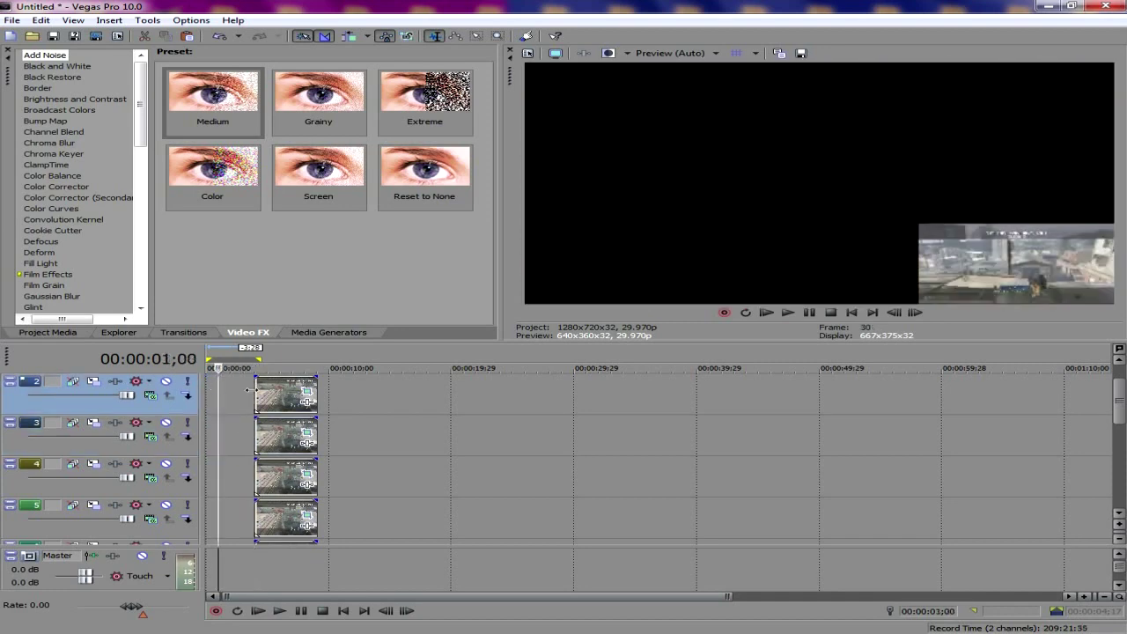
{"action": "left_click_drag", "start_coordinate": [1119, 394], "coordinate": [1119, 375]}
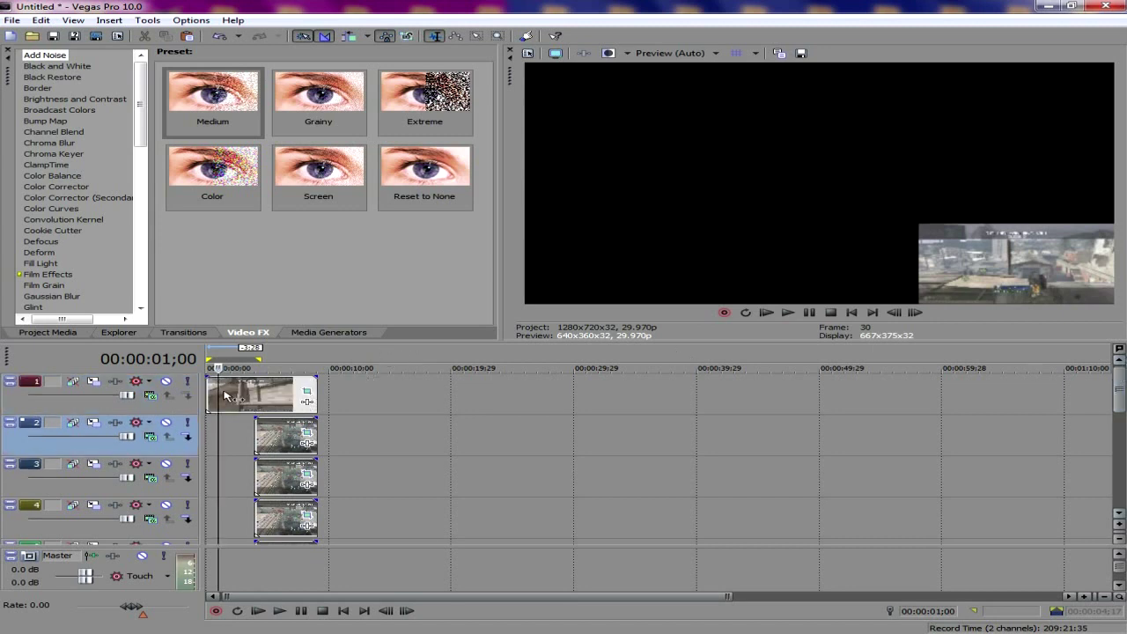
{"action": "left_click_drag", "start_coordinate": [226, 396], "coordinate": [253, 396]}
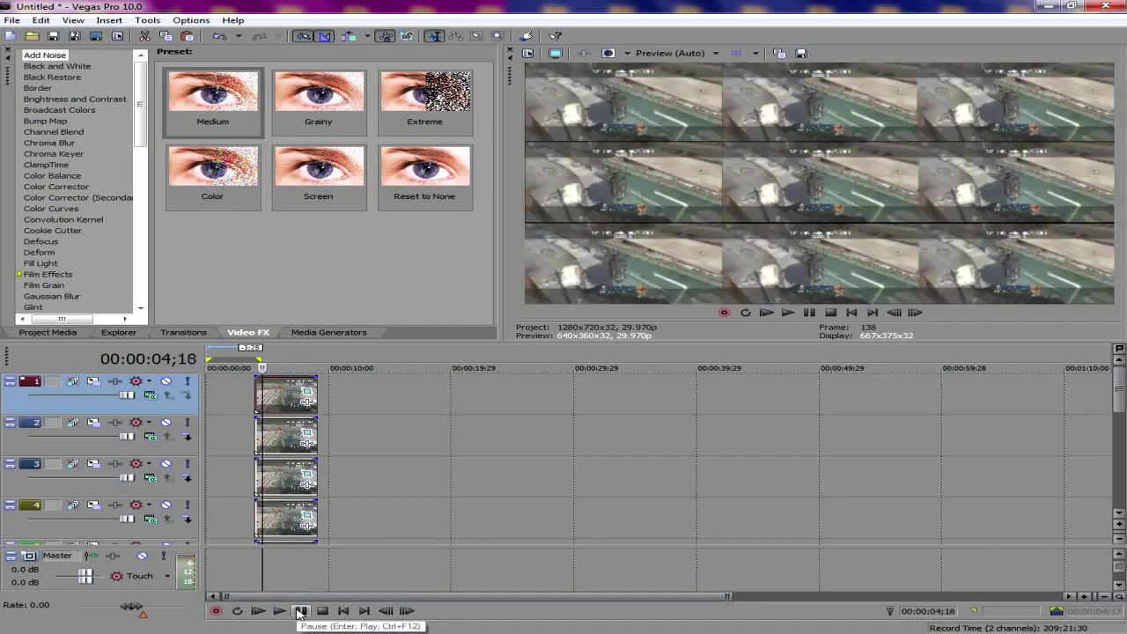
Step: Split the clip on video track 1 at 00:00:04;20 and play back the nine-tile grid
{"action": "key", "text": "Left"}
{"action": "key", "text": "Left"}
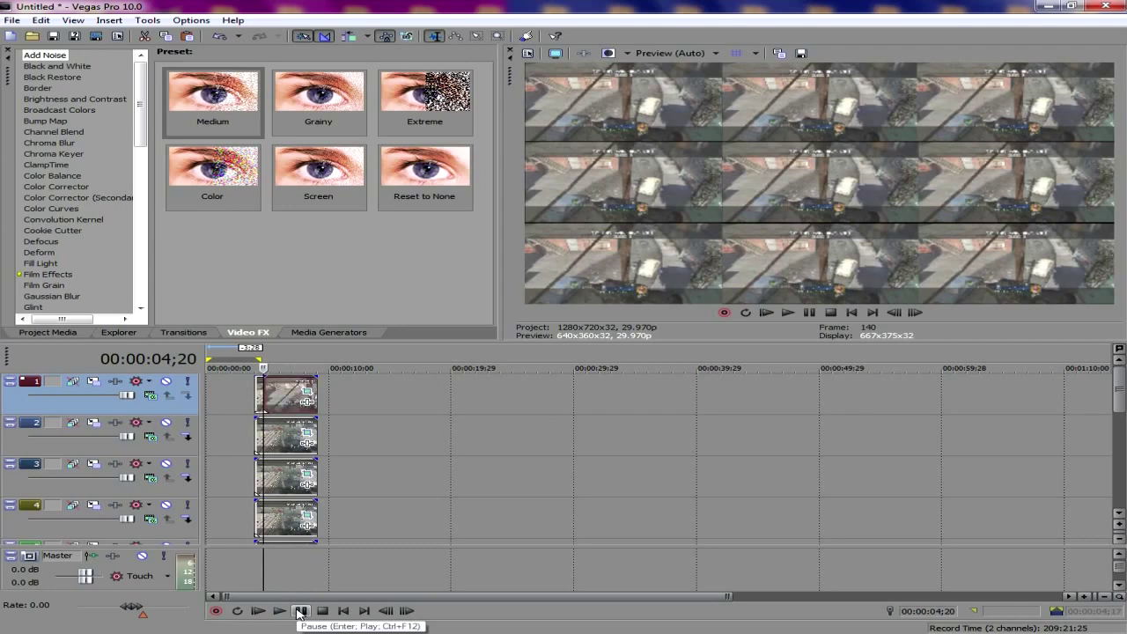
{"action": "left_click", "coordinate": [278, 402]}
{"action": "key", "text": "space"}
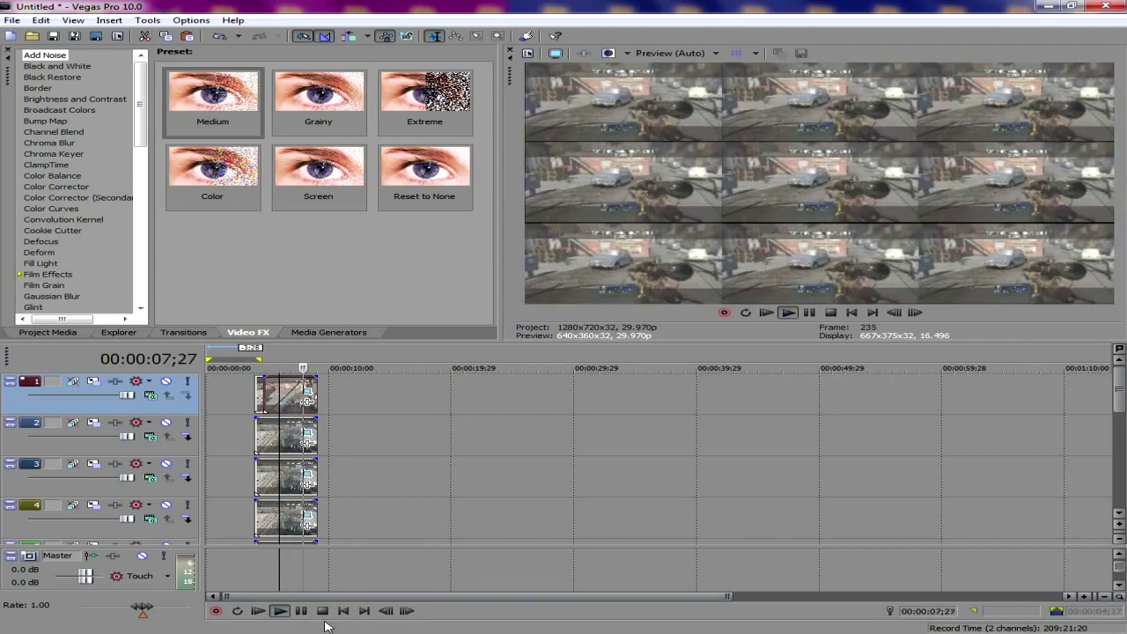
Step: Remove the portion after 00:00:04;20 from video track 1 and shorten the clips on tracks 2, 3 and 4 to match
{"action": "left_click", "coordinate": [322, 610]}
{"action": "key", "text": "Delete"}
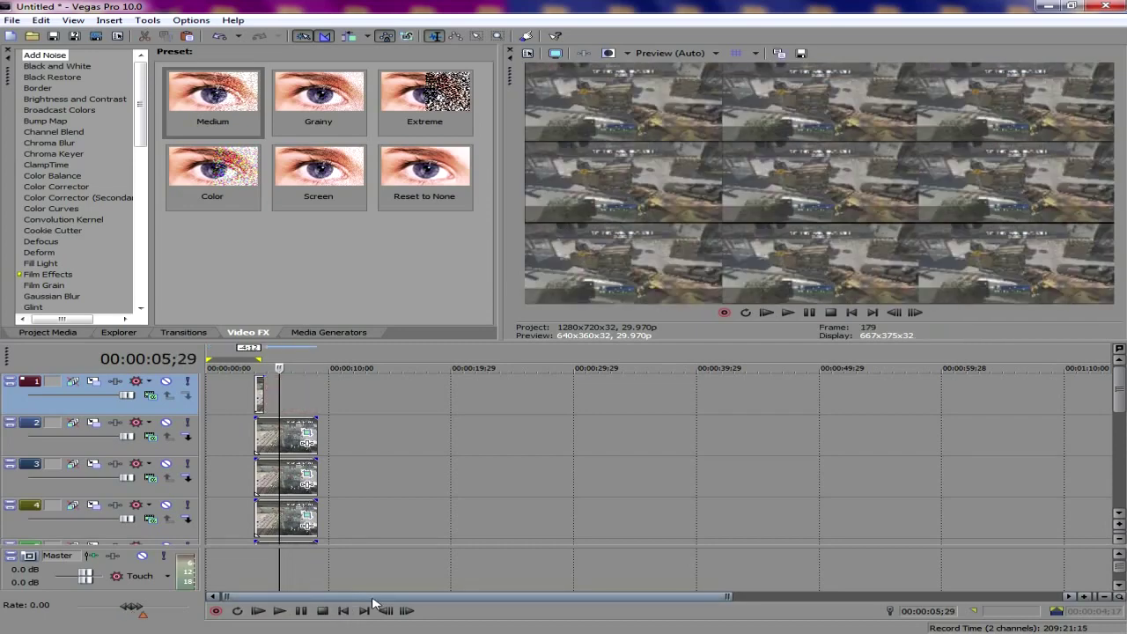
{"action": "left_click", "coordinate": [315, 429]}
{"action": "key", "text": "Delete"}
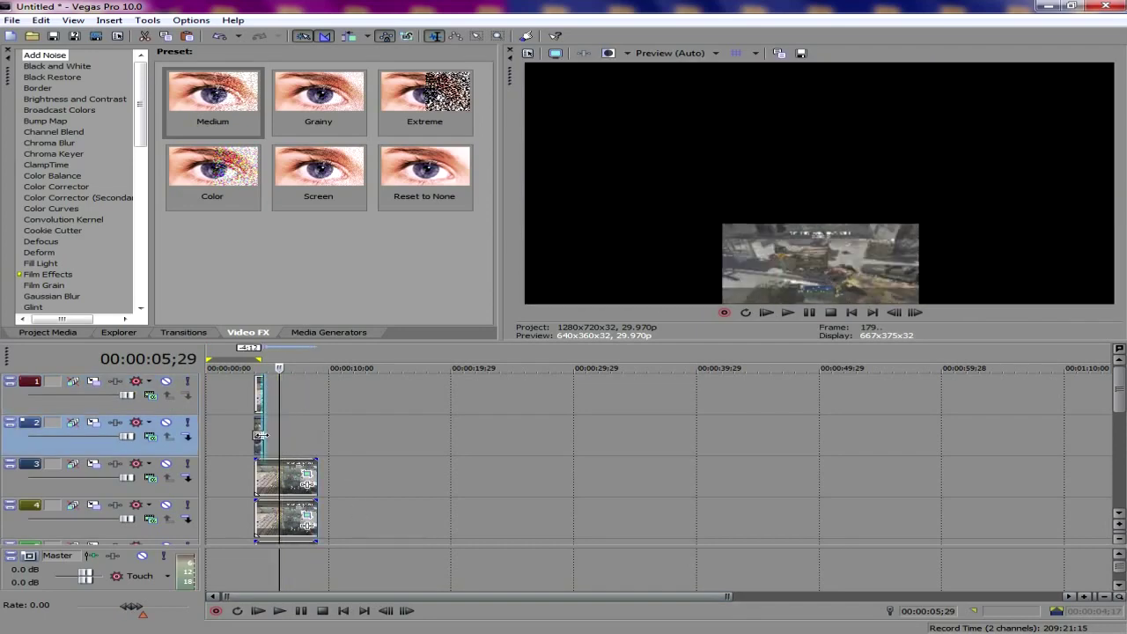
{"action": "left_click_drag", "start_coordinate": [313, 467], "coordinate": [265, 473]}
{"action": "left_click_drag", "start_coordinate": [316, 513], "coordinate": [264, 515]}
Step: Trim the ends of the clips on video tracks 5 through 9 to 00:00:04;20
{"action": "scroll", "coordinate": [282, 475], "scroll_direction": "down", "scroll_amount": 4}
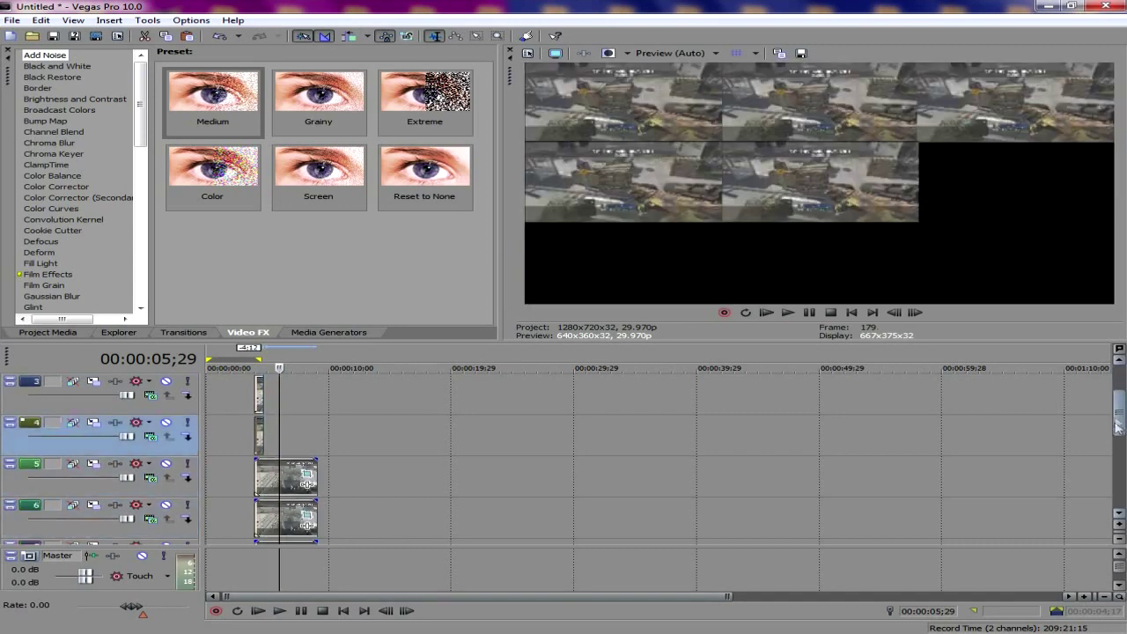
{"action": "left_click_drag", "start_coordinate": [316, 385], "coordinate": [262, 387]}
{"action": "left_click_drag", "start_coordinate": [315, 424], "coordinate": [262, 428]}
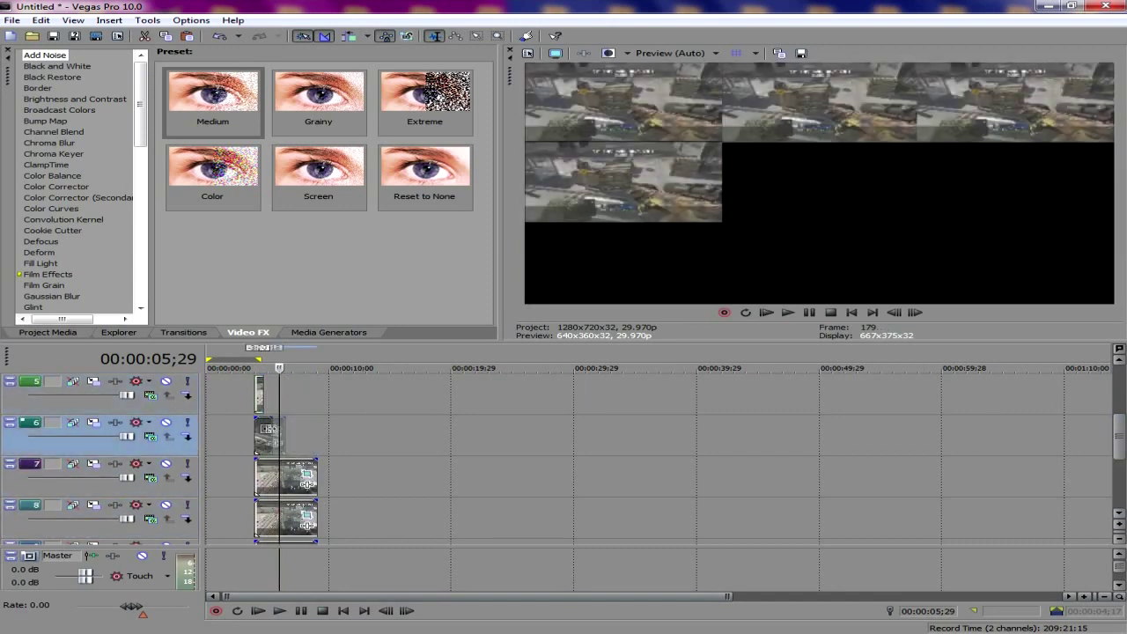
{"action": "left_click_drag", "start_coordinate": [315, 469], "coordinate": [260, 474]}
{"action": "left_click_drag", "start_coordinate": [315, 521], "coordinate": [261, 517]}
{"action": "scroll", "coordinate": [1120, 513], "scroll_direction": "down", "scroll_amount": 3}
{"action": "left_click_drag", "start_coordinate": [316, 433], "coordinate": [263, 428]}
Step: Bring back the footage before 00:00:03;28 on video track 9 and extend its following clip to about 00:00:09;02
{"action": "left_click", "coordinate": [257, 403]}
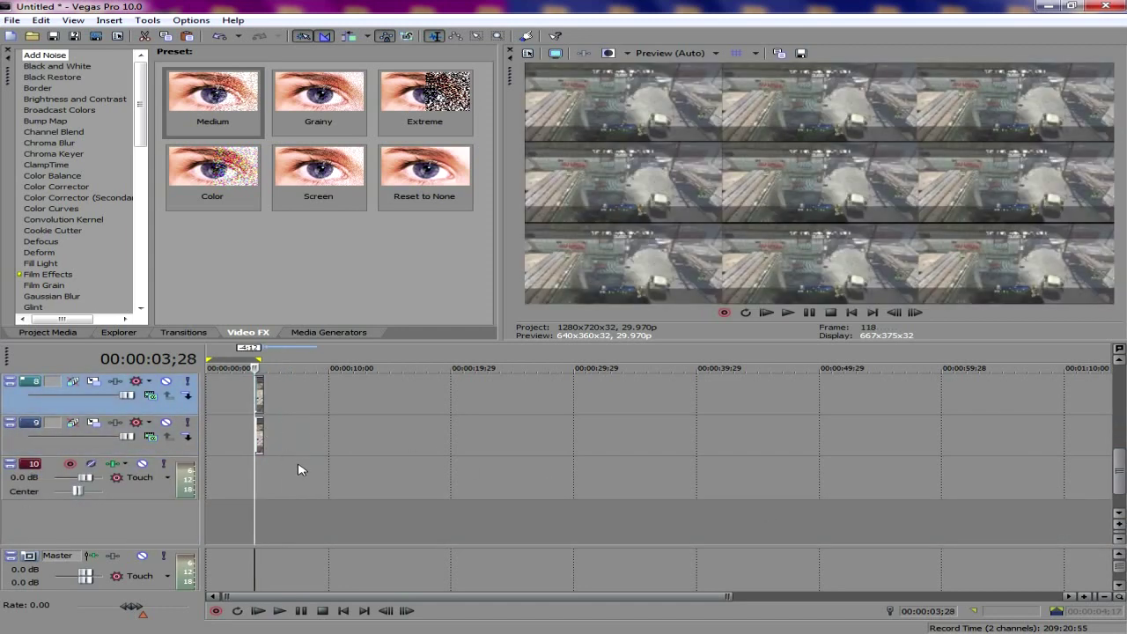
{"action": "left_click", "coordinate": [255, 433]}
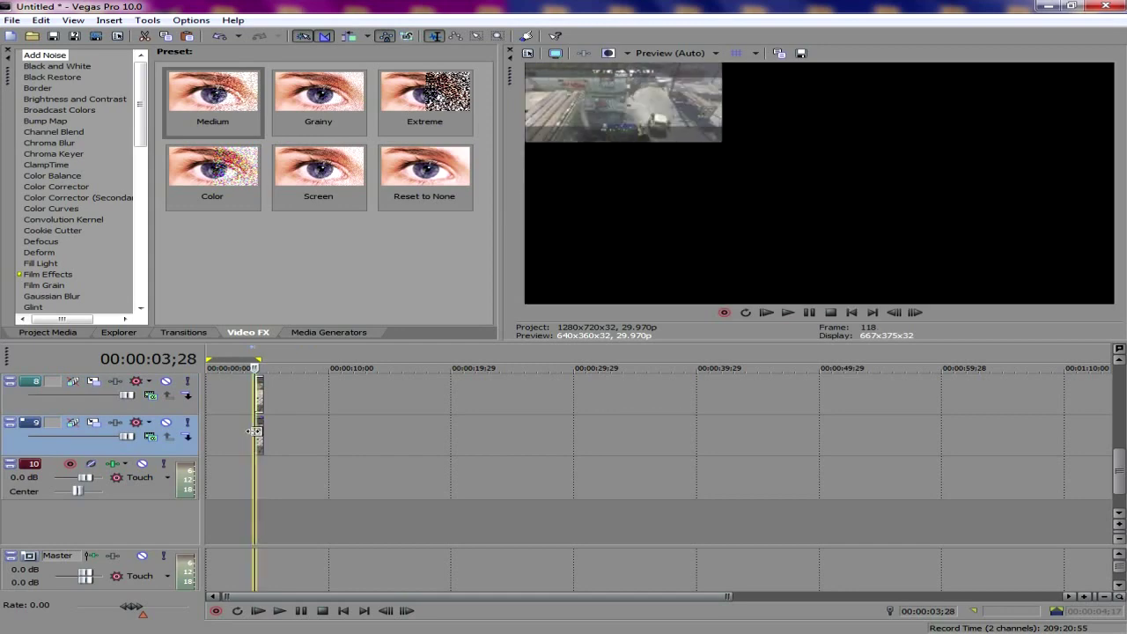
{"action": "left_click_drag", "start_coordinate": [253, 431], "coordinate": [174, 432]}
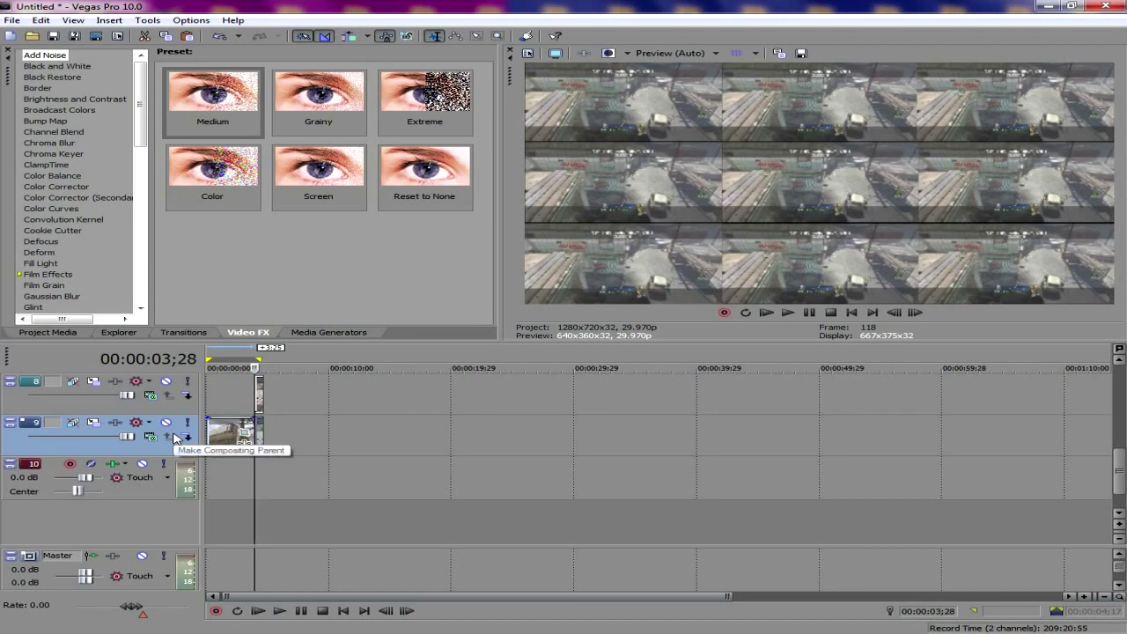
{"action": "left_click_drag", "start_coordinate": [263, 432], "coordinate": [263, 431]}
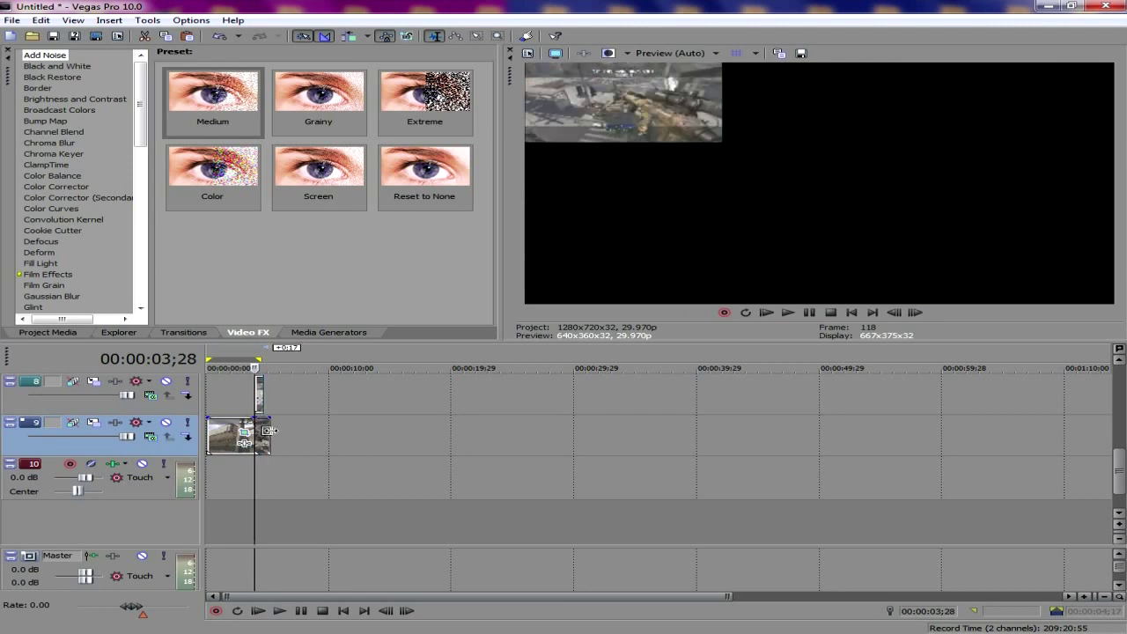
{"action": "left_click", "coordinate": [268, 433]}
{"action": "left_click", "coordinate": [263, 435]}
{"action": "left_click_drag", "start_coordinate": [267, 432], "coordinate": [317, 441]}
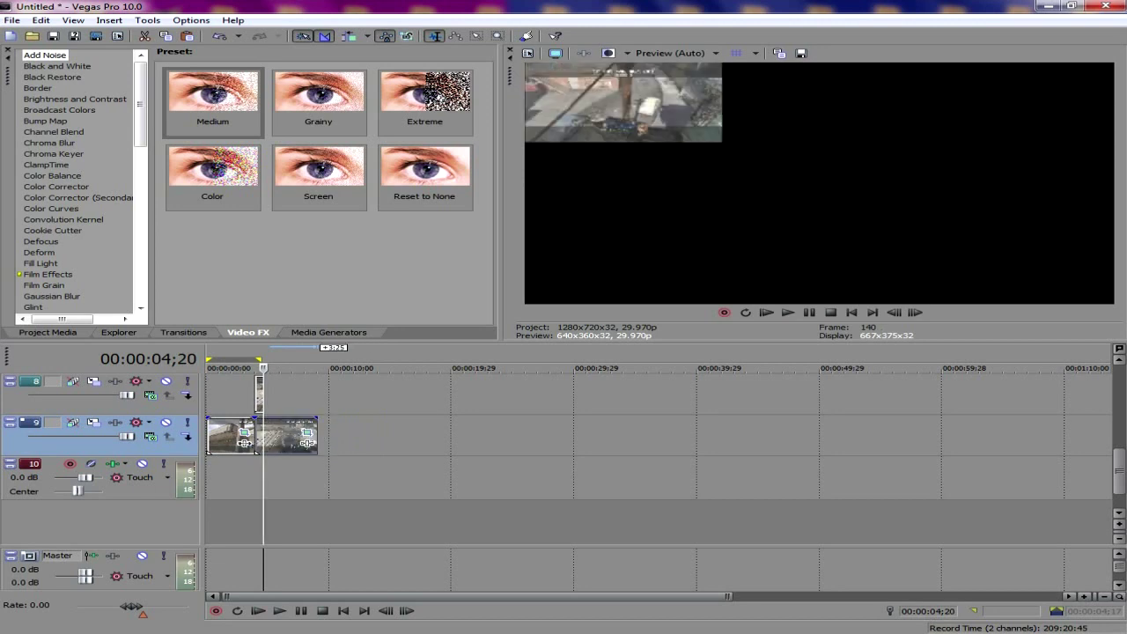
Step: Add an empty video track 11 and paste a copy of the extended second clip onto it at 00:00:03;28
{"action": "right_click", "coordinate": [271, 445]}
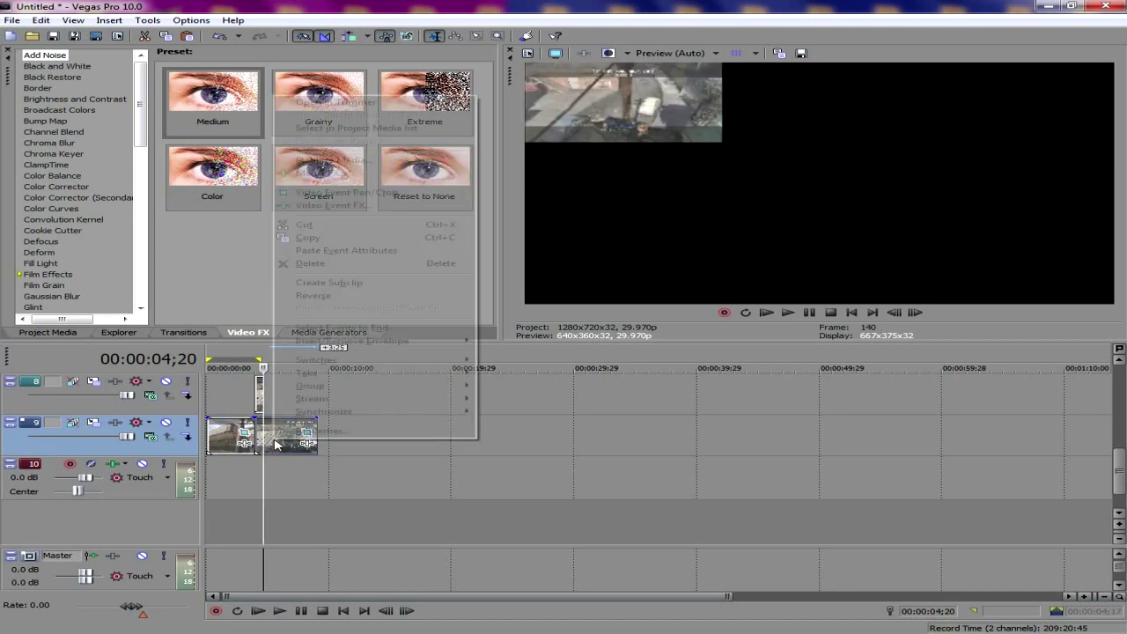
{"action": "left_click", "coordinate": [330, 236]}
{"action": "left_click_drag", "start_coordinate": [293, 440], "coordinate": [287, 484]}
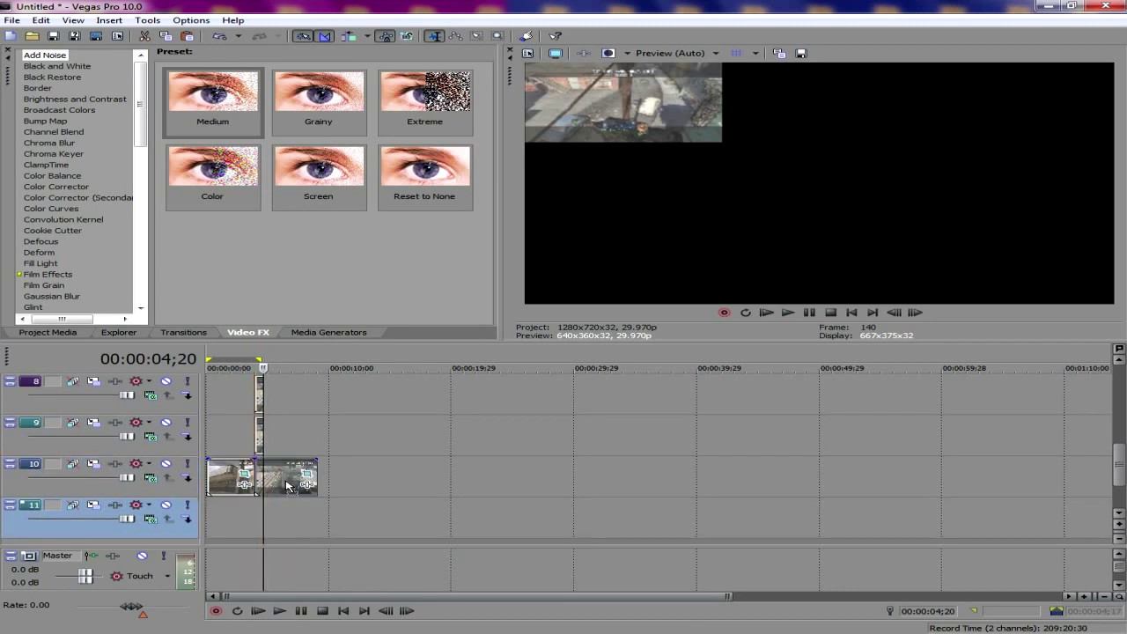
{"action": "left_click", "coordinate": [255, 518]}
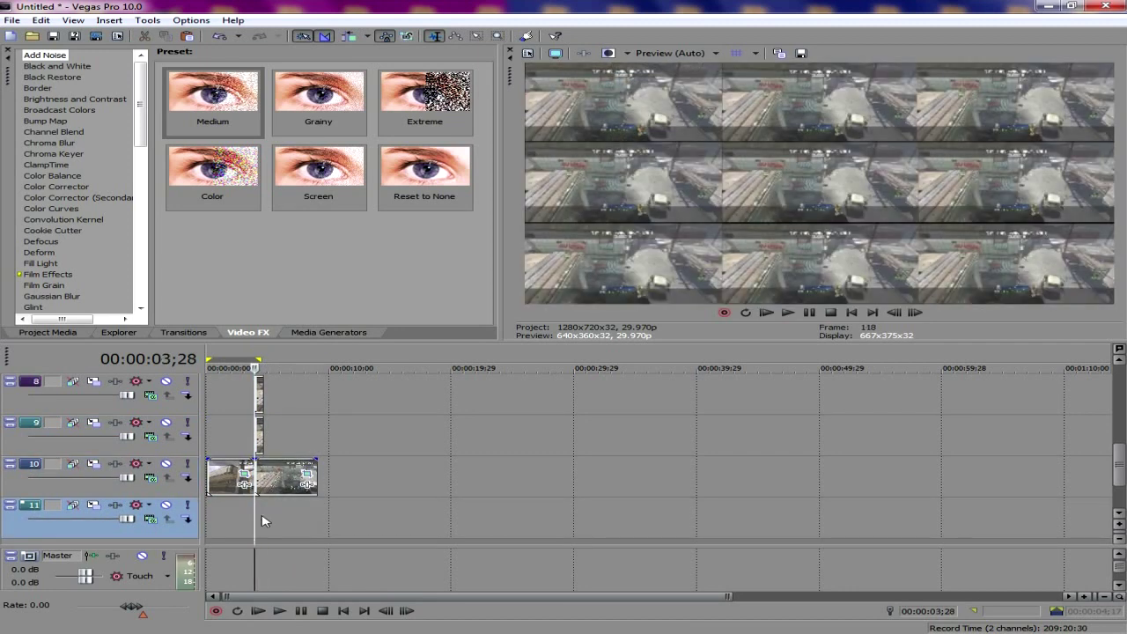
{"action": "right_click", "coordinate": [257, 518]}
{"action": "left_click", "coordinate": [295, 376]}
Step: Copy the opening clip from video track 10 and paste it at the start of video track 11
{"action": "left_click", "coordinate": [231, 490]}
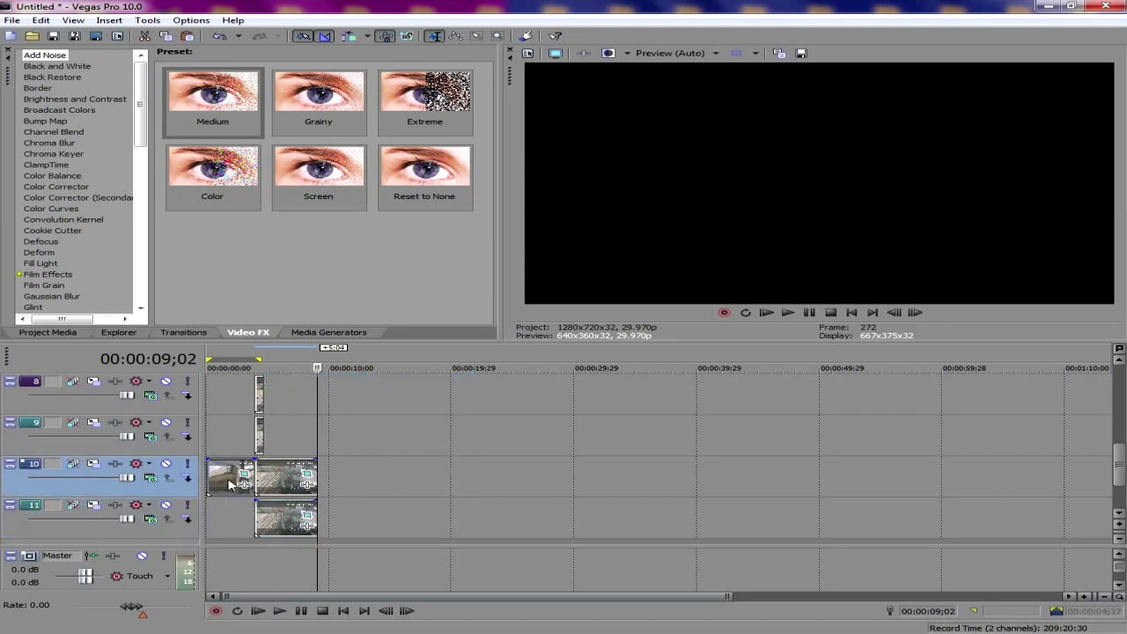
{"action": "right_click", "coordinate": [231, 489]}
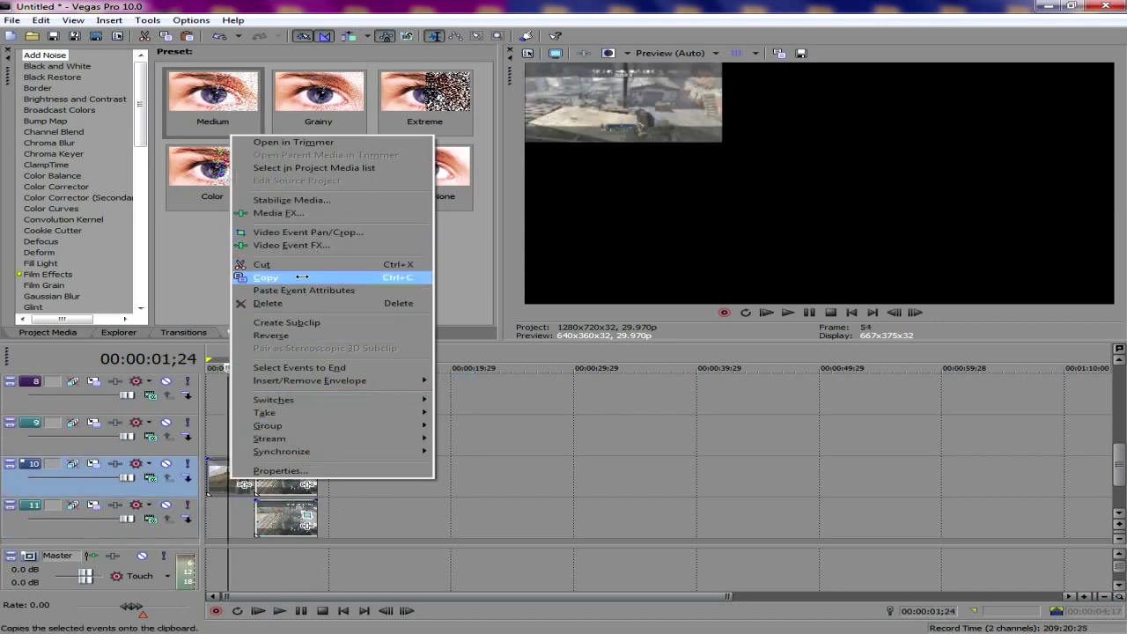
{"action": "left_click", "coordinate": [273, 278]}
{"action": "left_click", "coordinate": [209, 509]}
{"action": "right_click", "coordinate": [211, 509]}
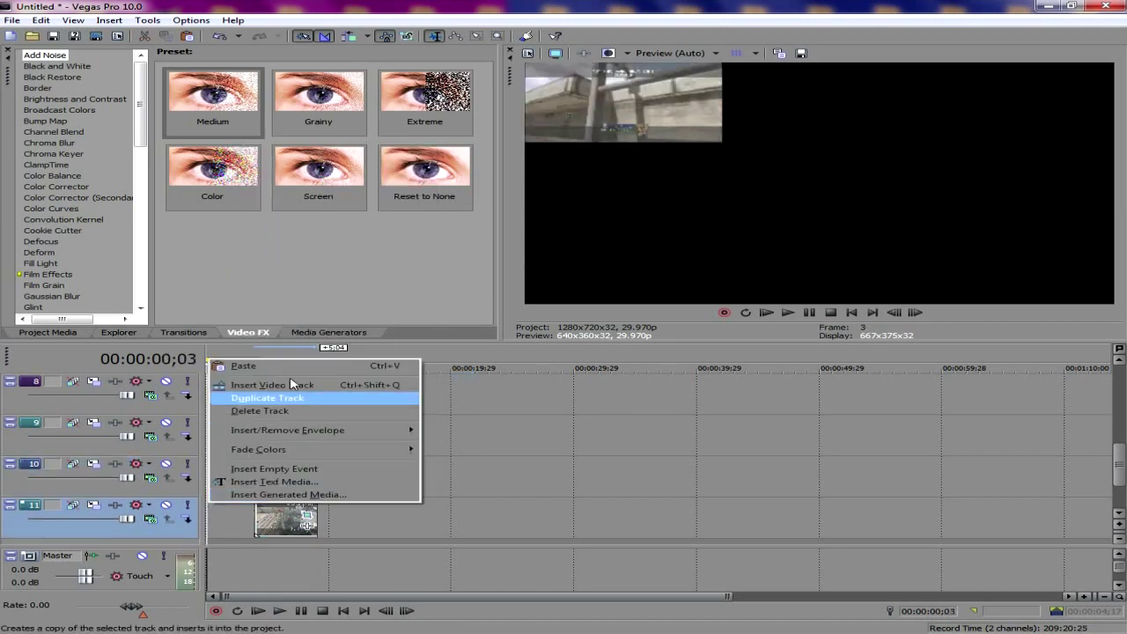
{"action": "left_click", "coordinate": [290, 371]}
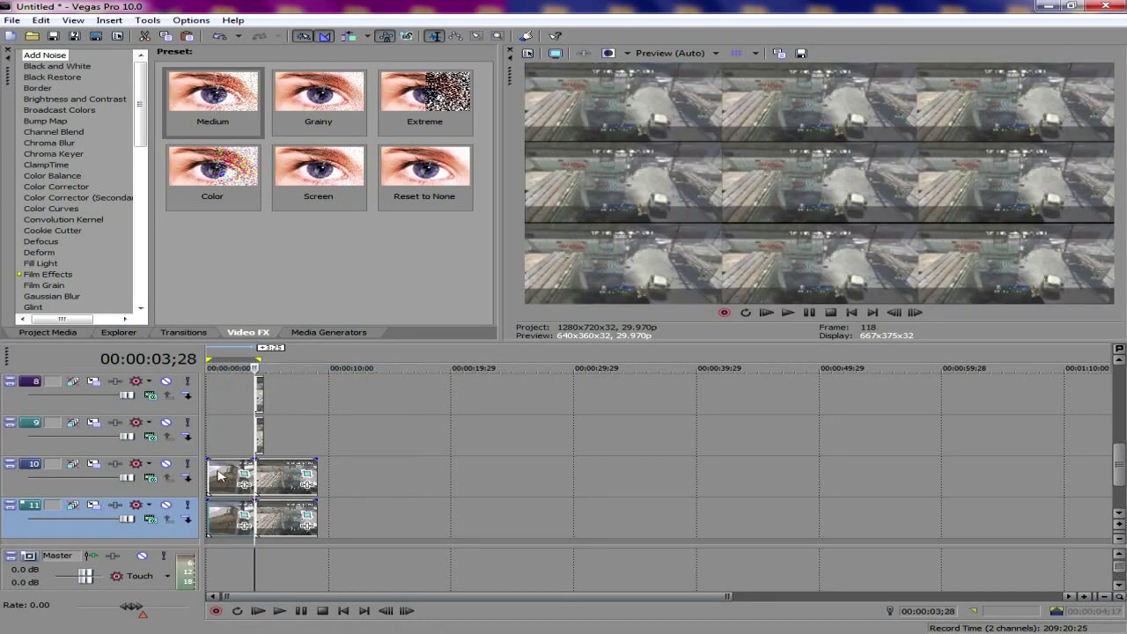
Step: Delete the opening clip from video track 10, trim its remaining clip to end at 00:00:04;20, and briefly play from the start
{"action": "left_click", "coordinate": [211, 477]}
{"action": "key", "text": "Delete"}
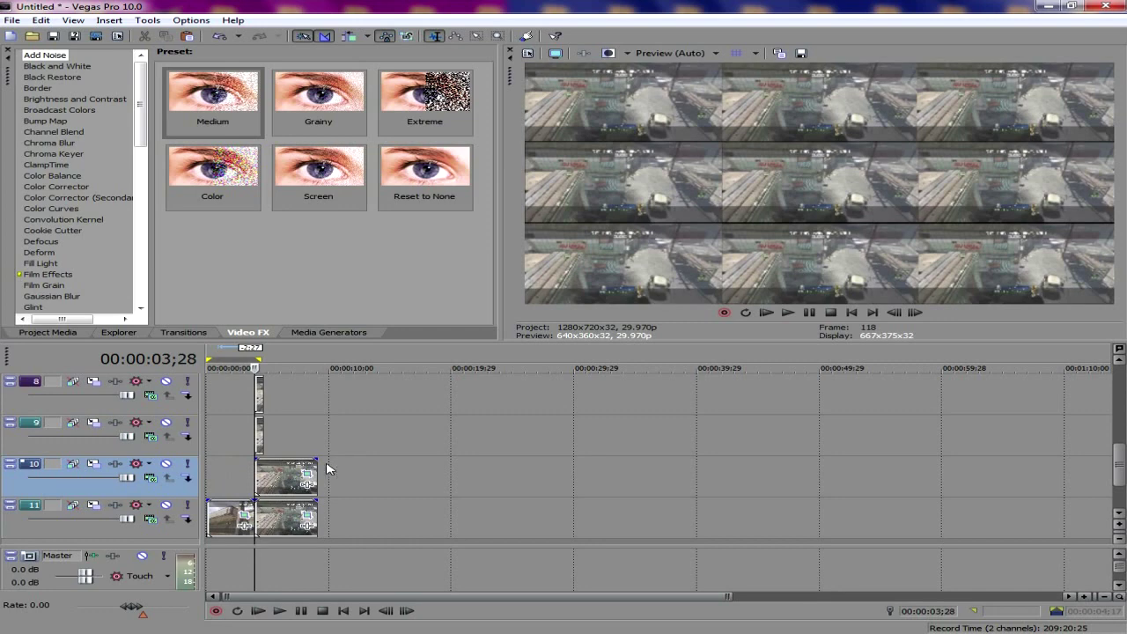
{"action": "left_click_drag", "start_coordinate": [313, 464], "coordinate": [260, 481]}
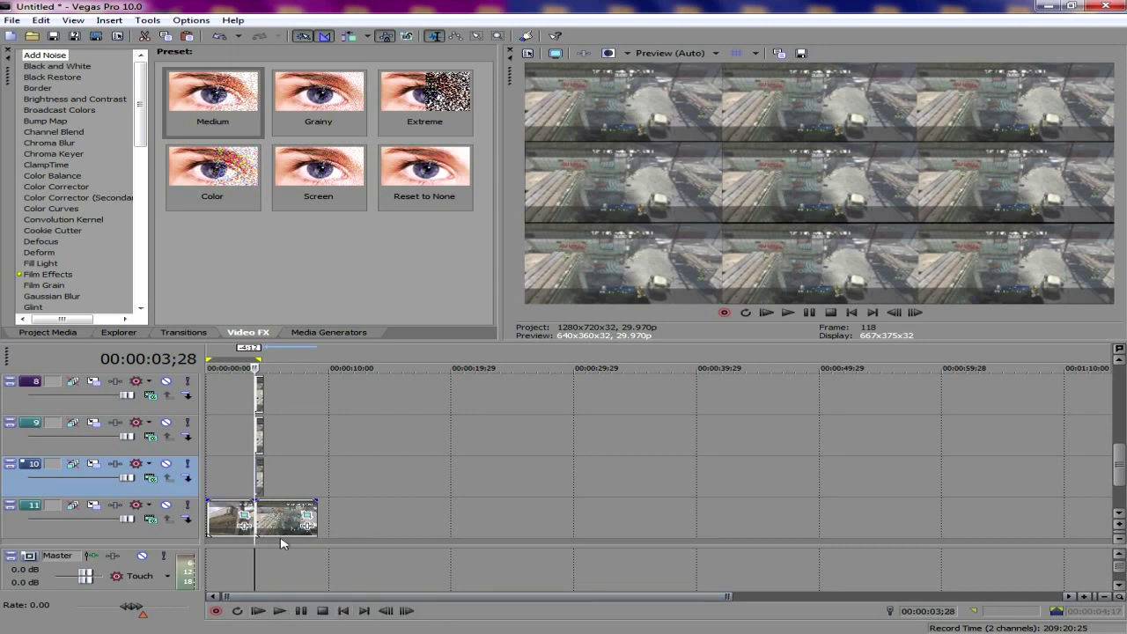
{"action": "left_click", "coordinate": [344, 610]}
{"action": "left_click", "coordinate": [279, 610]}
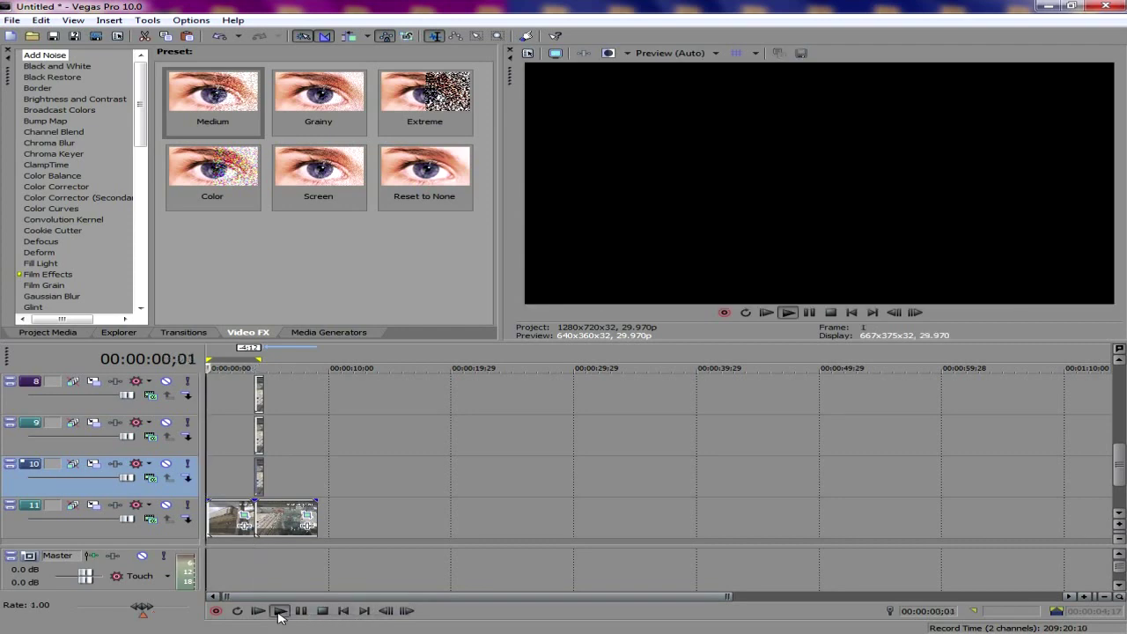
{"action": "key", "text": "space"}
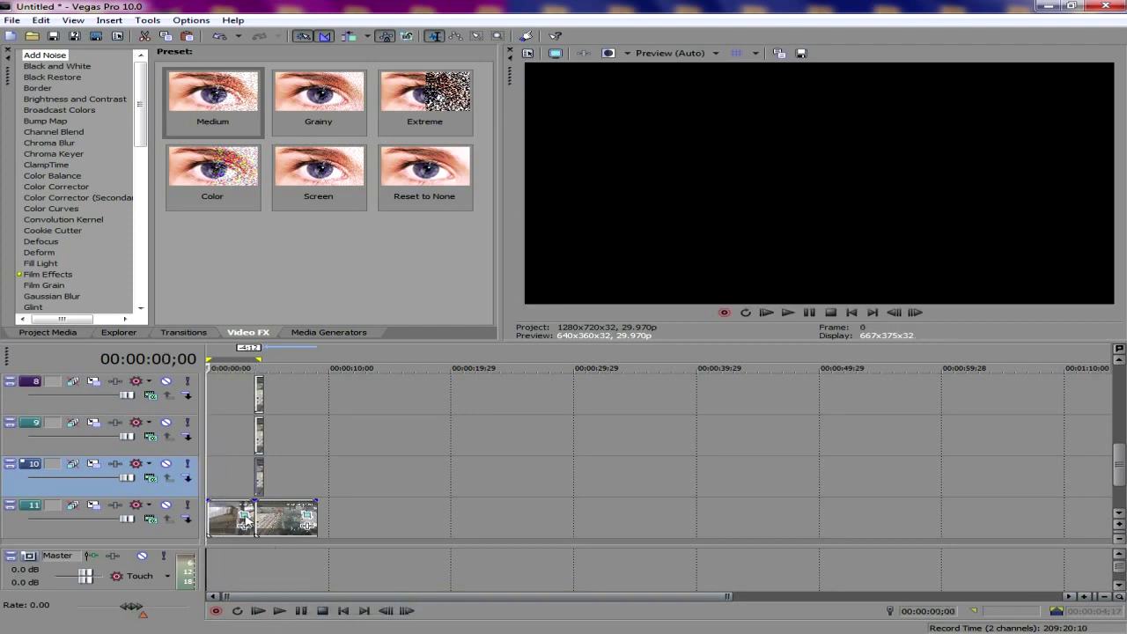
Step: Apply the (Default) Event Pan/Crop preset to the opening clip on video track 11
{"action": "left_click", "coordinate": [245, 524]}
{"action": "left_click", "coordinate": [832, 234]}
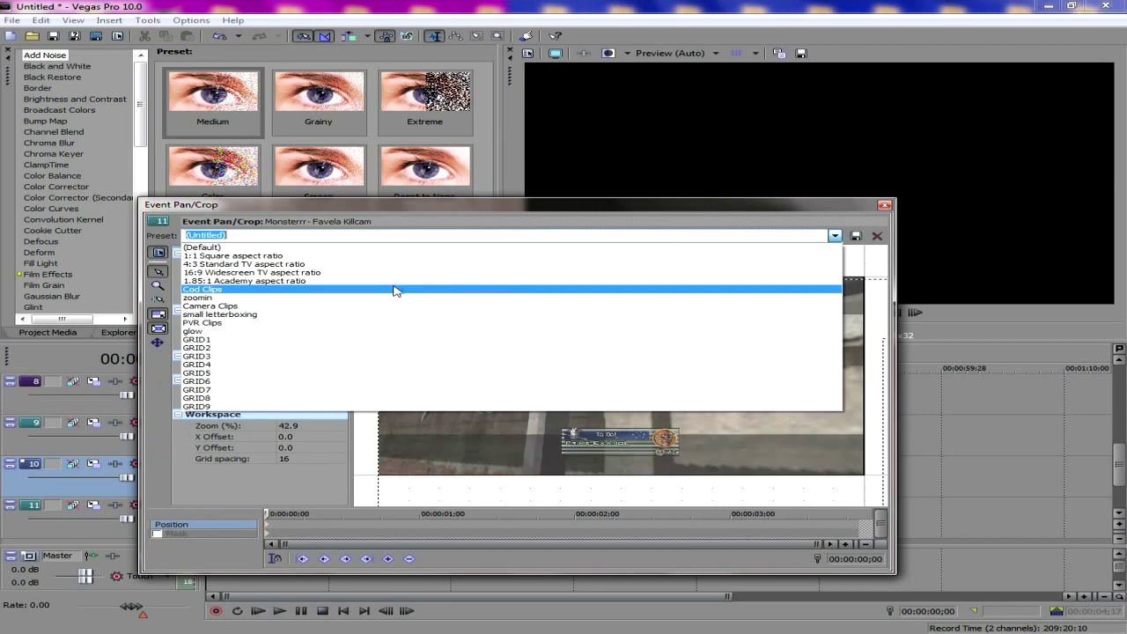
{"action": "left_click", "coordinate": [315, 251]}
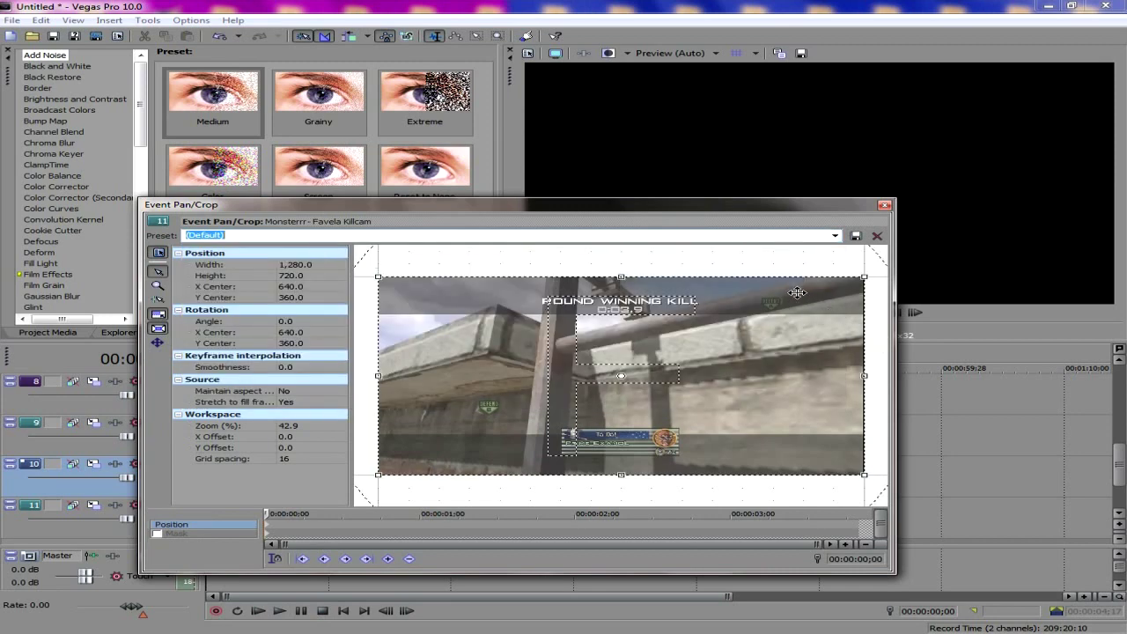
{"action": "left_click", "coordinate": [885, 204]}
Step: Reset the second clip on video track 11 to full frame with the (Default) Event Pan/Crop preset
{"action": "right_click", "coordinate": [289, 516]}
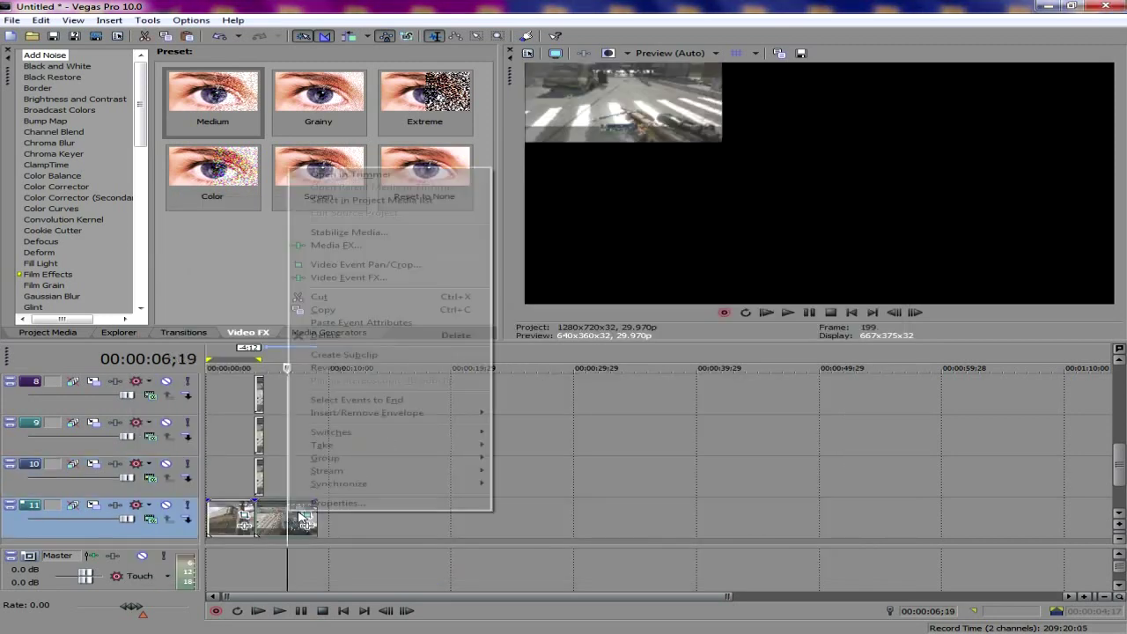
{"action": "left_click", "coordinate": [366, 264]}
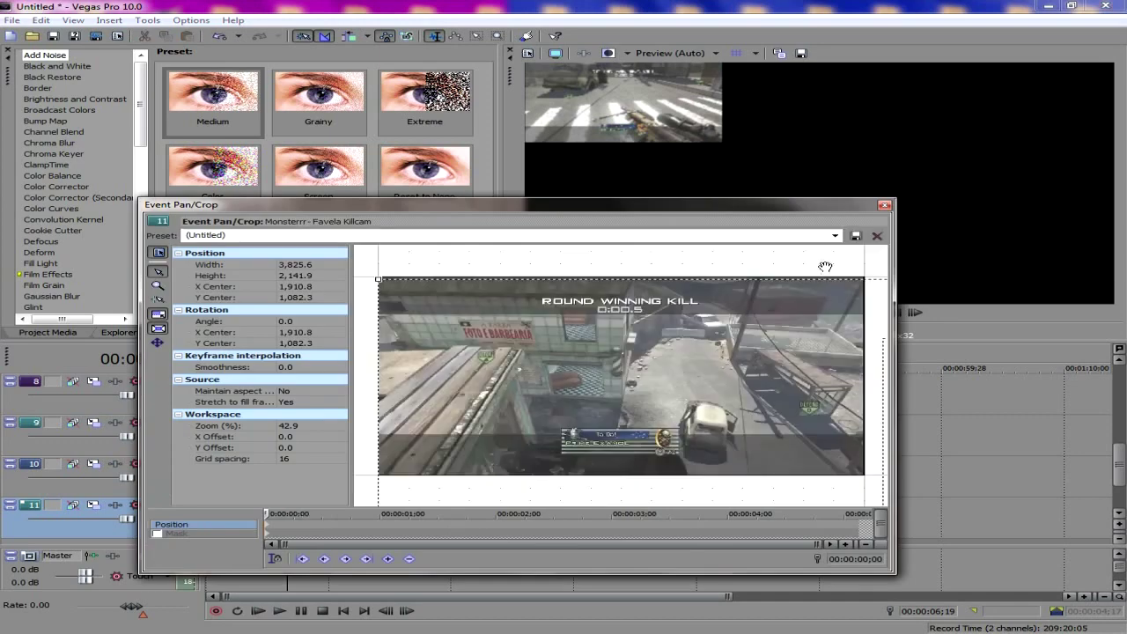
{"action": "left_click", "coordinate": [835, 236]}
{"action": "left_click", "coordinate": [410, 241]}
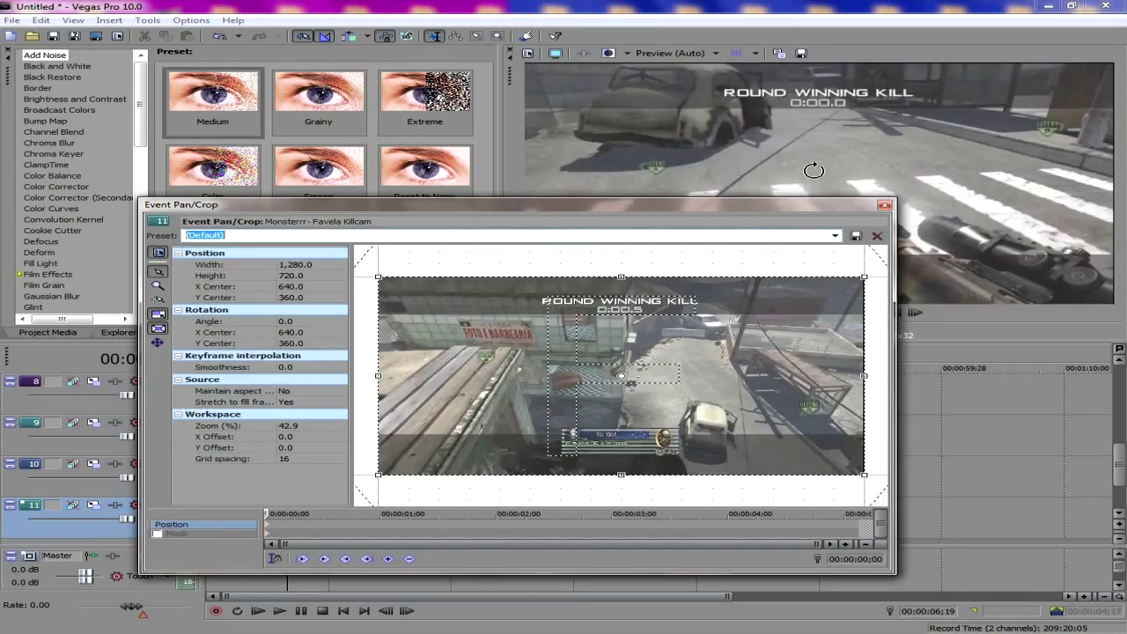
{"action": "left_click", "coordinate": [884, 205]}
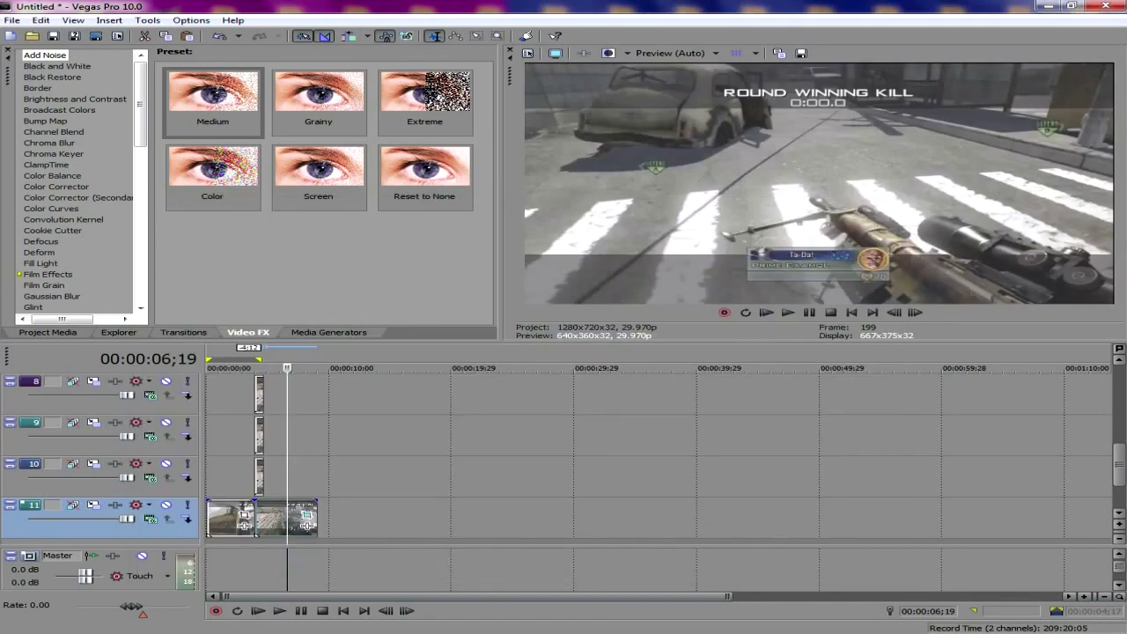
Step: Play back the timeline from the beginning to check the transition between the full-frame footage and the grid
{"action": "left_click", "coordinate": [343, 611]}
{"action": "left_click", "coordinate": [280, 611]}
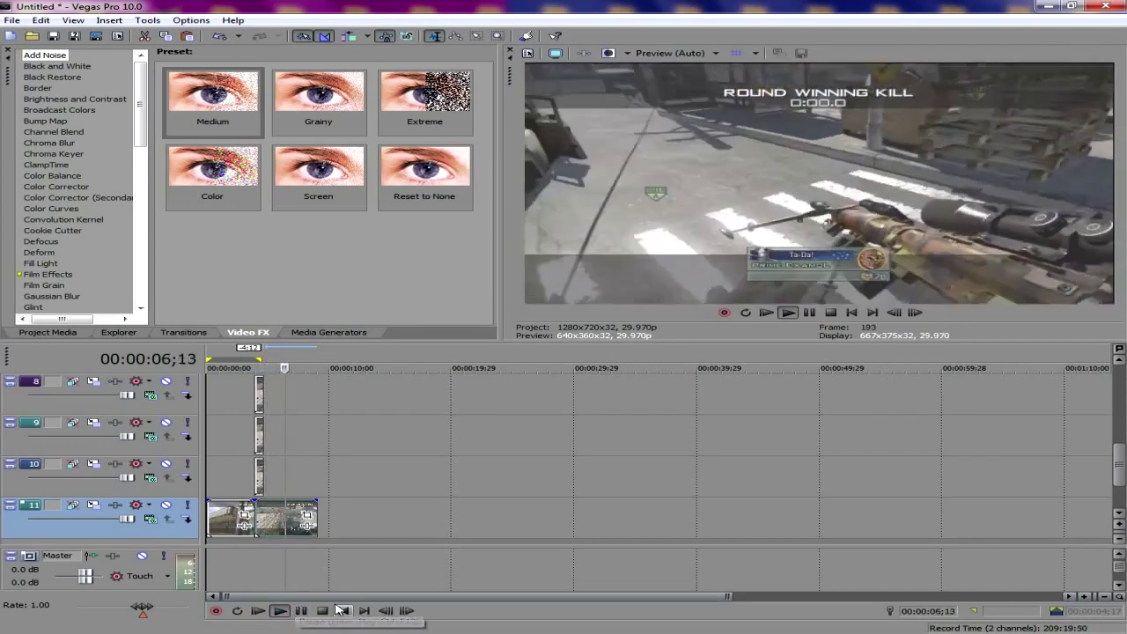
{"action": "left_click", "coordinate": [340, 610]}
Step: Set the loop region around the nine-tile grid, from 00:00:03;28 to 00:00:04;20
{"action": "left_click", "coordinate": [262, 527]}
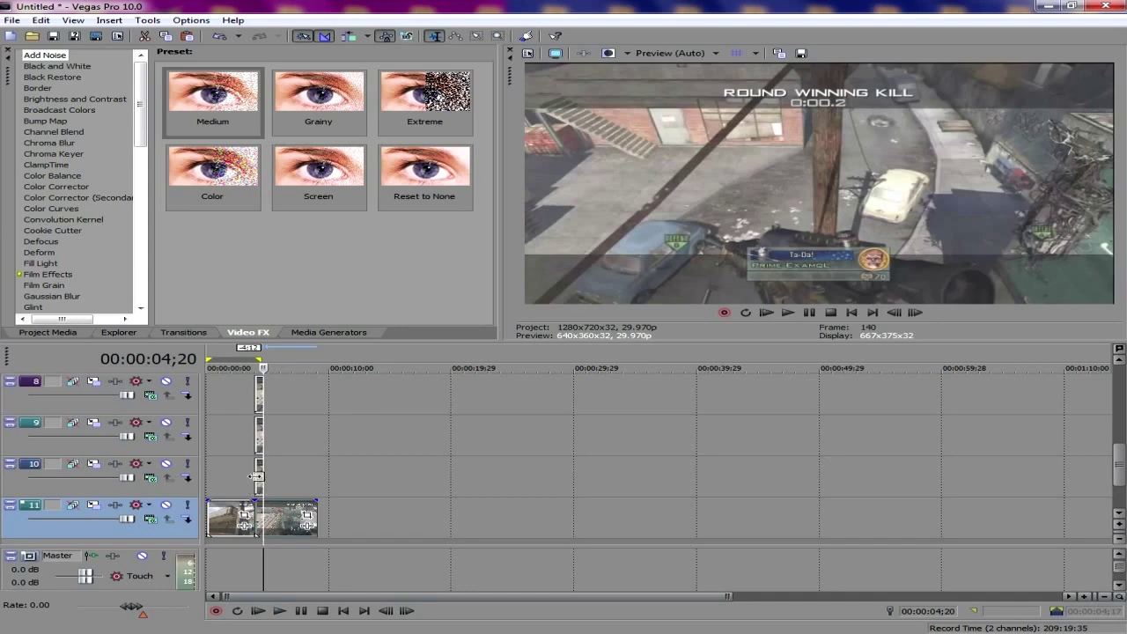
{"action": "left_click", "coordinate": [255, 477]}
{"action": "left_click", "coordinate": [250, 365]}
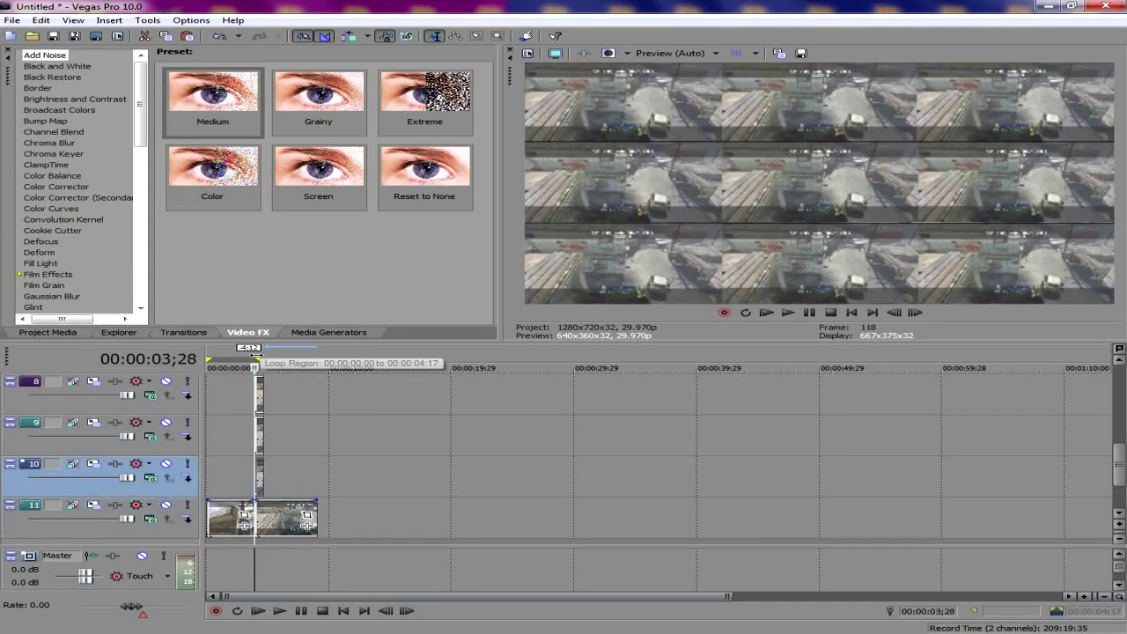
{"action": "left_click_drag", "start_coordinate": [255, 352], "coordinate": [266, 351]}
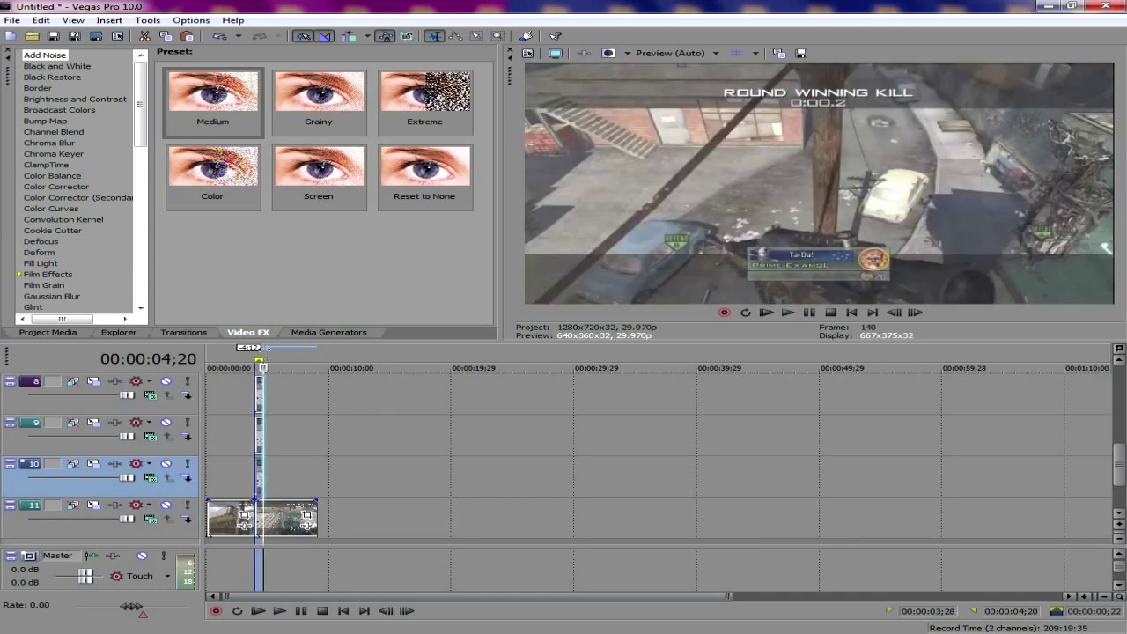
Step: Move the second clip on video track 11 about 1;05 later, leaving the section beneath the grid tiles empty
{"action": "scroll", "coordinate": [338, 461], "scroll_direction": "up", "scroll_amount": 6}
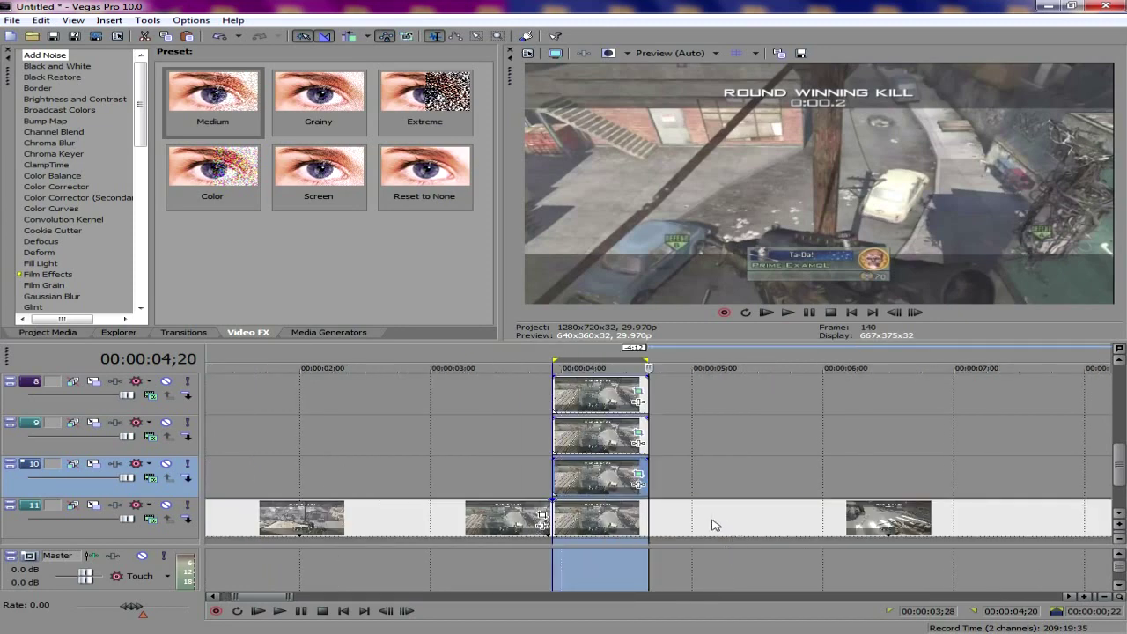
{"action": "left_click", "coordinate": [662, 521]}
{"action": "key", "text": "Delete"}
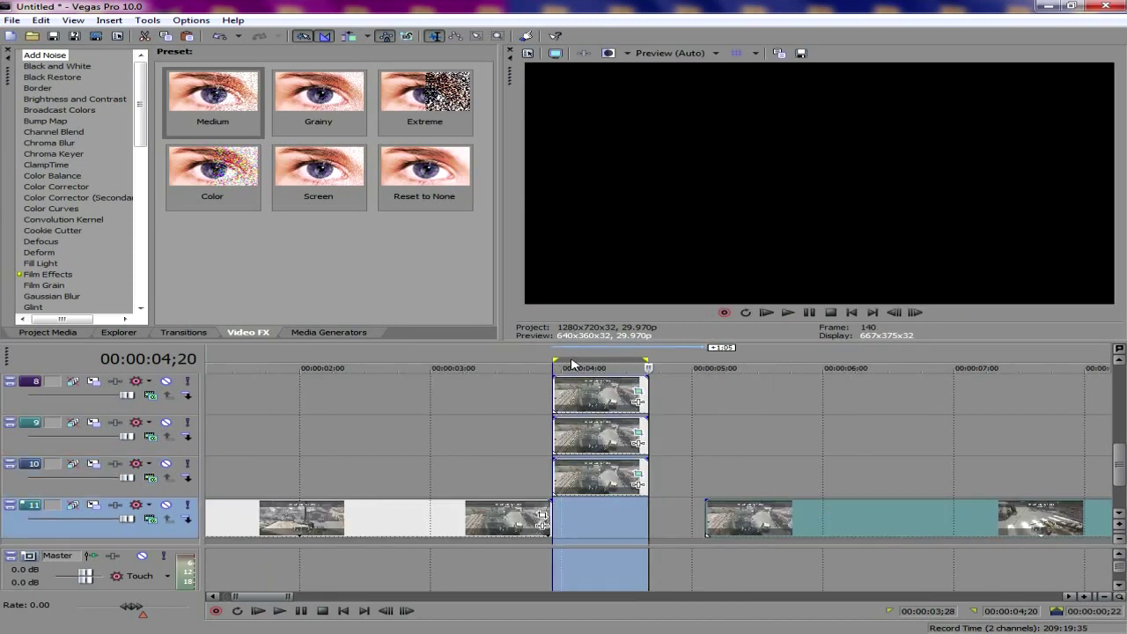
Step: Render only the loop region to the Desktop as MainConcept AVC/AAC (*.mp4) using the HD YouTube 60fps template
{"action": "left_click", "coordinate": [12, 20]}
{"action": "key", "text": "Escape"}
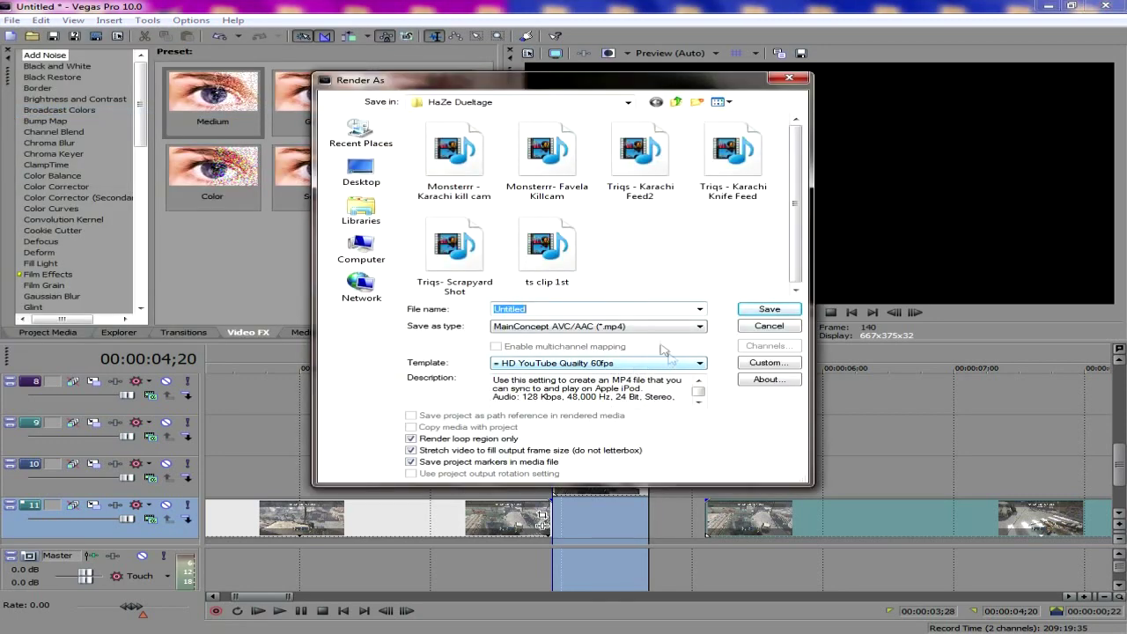
{"action": "left_click", "coordinate": [361, 172]}
{"action": "left_click", "coordinate": [770, 309]}
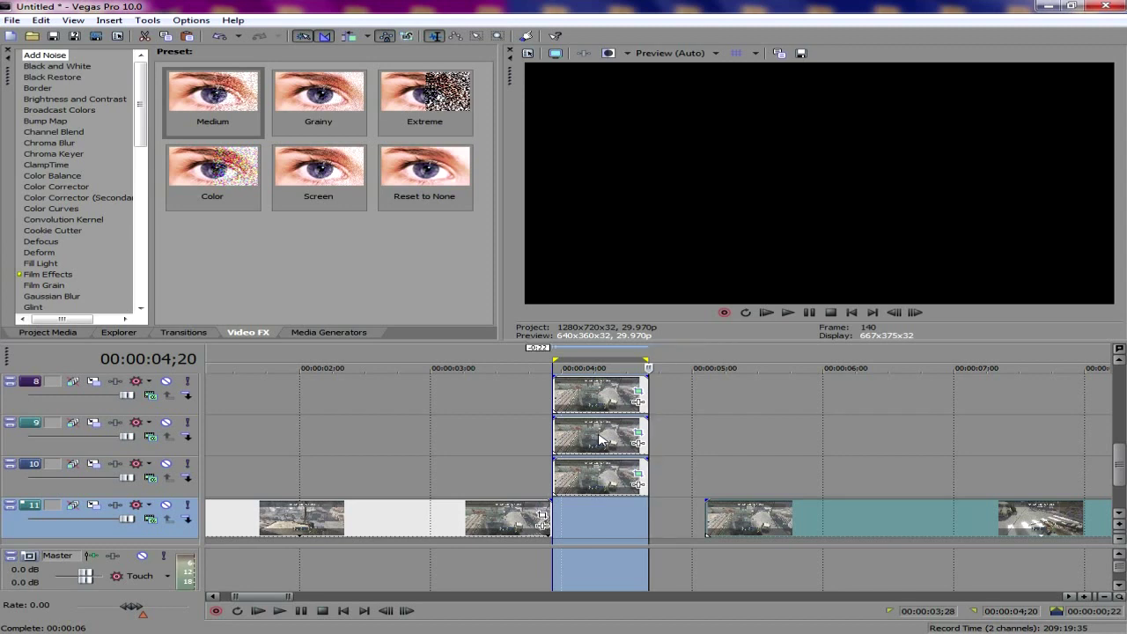
Step: Delete the grid tile clips from video tracks 10, 9 and 8
{"action": "left_click_drag", "start_coordinate": [562, 357], "coordinate": [604, 376]}
{"action": "left_click", "coordinate": [602, 399]}
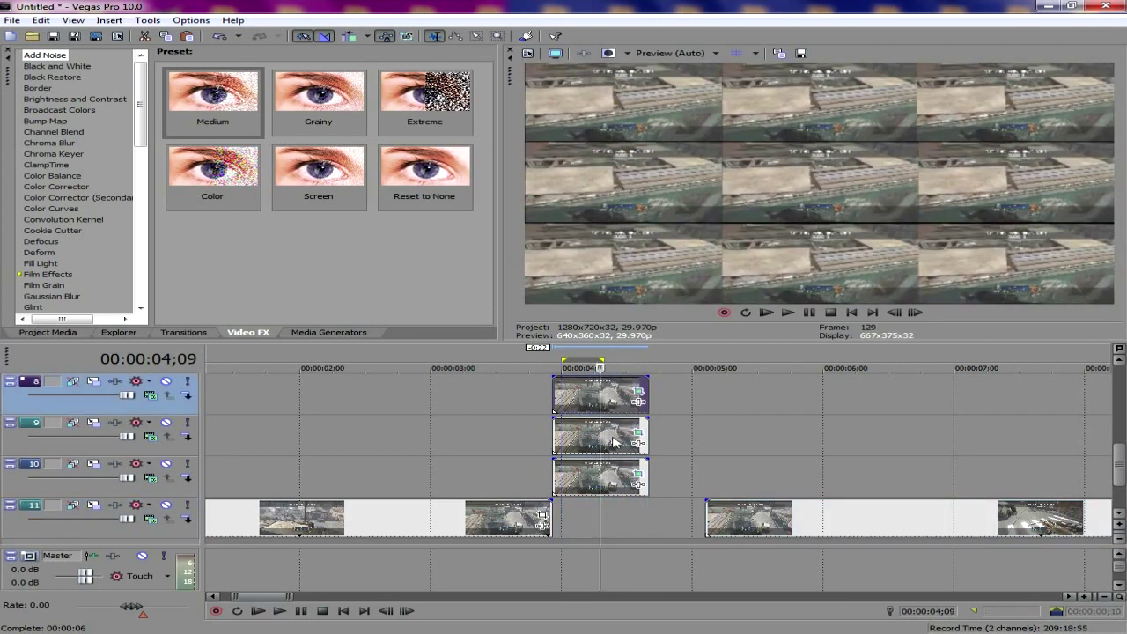
{"action": "left_click", "coordinate": [615, 433]}
{"action": "left_click", "coordinate": [610, 480]}
{"action": "key", "text": "Delete"}
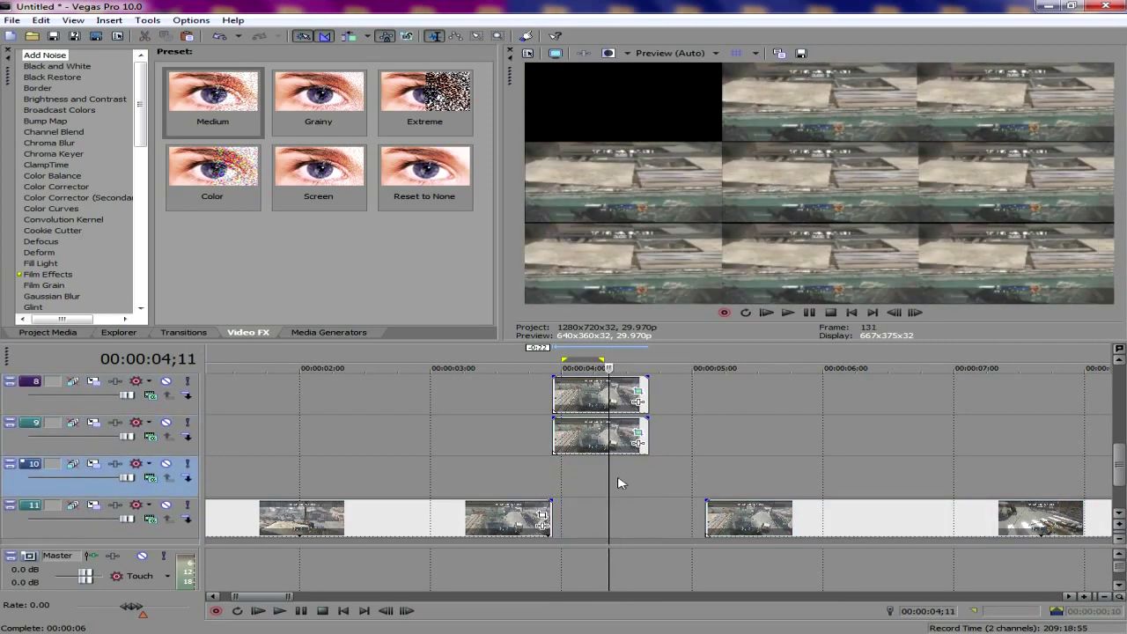
{"action": "left_click", "coordinate": [584, 434]}
{"action": "key", "text": "Delete"}
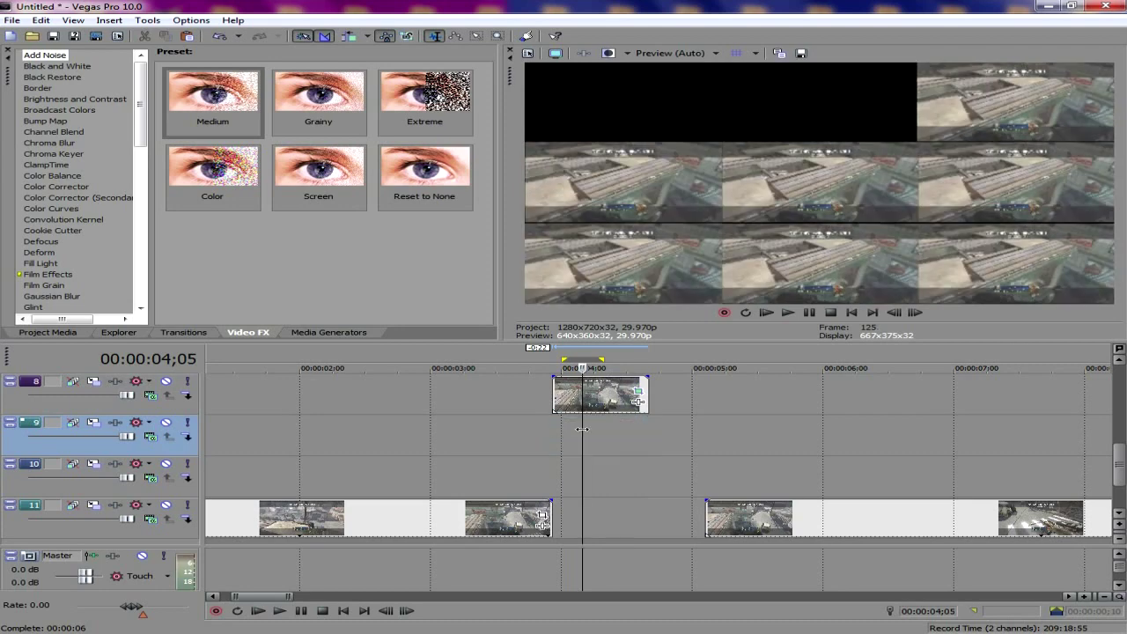
{"action": "left_click", "coordinate": [578, 397]}
{"action": "key", "text": "Delete"}
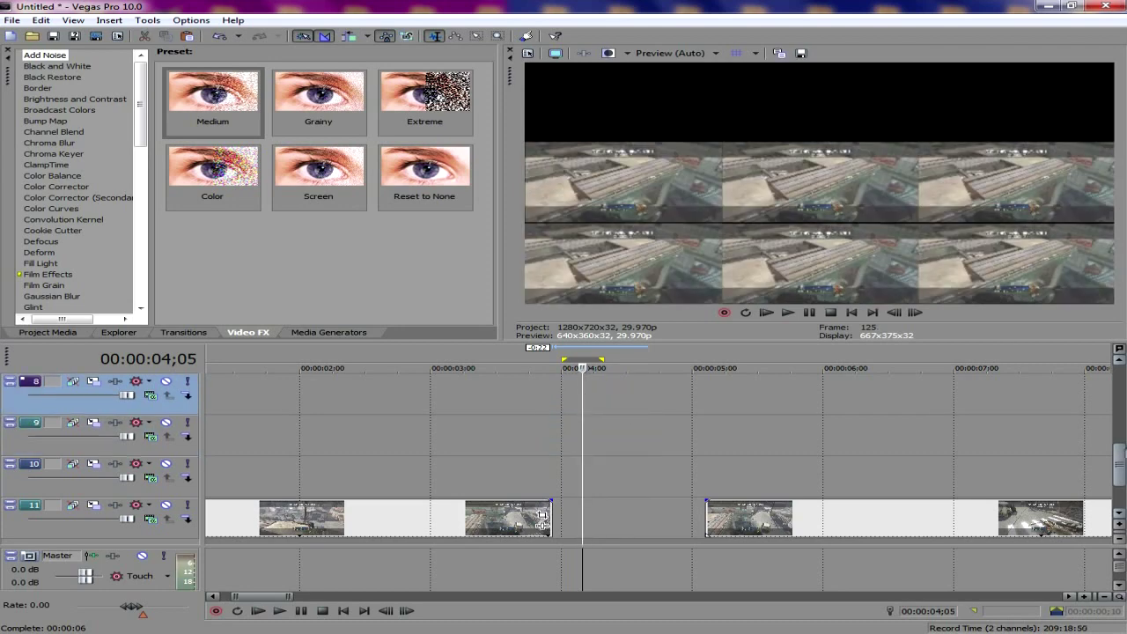
Step: Delete the grid tile clips from video tracks 7, 6, 5 and 4
{"action": "scroll", "coordinate": [577, 396], "scroll_direction": "up", "scroll_amount": 4}
{"action": "left_click", "coordinate": [599, 519]}
{"action": "key", "text": "Delete"}
{"action": "left_click", "coordinate": [600, 478]}
{"action": "key", "text": "Delete"}
{"action": "left_click", "coordinate": [601, 434]}
{"action": "left_click", "coordinate": [606, 385]}
{"action": "key", "text": "Delete"}
{"action": "left_click", "coordinate": [608, 433]}
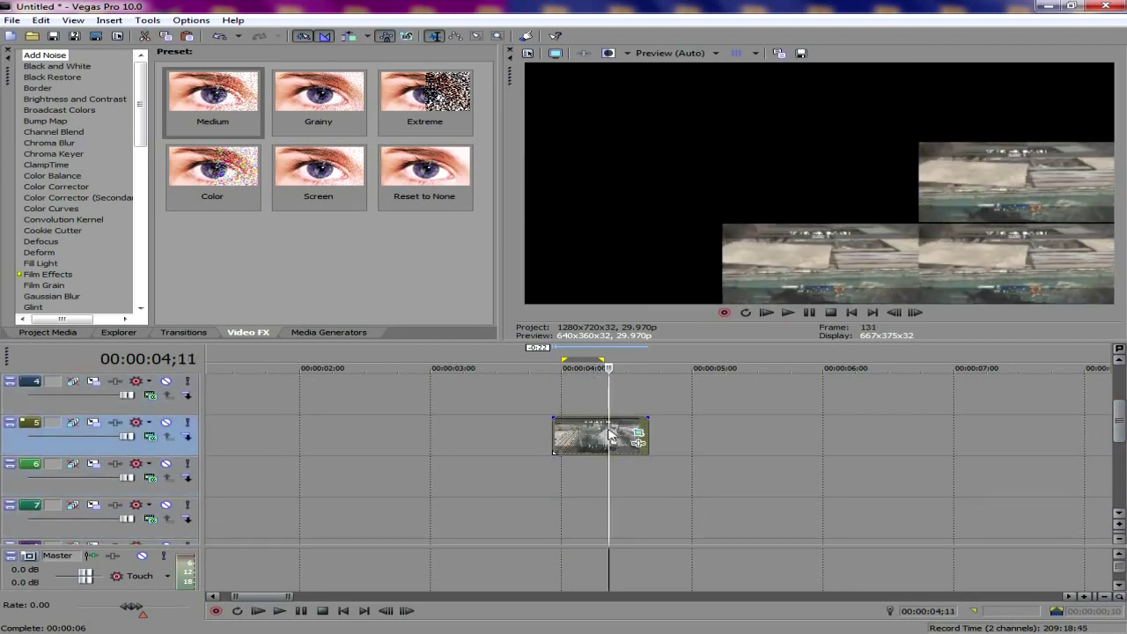
{"action": "key", "text": "Delete"}
Step: Try to delete the remaining tiles by clearing the range 00:00:03;24 to 00:00:04;23, and undo the deletion
{"action": "scroll", "coordinate": [608, 431], "scroll_direction": "up", "scroll_amount": 3}
{"action": "left_click_drag", "start_coordinate": [535, 428], "coordinate": [661, 423]}
{"action": "key", "text": "Delete"}
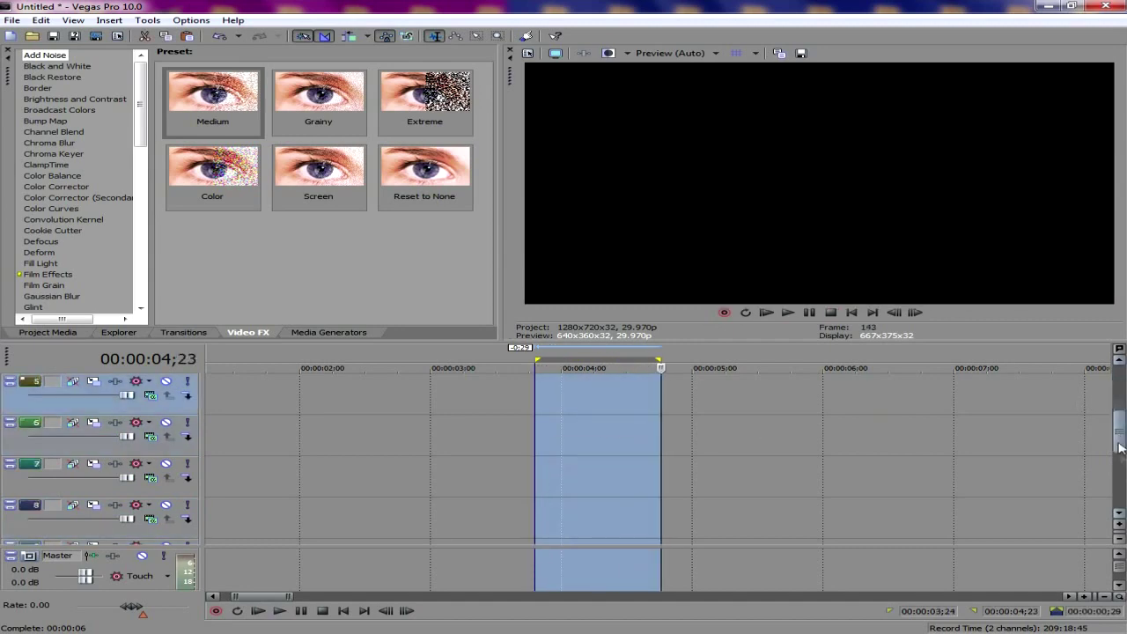
{"action": "scroll", "coordinate": [581, 478], "scroll_direction": "down", "scroll_amount": 8}
{"action": "left_click", "coordinate": [548, 475]}
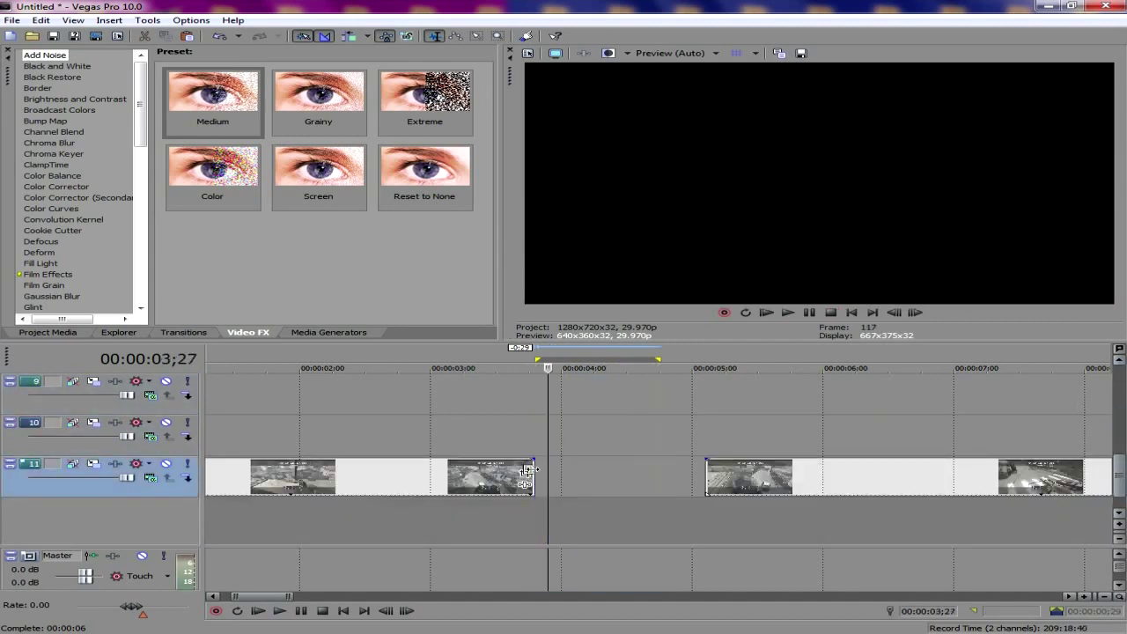
{"action": "mouse_move", "coordinate": [535, 465]}
{"action": "left_mouse_down"}
{"action": "mouse_move", "coordinate": [604, 478]}
{"action": "mouse_move", "coordinate": [495, 480]}
{"action": "mouse_move", "coordinate": [543, 483]}
{"action": "left_mouse_up"}
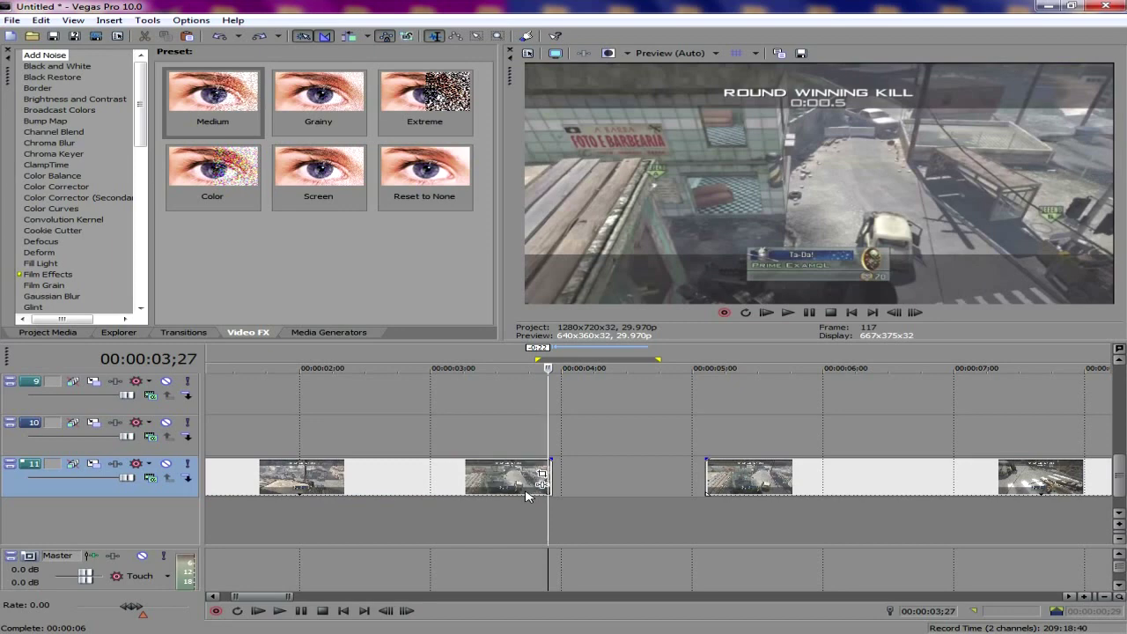
{"action": "left_click", "coordinate": [555, 478]}
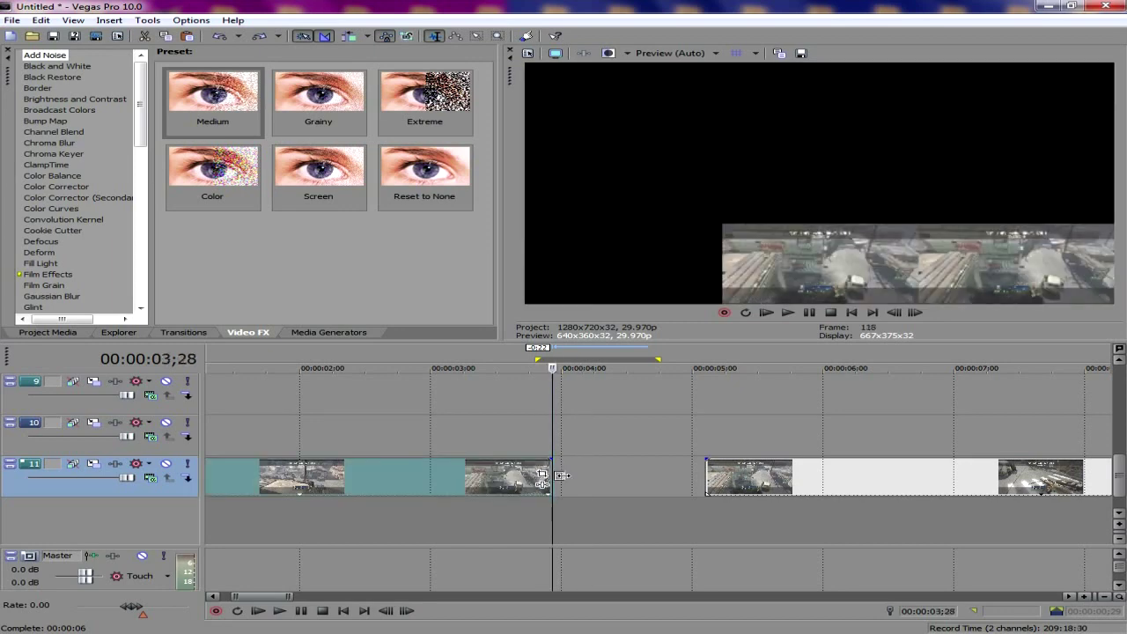
{"action": "left_click", "coordinate": [496, 476]}
{"action": "left_click", "coordinate": [547, 473]}
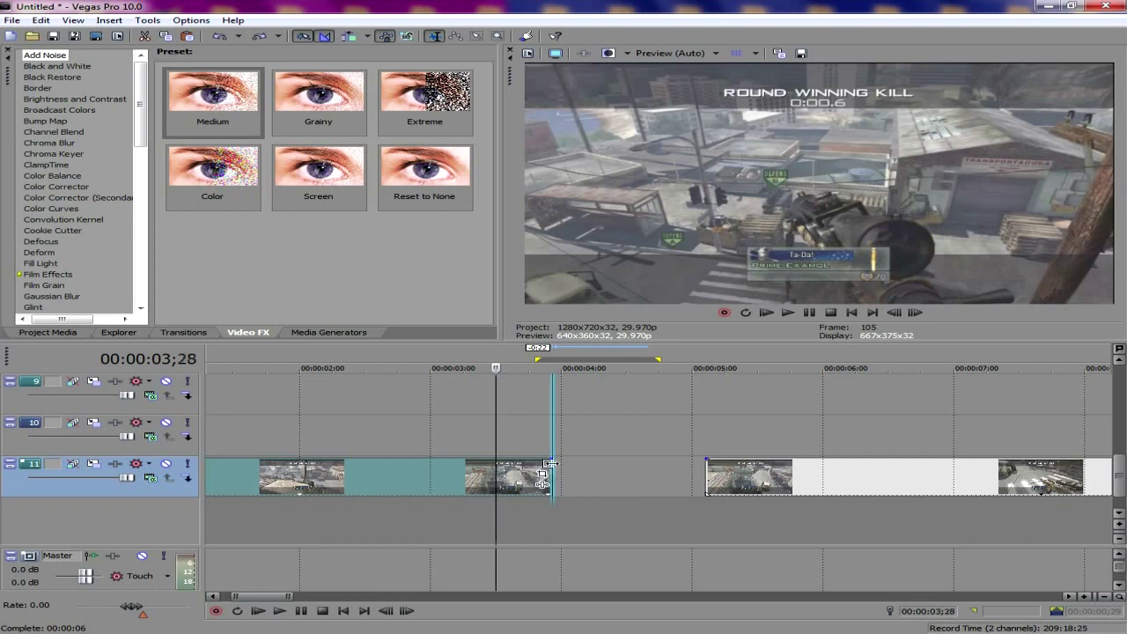
Step: Delete the last two grid tile clips from video tracks 3 and 2
{"action": "left_click_drag", "start_coordinate": [1120, 478], "coordinate": [1120, 387]}
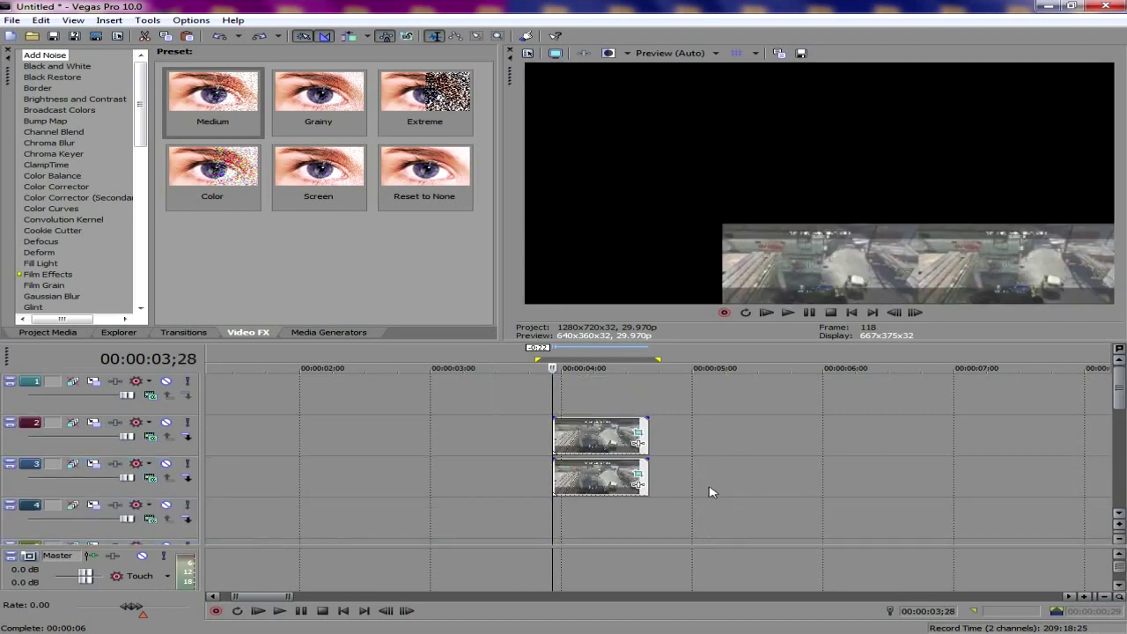
{"action": "left_click", "coordinate": [595, 497]}
{"action": "key", "text": "Delete"}
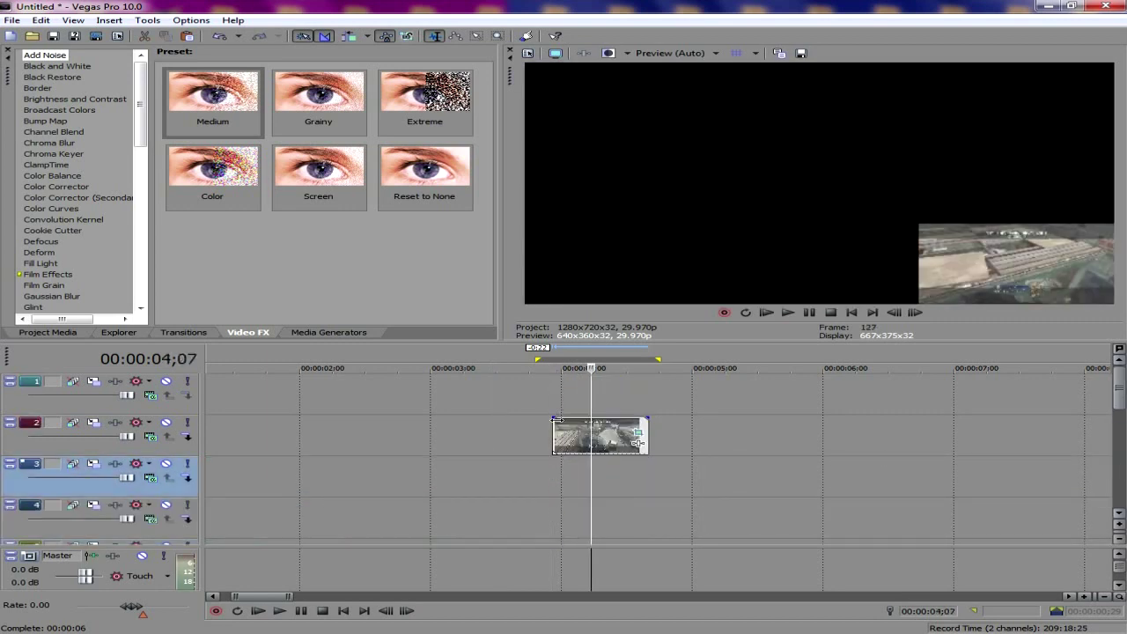
{"action": "left_click", "coordinate": [553, 420]}
{"action": "key", "text": "Delete"}
Step: Move the second clip on video track 11 earlier so it starts at 00:00:04;23
{"action": "left_click_drag", "start_coordinate": [1119, 392], "coordinate": [1117, 483]}
{"action": "left_click_drag", "start_coordinate": [819, 490], "coordinate": [774, 486]}
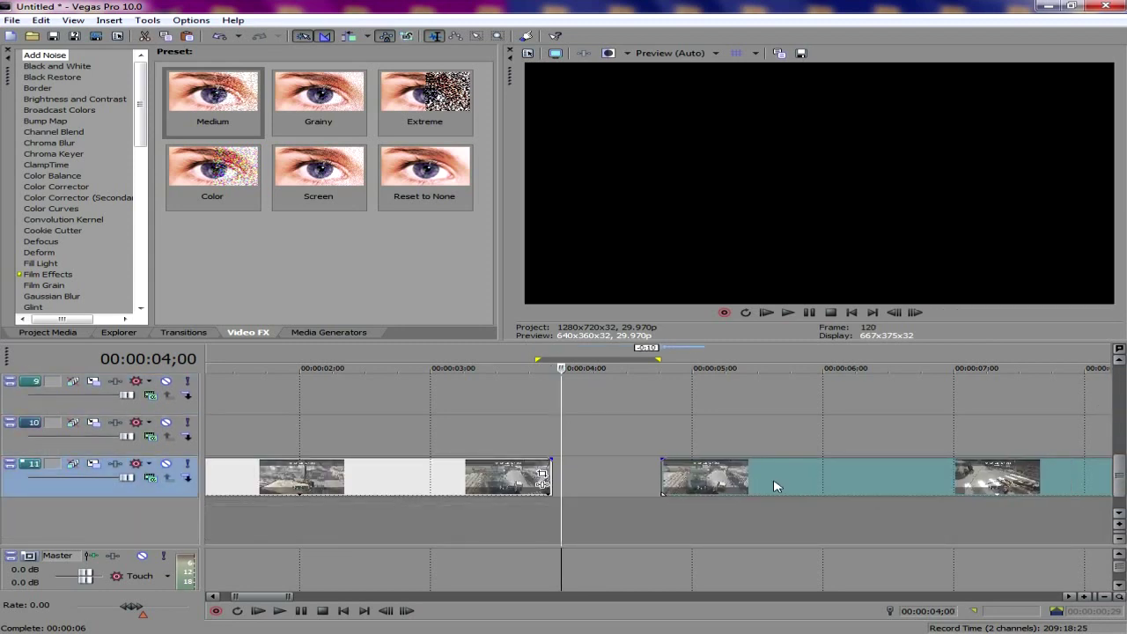
{"action": "left_click", "coordinate": [661, 361]}
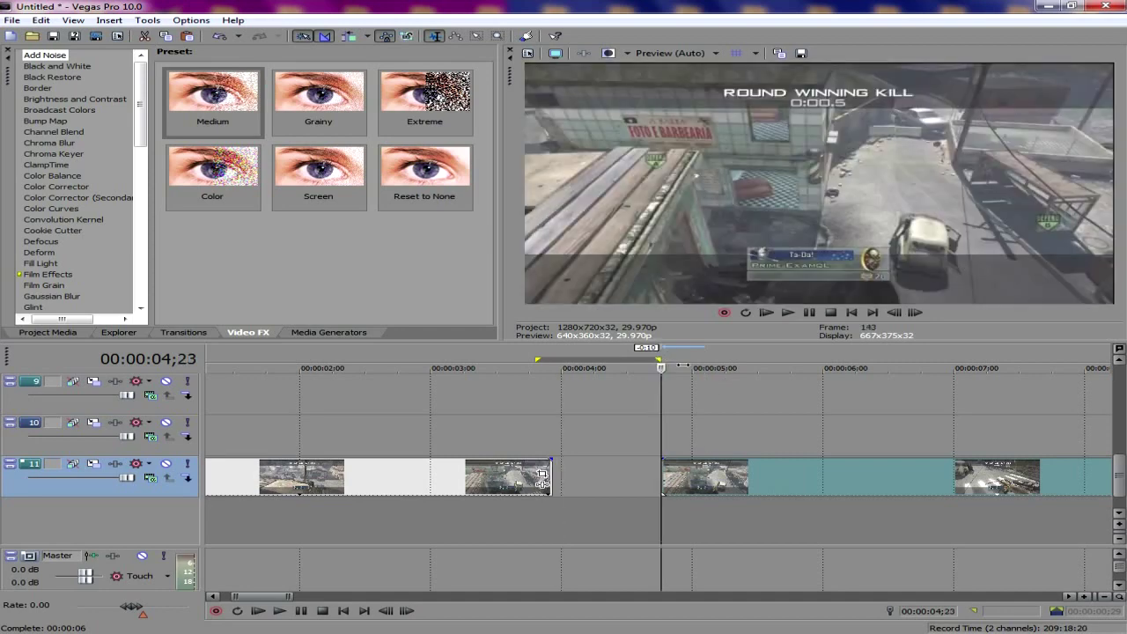
{"action": "scroll", "coordinate": [717, 411], "scroll_direction": "up", "scroll_amount": 5}
{"action": "scroll", "coordinate": [695, 489], "scroll_direction": "down", "scroll_amount": 6}
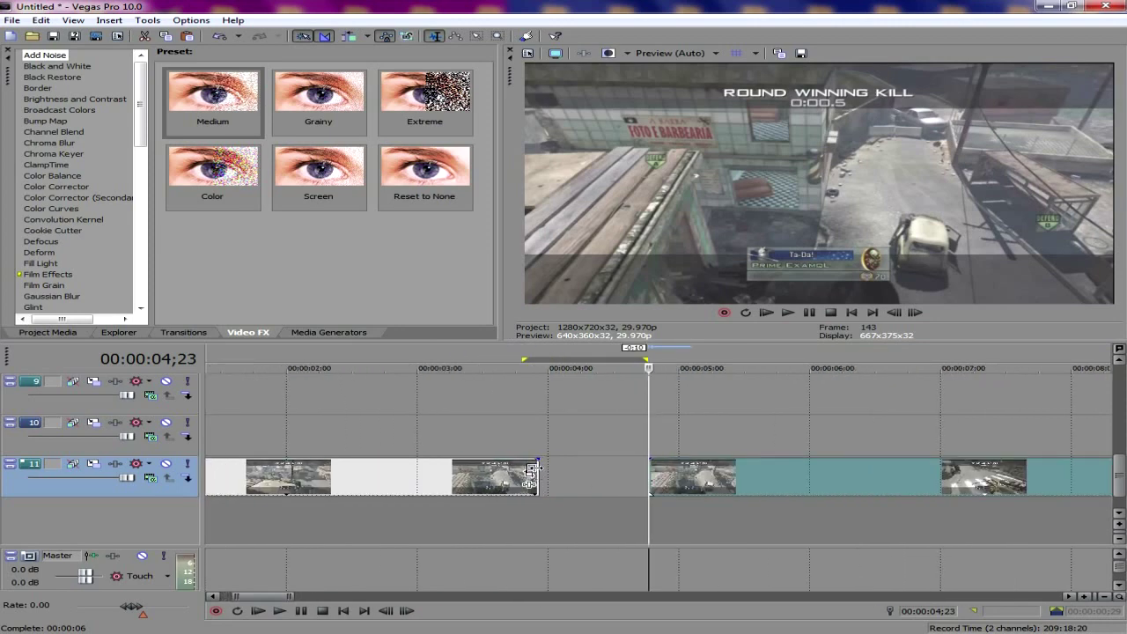
Step: Trim the end of the first clip on video track 11 back to 00:00:03;24
{"action": "left_click_drag", "start_coordinate": [532, 472], "coordinate": [523, 472]}
{"action": "left_click", "coordinate": [525, 361]}
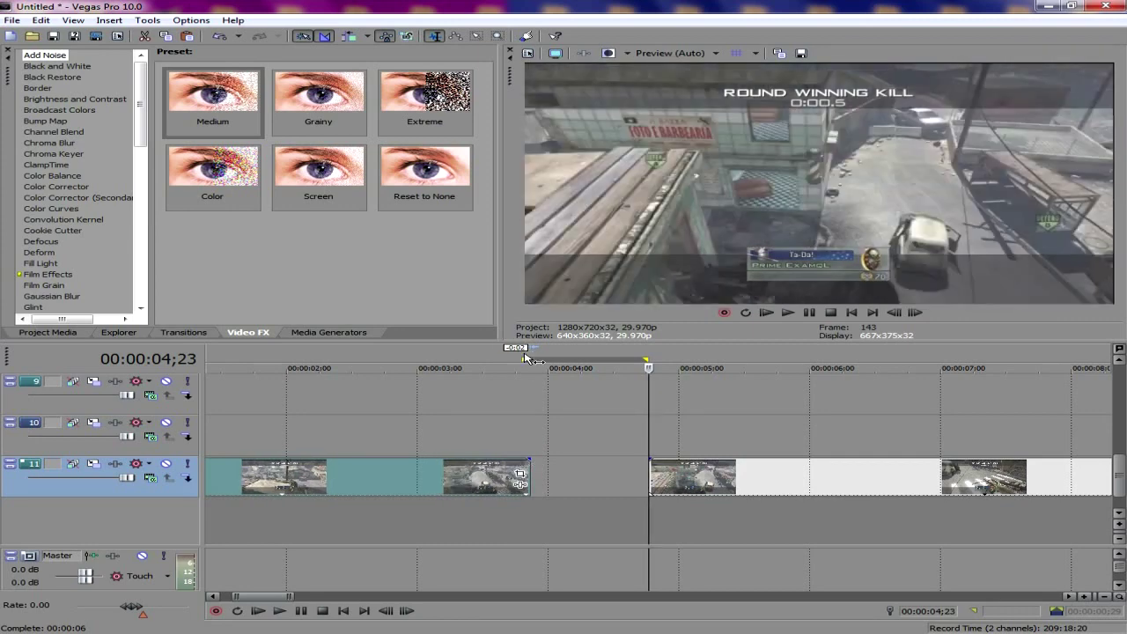
{"action": "scroll", "coordinate": [667, 487], "scroll_direction": "up", "scroll_amount": 3}
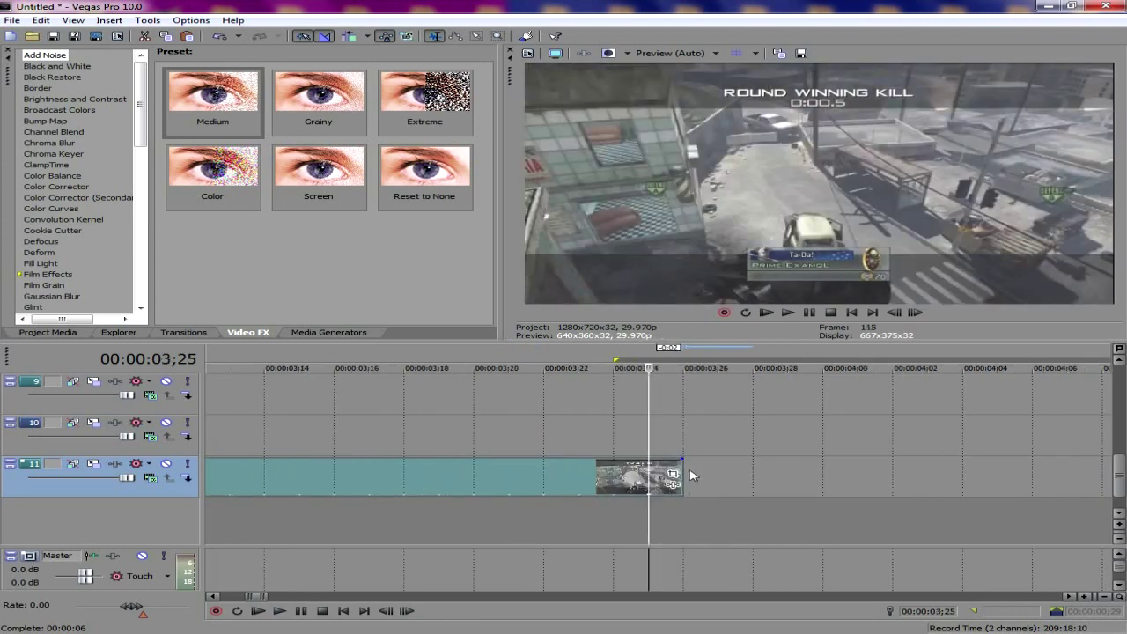
{"action": "left_click", "coordinate": [611, 398]}
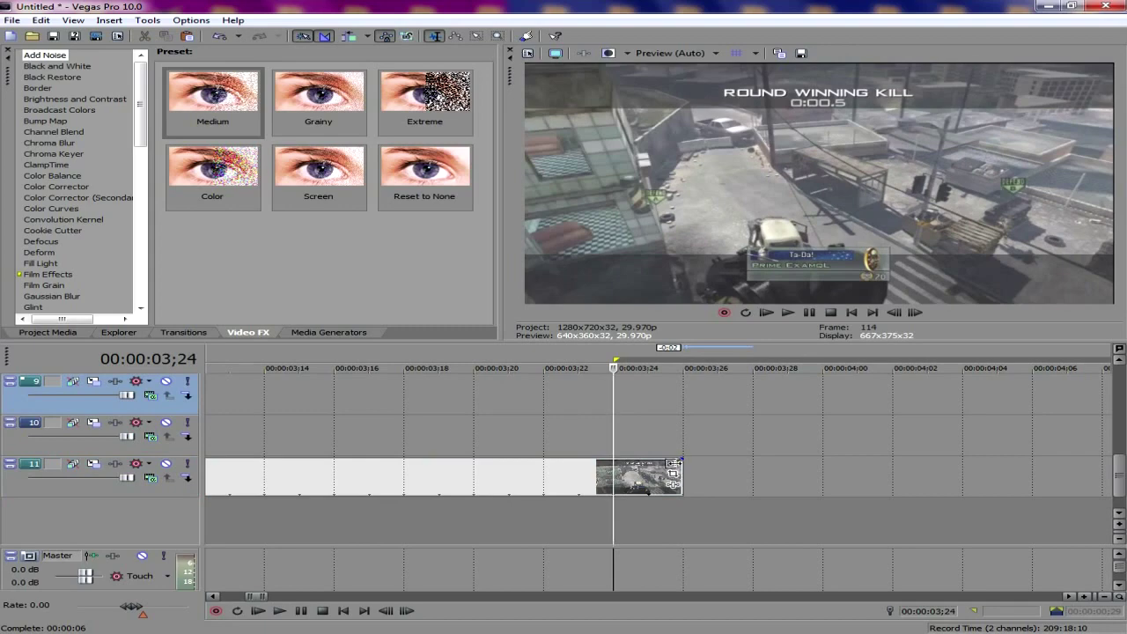
{"action": "left_click_drag", "start_coordinate": [686, 470], "coordinate": [634, 476]}
Step: Bring the rendered Untitled video from the desktop into the gap on track 11, ending where the second clip starts
{"action": "scroll", "coordinate": [757, 473], "scroll_direction": "down", "scroll_amount": 5}
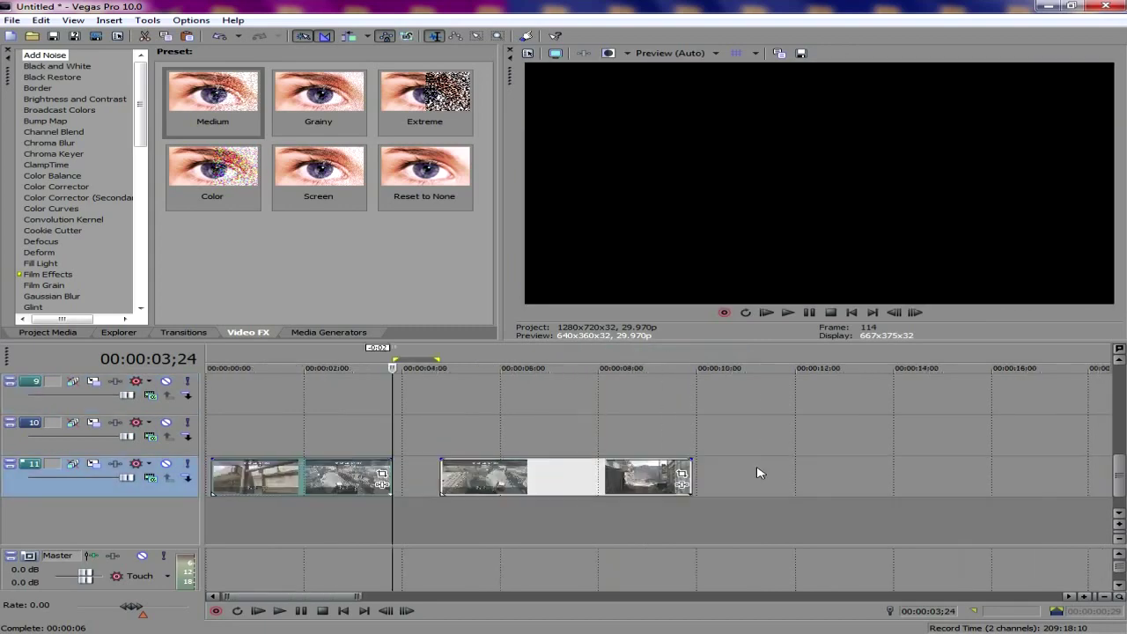
{"action": "scroll", "coordinate": [758, 473], "scroll_direction": "down", "scroll_amount": 3}
{"action": "scroll", "coordinate": [361, 363], "scroll_direction": "up", "scroll_amount": 3}
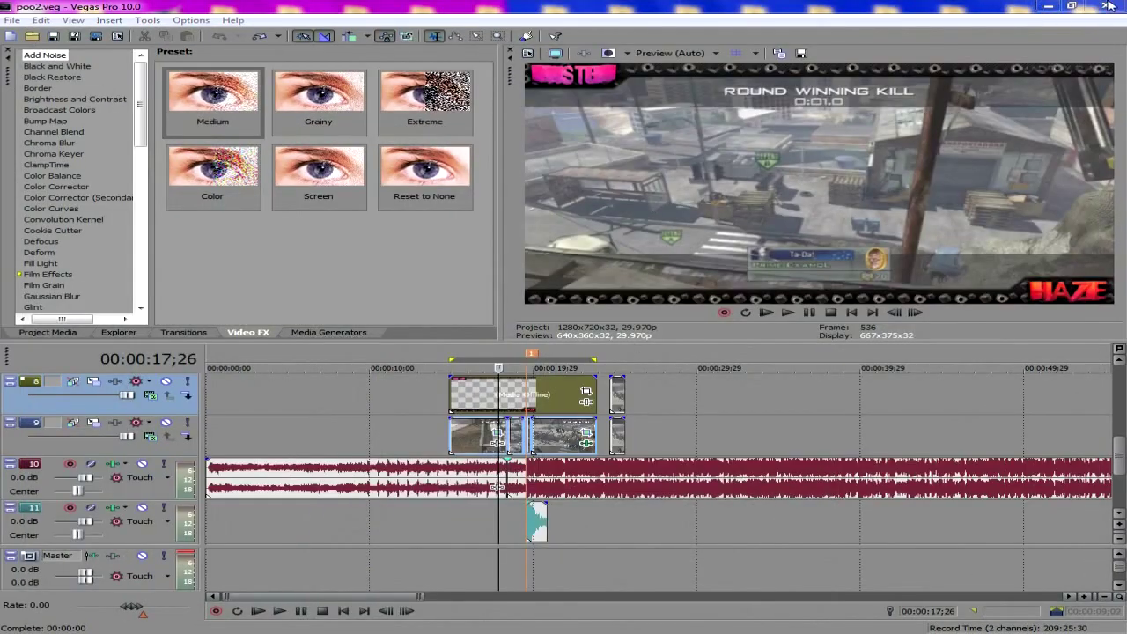
{"action": "left_click", "coordinate": [1053, 8]}
{"action": "left_click_drag", "start_coordinate": [375, 282], "coordinate": [405, 293]}
{"action": "left_click_drag", "start_coordinate": [332, 549], "coordinate": [907, 116]}
{"action": "left_click_drag", "start_coordinate": [297, 280], "coordinate": [576, 632]}
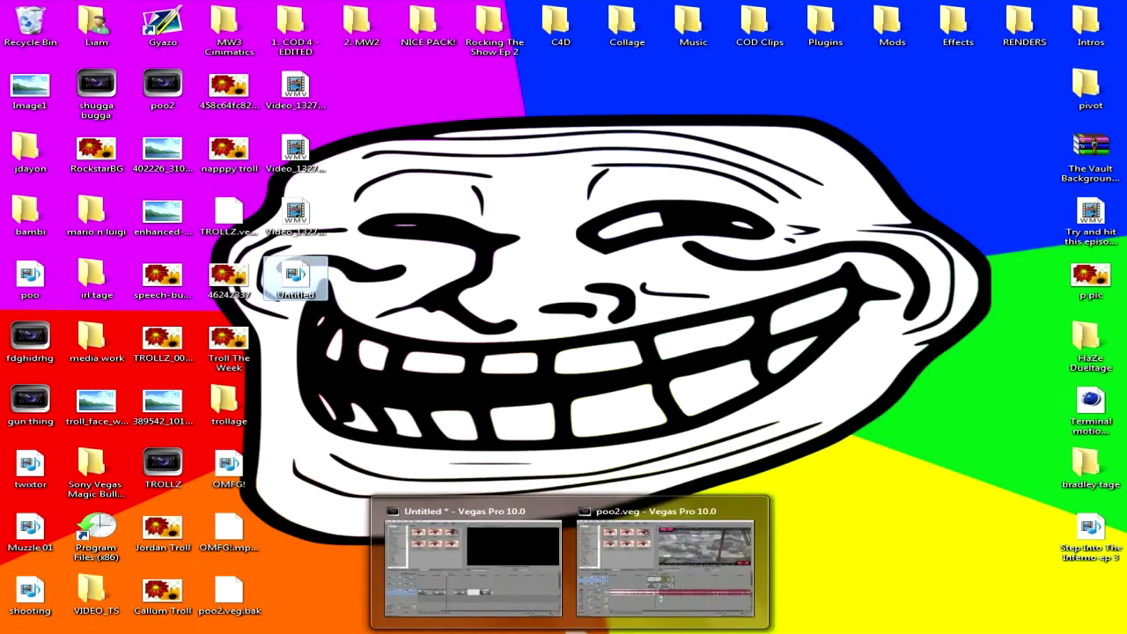
{"action": "left_click_drag", "start_coordinate": [489, 588], "coordinate": [411, 466]}
Step: Separate the rendered grid clip's audio on track 12 from its video and delete the audio
{"action": "right_click", "coordinate": [418, 516]}
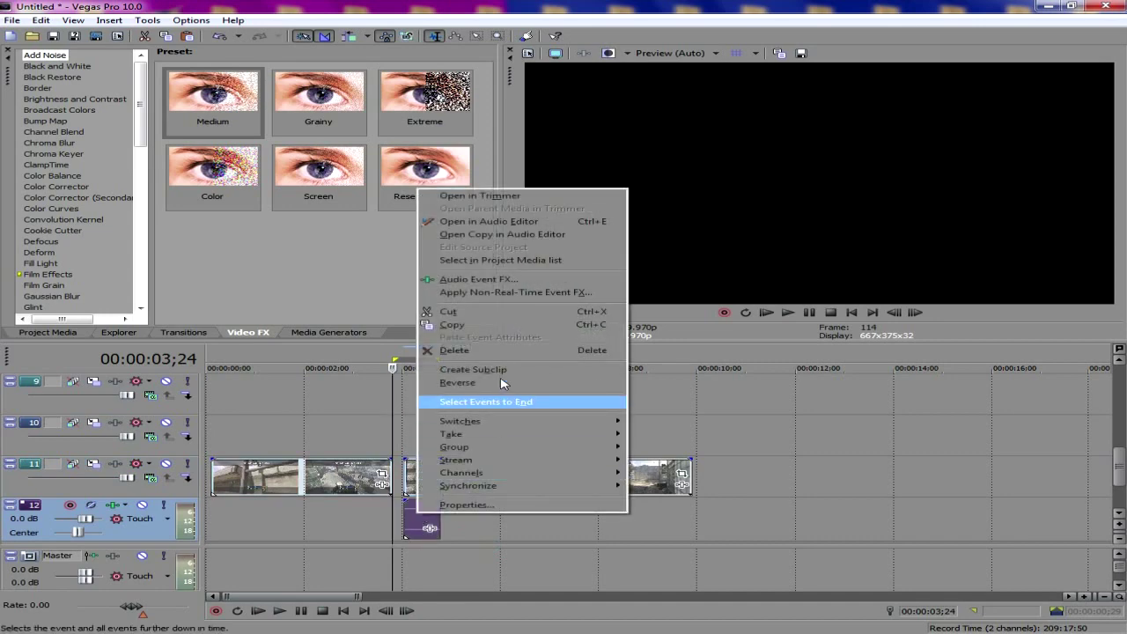
{"action": "mouse_move", "coordinate": [495, 449]}
{"action": "left_click", "coordinate": [719, 483]}
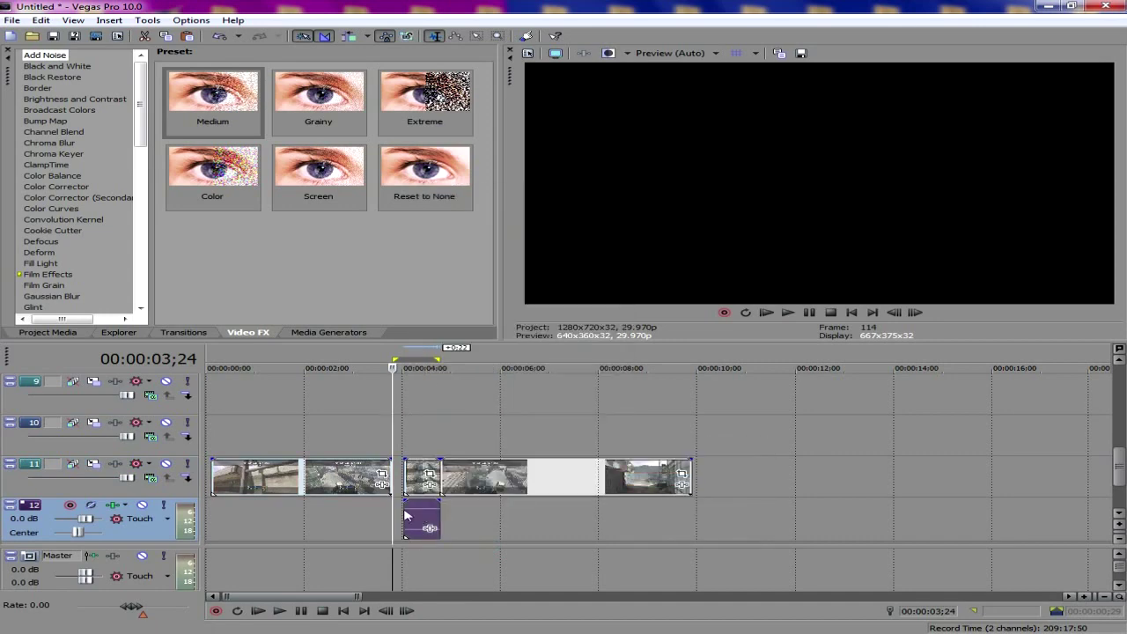
{"action": "left_click", "coordinate": [419, 518]}
{"action": "key", "text": "Delete"}
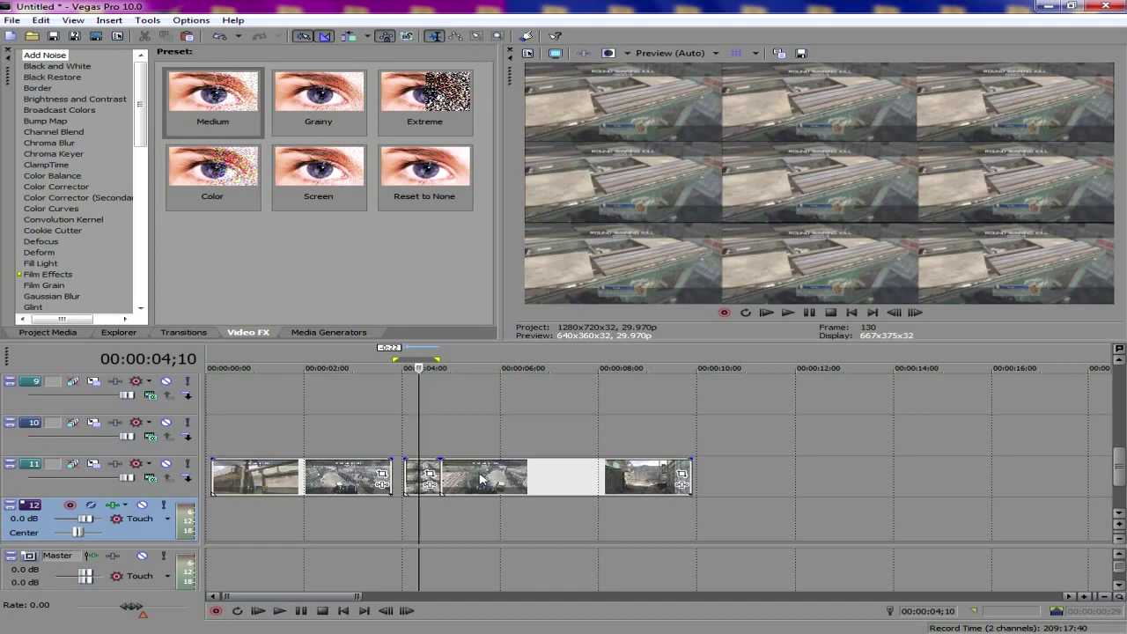
Step: Replace the first clip on track 11 with the second clip, placed on track 10 and extended back to the timeline's beginning
{"action": "left_click_drag", "start_coordinate": [481, 472], "coordinate": [214, 435]}
{"action": "left_click", "coordinate": [284, 486]}
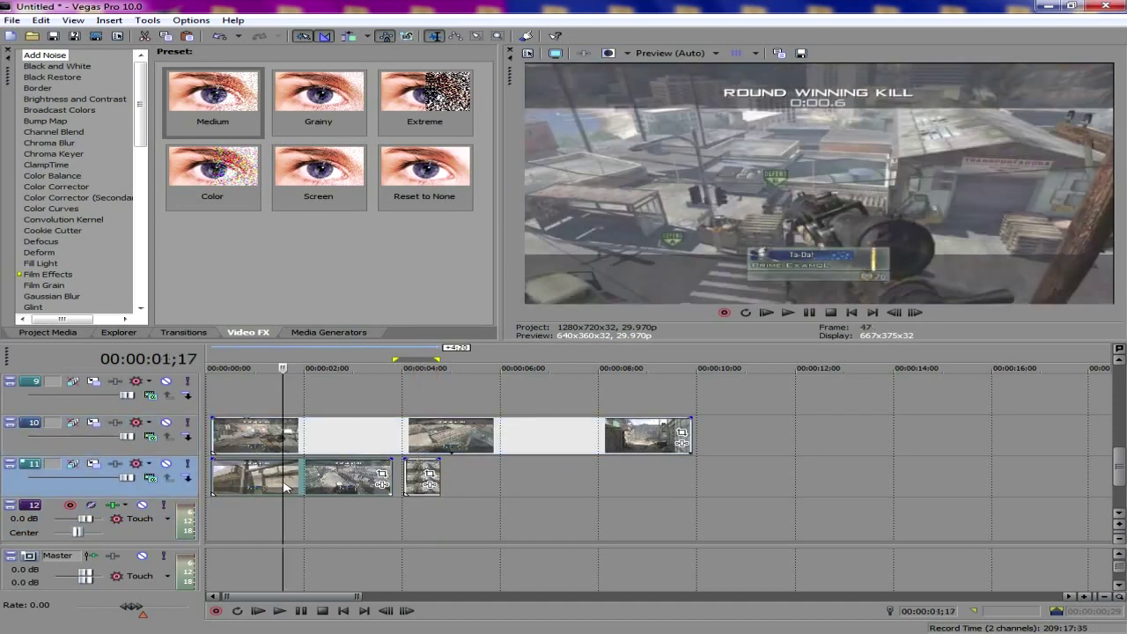
{"action": "key", "text": "Delete"}
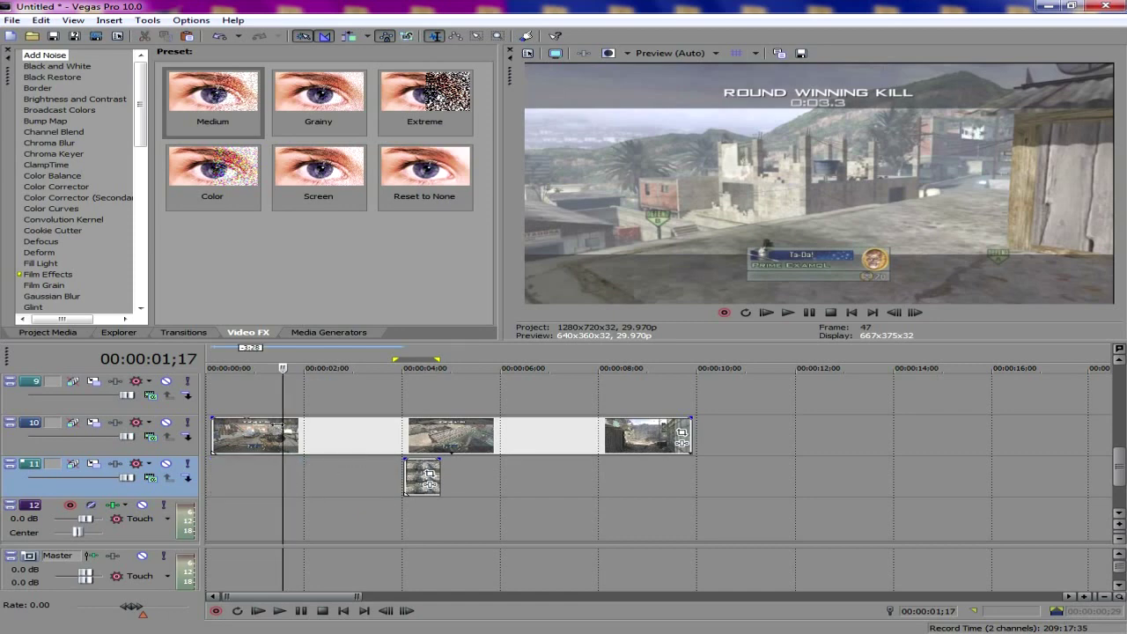
Step: Trim the start of the full-frame clip on track 10 to 00:00:00;24
{"action": "left_click", "coordinate": [247, 435]}
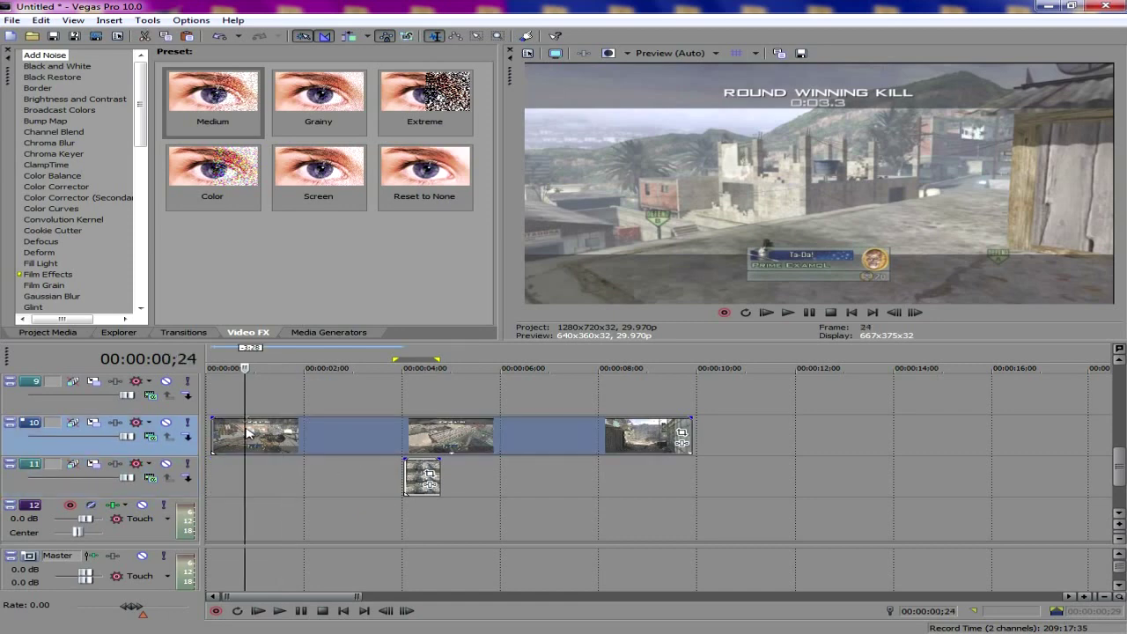
{"action": "left_click_drag", "start_coordinate": [373, 543], "coordinate": [377, 389]}
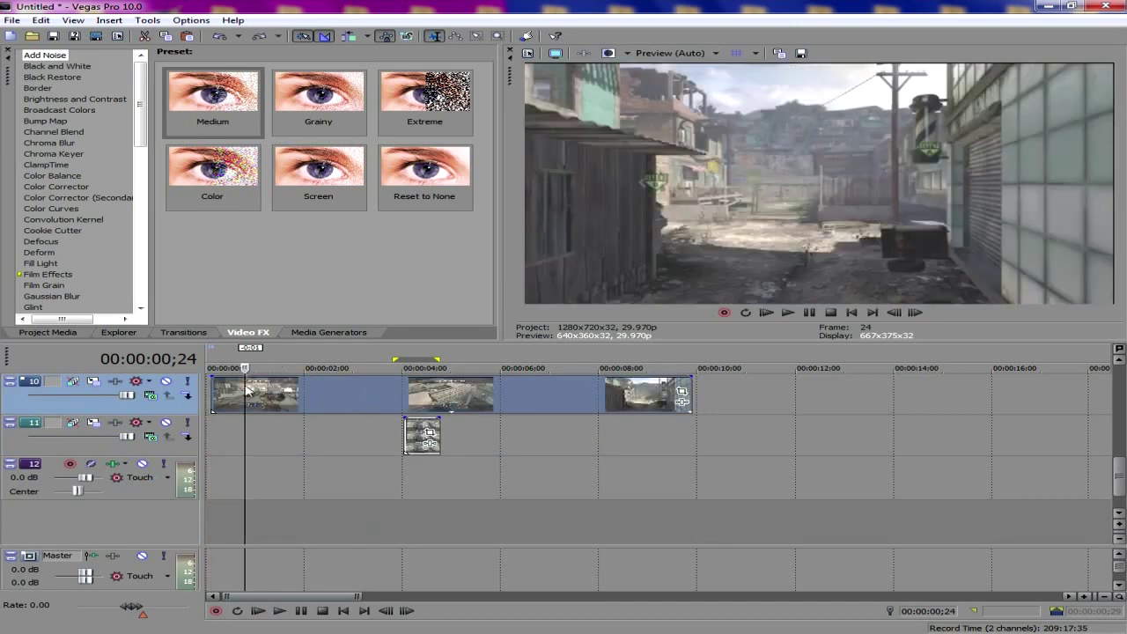
{"action": "left_click_drag", "start_coordinate": [213, 399], "coordinate": [250, 400]}
Step: Move the full-frame clip from track 10 to a new video track 13 beneath audio track 12
{"action": "left_click_drag", "start_coordinate": [286, 385], "coordinate": [284, 466]}
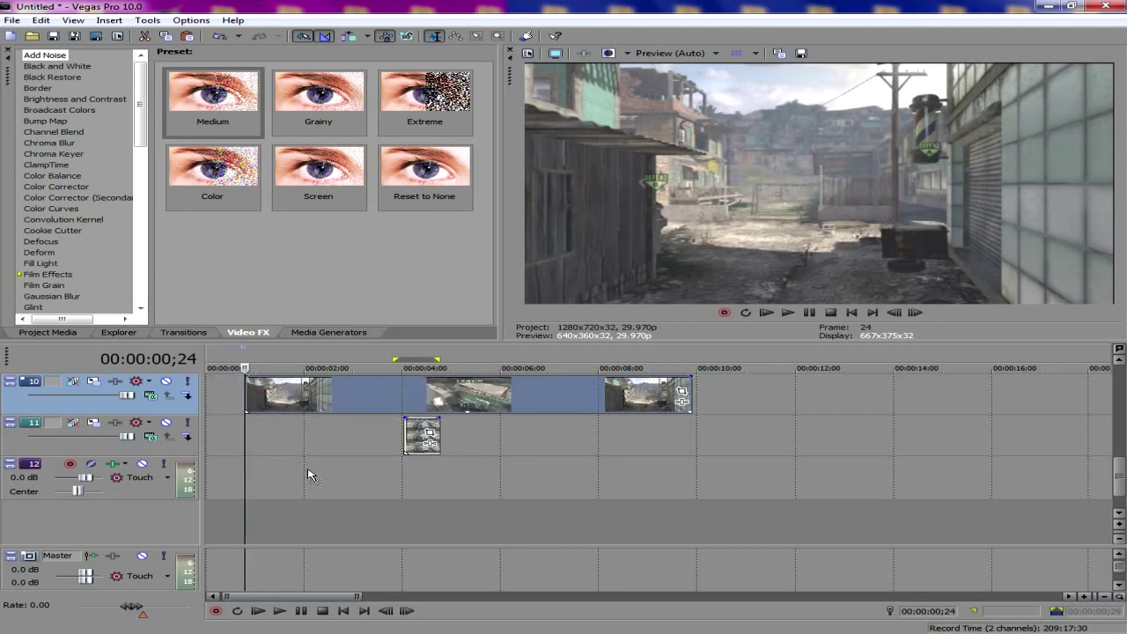
{"action": "left_click_drag", "start_coordinate": [309, 475], "coordinate": [309, 529]}
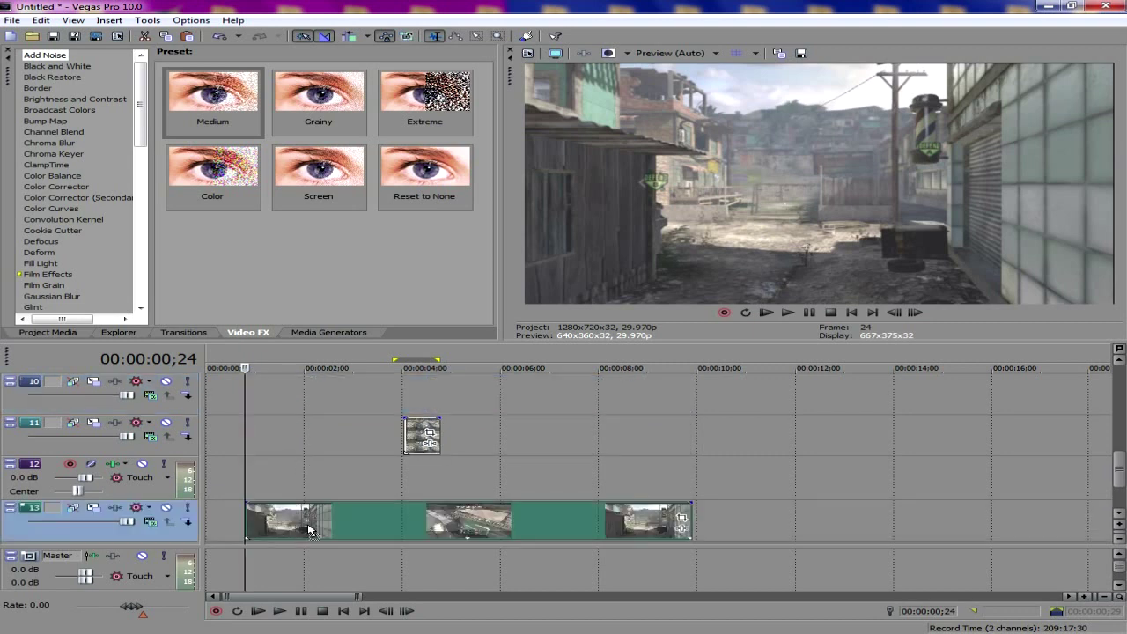
{"action": "left_click_drag", "start_coordinate": [422, 423], "coordinate": [417, 490]}
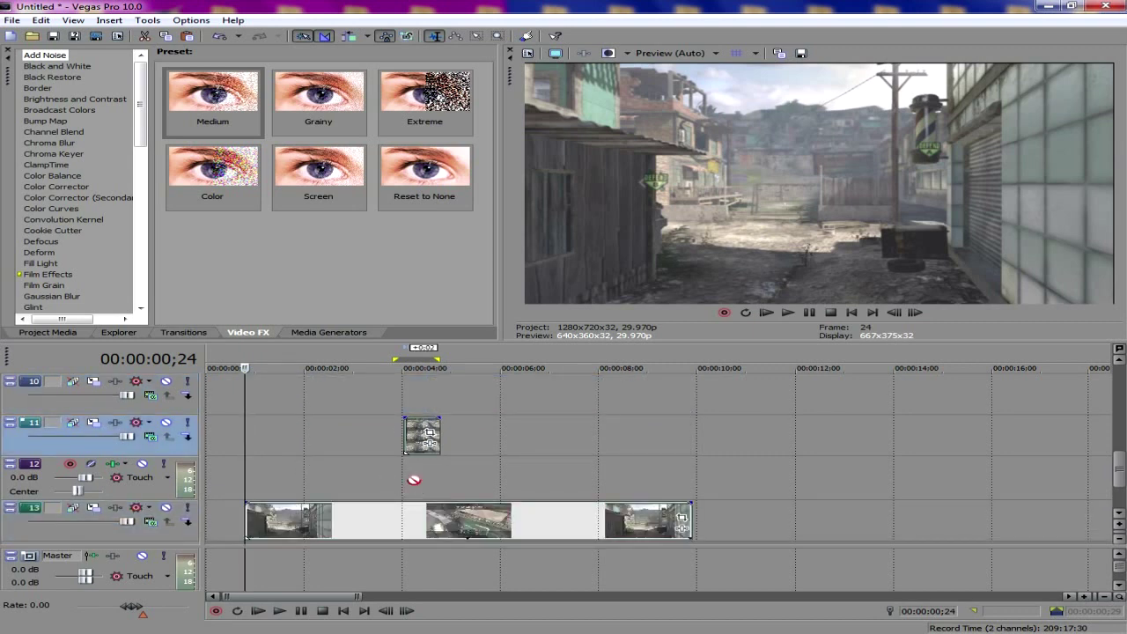
{"action": "key", "text": "ctrl+z"}
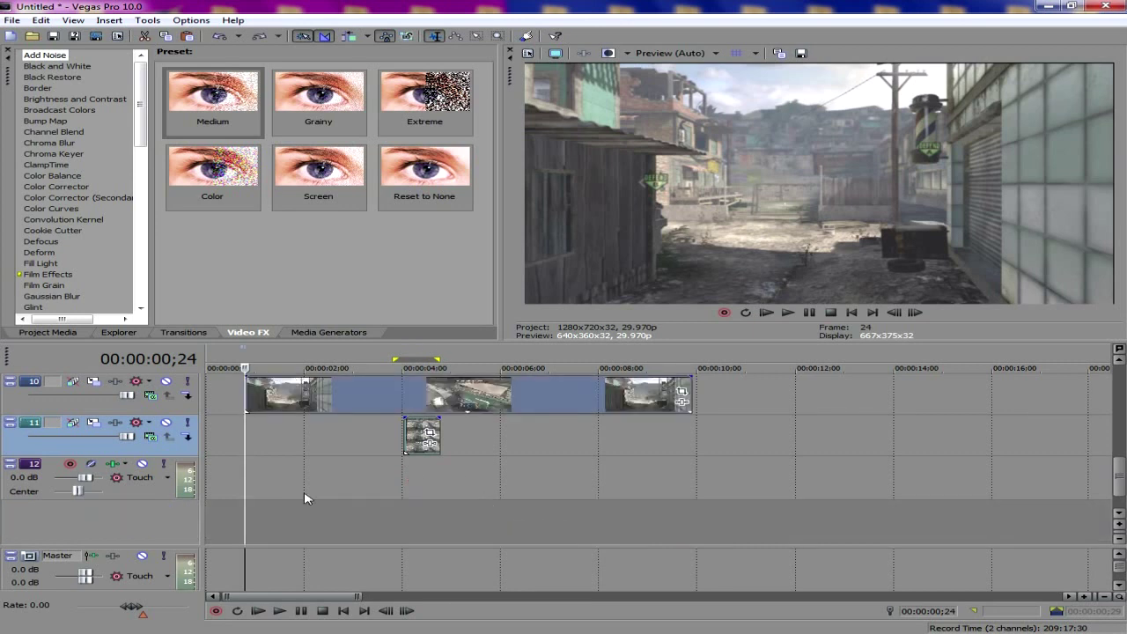
{"action": "key", "text": "ctrl+y"}
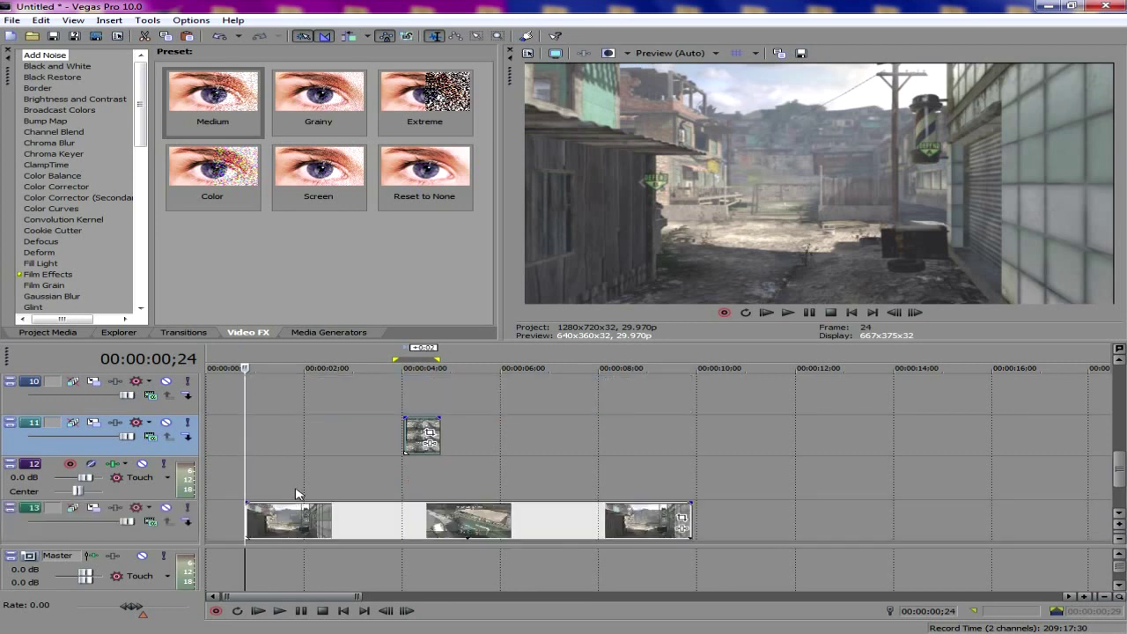
Step: Compare the frames around the start of the grid clip on track 11 with the full-frame footage on track 13
{"action": "left_click", "coordinate": [404, 434]}
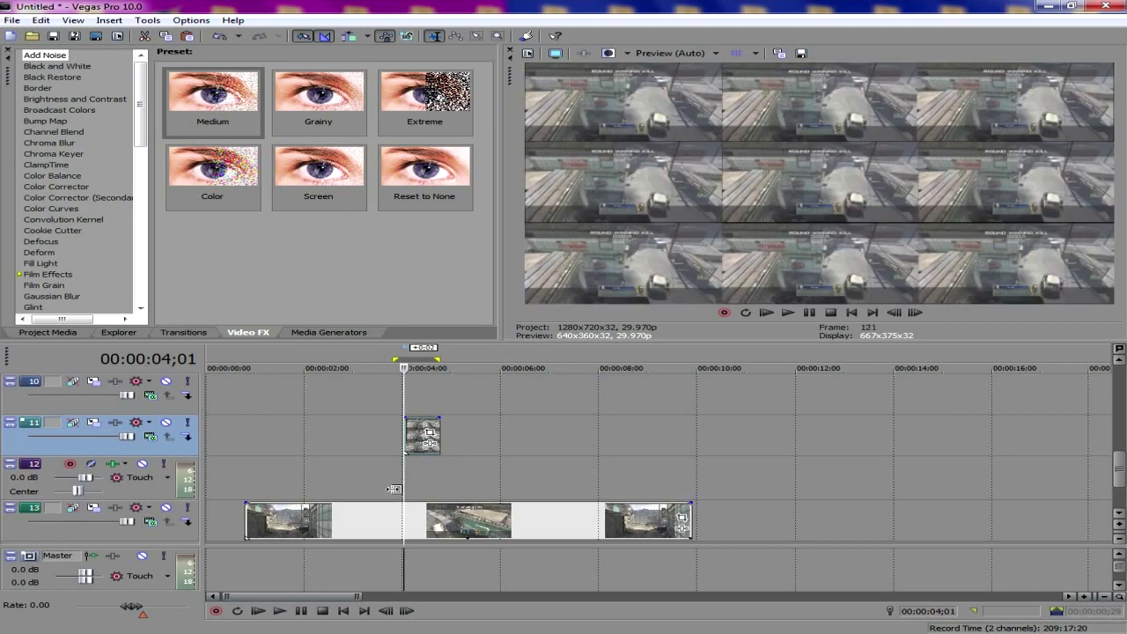
{"action": "left_click", "coordinate": [402, 459]}
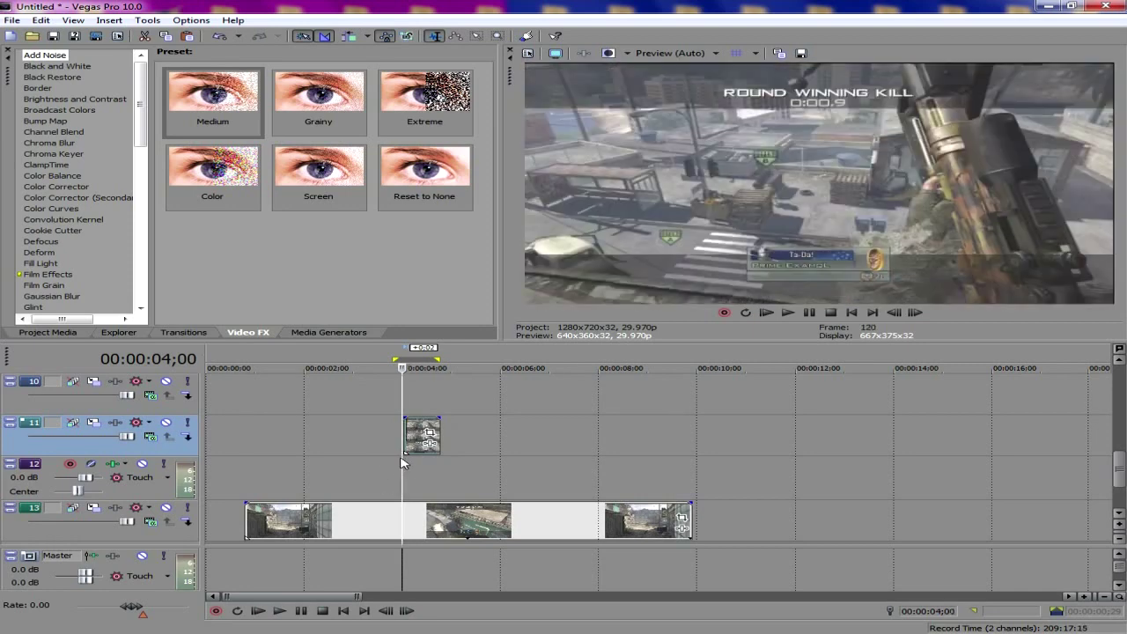
{"action": "key", "text": "Left"}
{"action": "key", "text": "Left"}
{"action": "key", "text": "Left"}
{"action": "key", "text": "Left"}
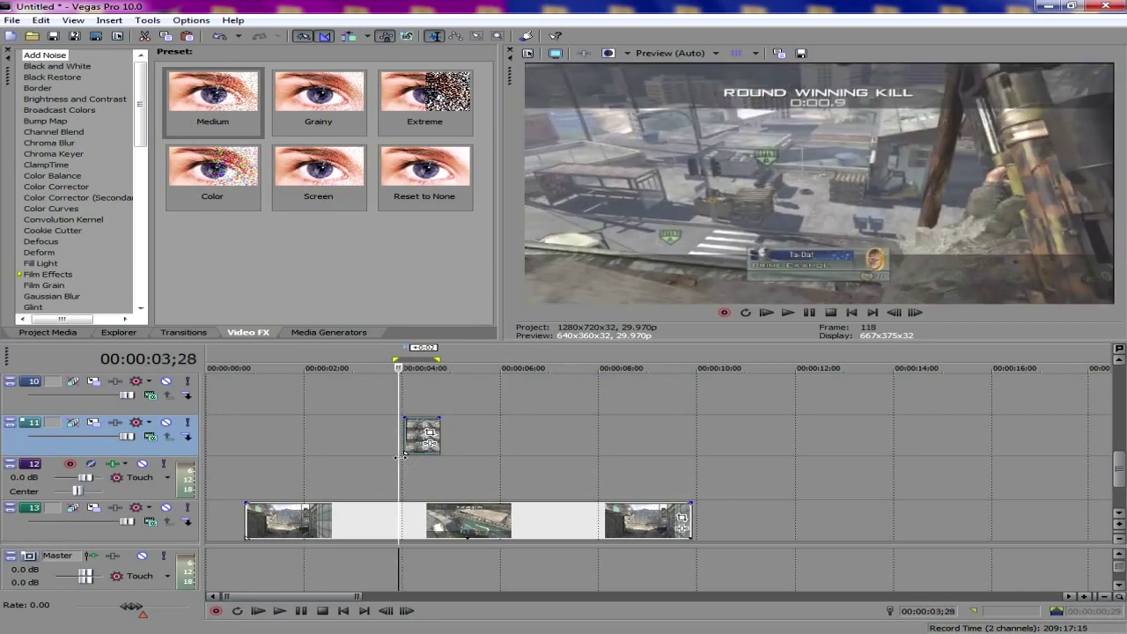
{"action": "key", "text": "Left"}
{"action": "key", "text": "Left"}
{"action": "key", "text": "Left"}
{"action": "key", "text": "Left"}
{"action": "key", "text": "Right"}
{"action": "key", "text": "Right"}
{"action": "left_click", "coordinate": [415, 423]}
{"action": "key", "text": "Right"}
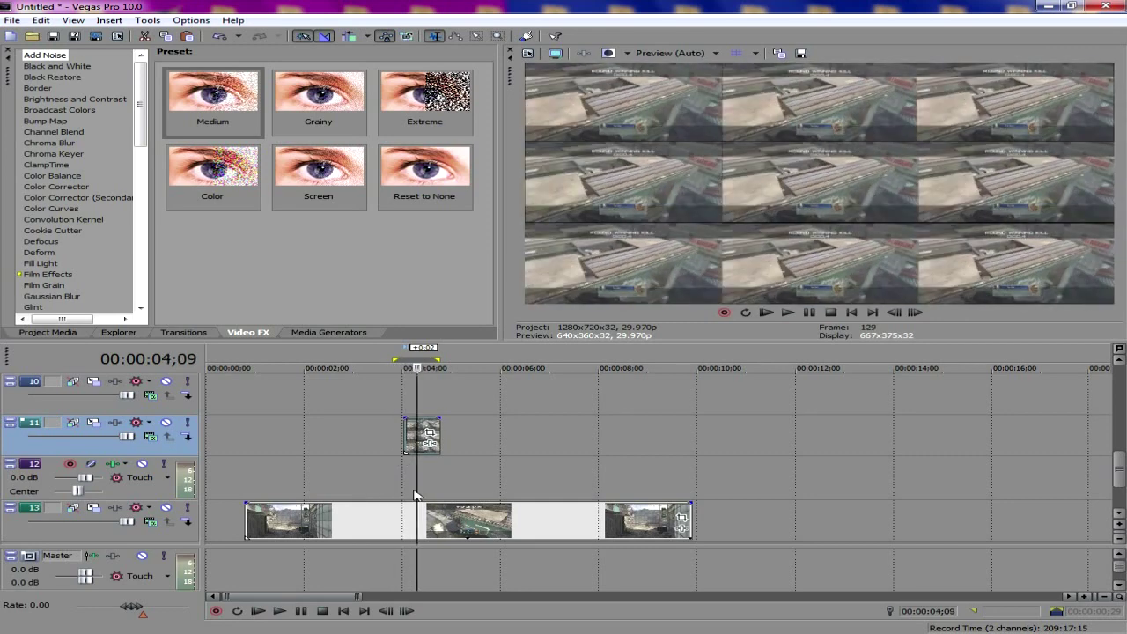
Step: Find the matching frame in the full-frame footage and move the grid clip on track 11 to start at 00:00:04;22
{"action": "left_click_drag", "start_coordinate": [415, 423], "coordinate": [503, 435]}
{"action": "key", "text": "Right"}
{"action": "key", "text": "Right"}
{"action": "key", "text": "Right"}
{"action": "key", "text": "Right"}
{"action": "key", "text": "Right"}
{"action": "key", "text": "Right"}
{"action": "key", "text": "Right"}
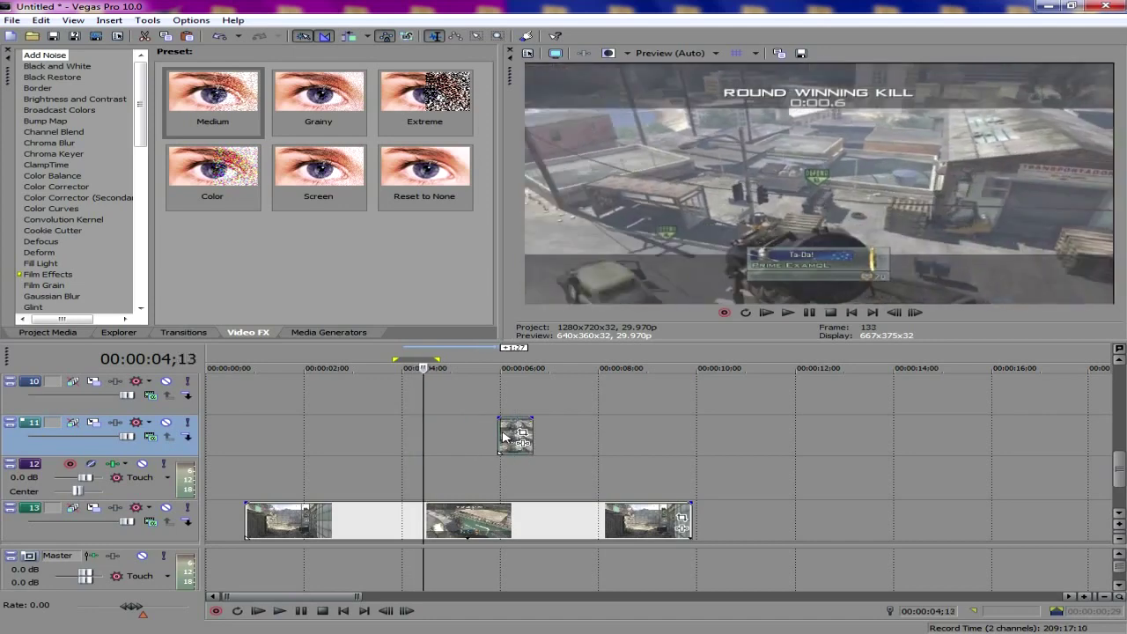
{"action": "key", "text": "Right"}
{"action": "key", "text": "Right"}
{"action": "key", "text": "Right"}
{"action": "key", "text": "Right"}
{"action": "key", "text": "Right"}
{"action": "key", "text": "Right"}
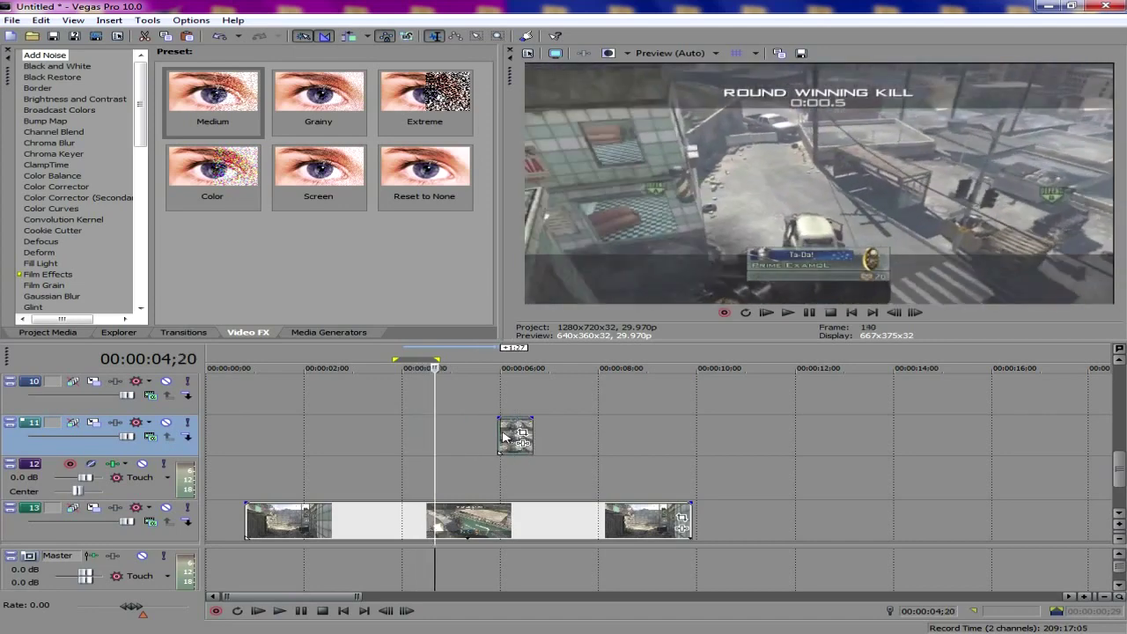
{"action": "key", "text": "Right"}
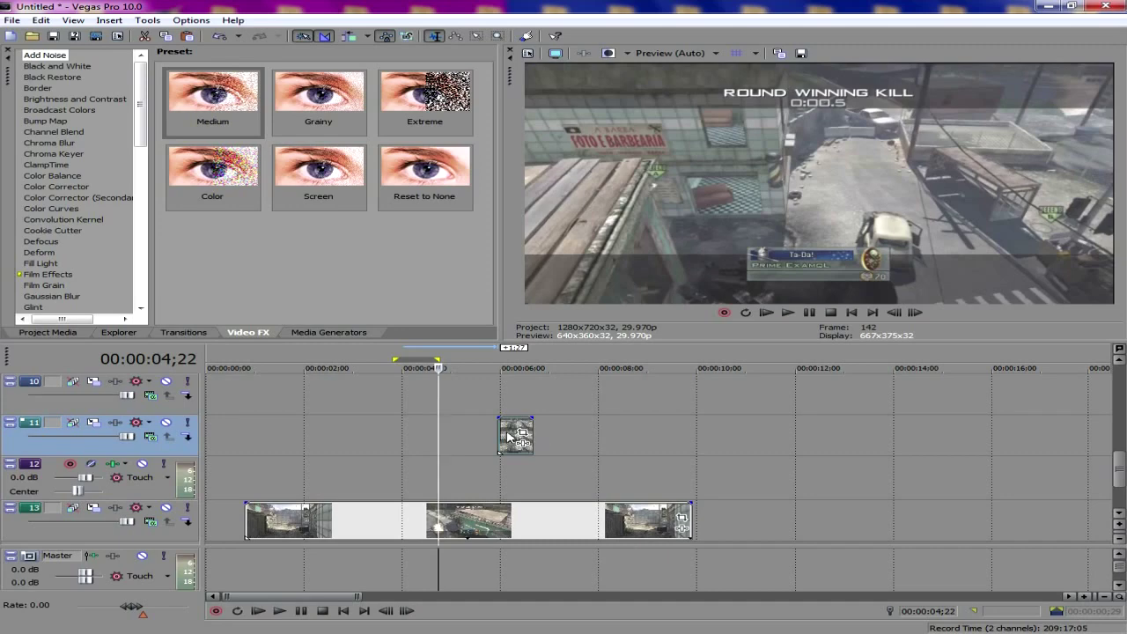
{"action": "left_click_drag", "start_coordinate": [506, 433], "coordinate": [447, 434]}
Step: Check frame by frame how the full-frame footage cuts into the grid clip at its start
{"action": "key", "text": "Left"}
{"action": "key", "text": "Right"}
{"action": "key", "text": "Left"}
{"action": "key", "text": "Right"}
{"action": "key", "text": "Left"}
{"action": "key", "text": "Right"}
{"action": "key", "text": "Left"}
{"action": "key", "text": "Right"}
{"action": "key", "text": "Right"}
{"action": "key", "text": "Right"}
{"action": "key", "text": "space"}
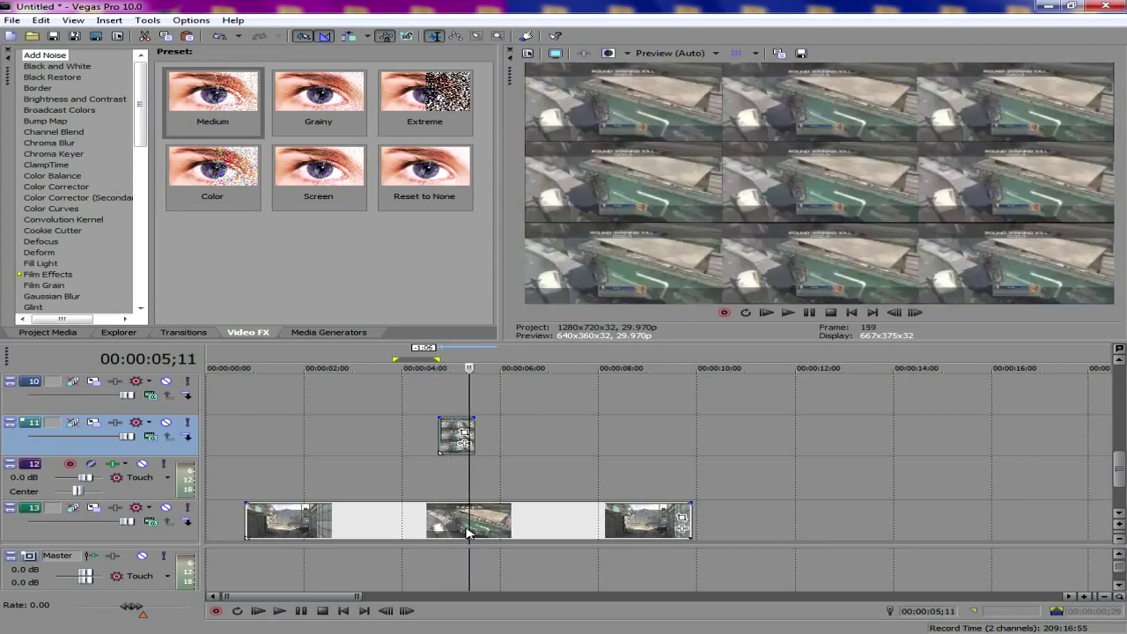
Step: Check the cut back to full-frame footage at the grid clip's end, stepping back through the clip to before its start
{"action": "key", "text": "Left"}
{"action": "key", "text": "Left"}
{"action": "key", "text": "Left"}
{"action": "key", "text": "Left"}
{"action": "key", "text": "Left"}
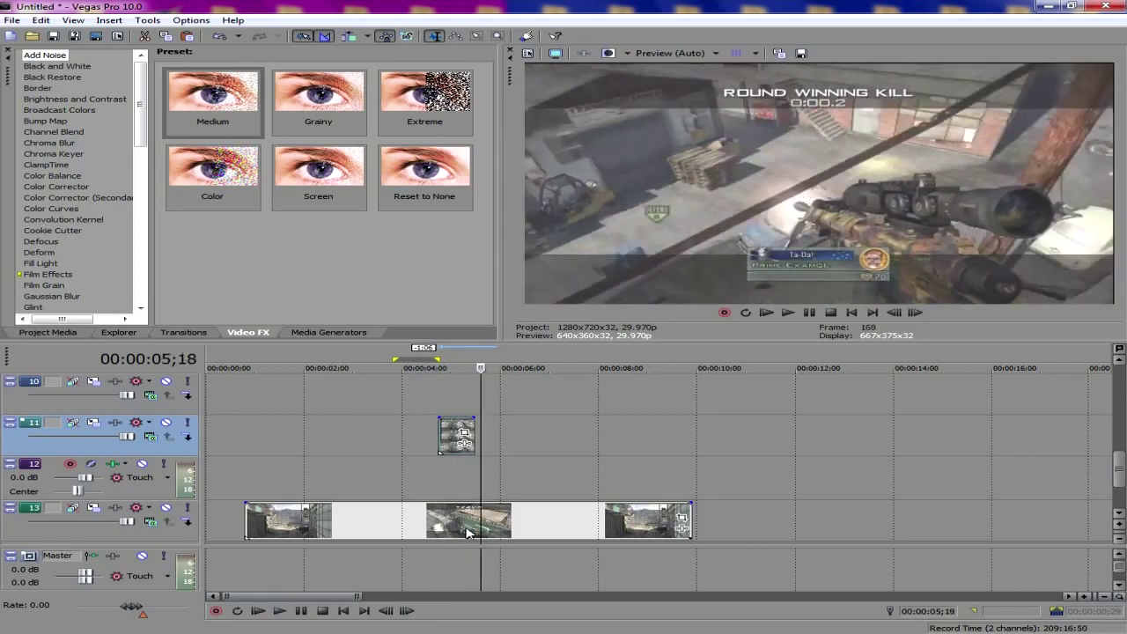
{"action": "key", "text": "Left"}
{"action": "key", "text": "Left"}
{"action": "key", "text": "Left"}
{"action": "key", "text": "Left"}
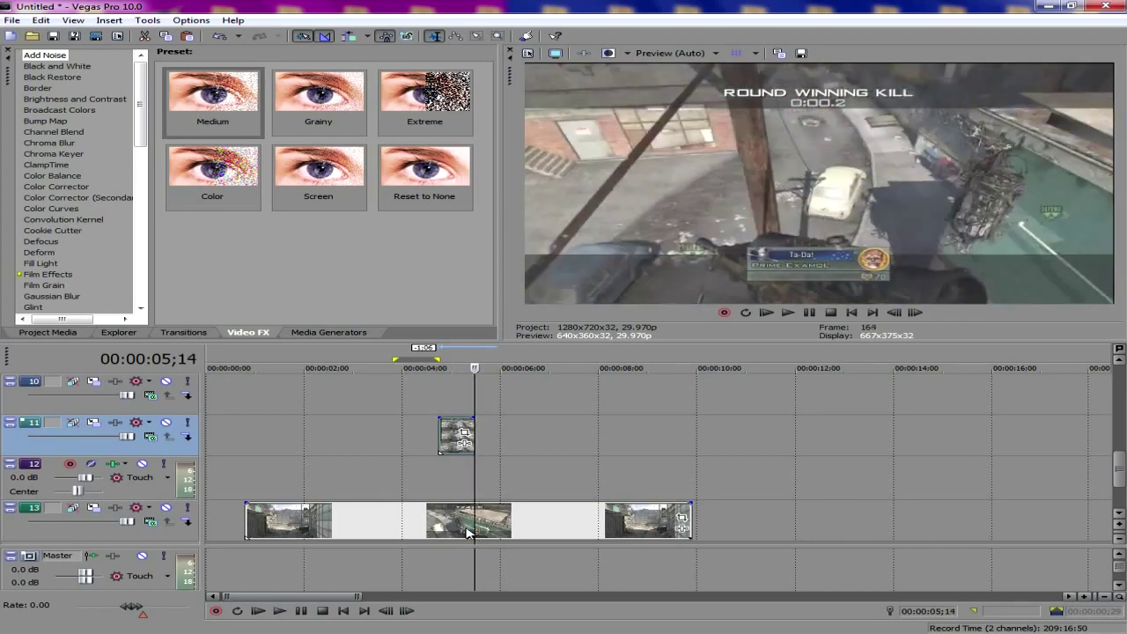
{"action": "key", "text": "Right"}
{"action": "key", "text": "Left"}
{"action": "key", "text": "Right"}
{"action": "key", "text": "Left"}
{"action": "key", "text": "Left"}
{"action": "key", "text": "Left"}
{"action": "key", "text": "Left"}
{"action": "key", "text": "Left"}
{"action": "key", "text": "Left"}
{"action": "key", "text": "Left"}
{"action": "key", "text": "Left"}
{"action": "key", "text": "Left"}
{"action": "key", "text": "Left"}
{"action": "key", "text": "Left"}
{"action": "key", "text": "Left"}
{"action": "key", "text": "Left"}
{"action": "key", "text": "Left"}
{"action": "key", "text": "Left"}
{"action": "key", "text": "Left"}
{"action": "key", "text": "Left"}
{"action": "key", "text": "Left"}
{"action": "key", "text": "Left"}
{"action": "key", "text": "Left"}
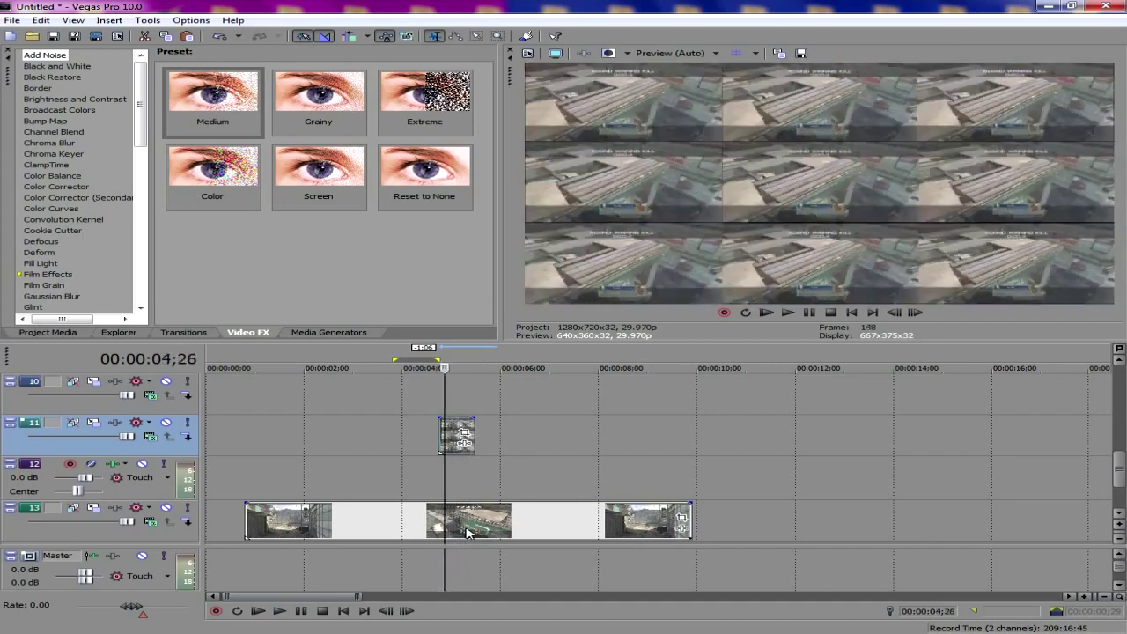
{"action": "key", "text": "Left"}
{"action": "key", "text": "Left"}
{"action": "key", "text": "Left"}
{"action": "key", "text": "Left"}
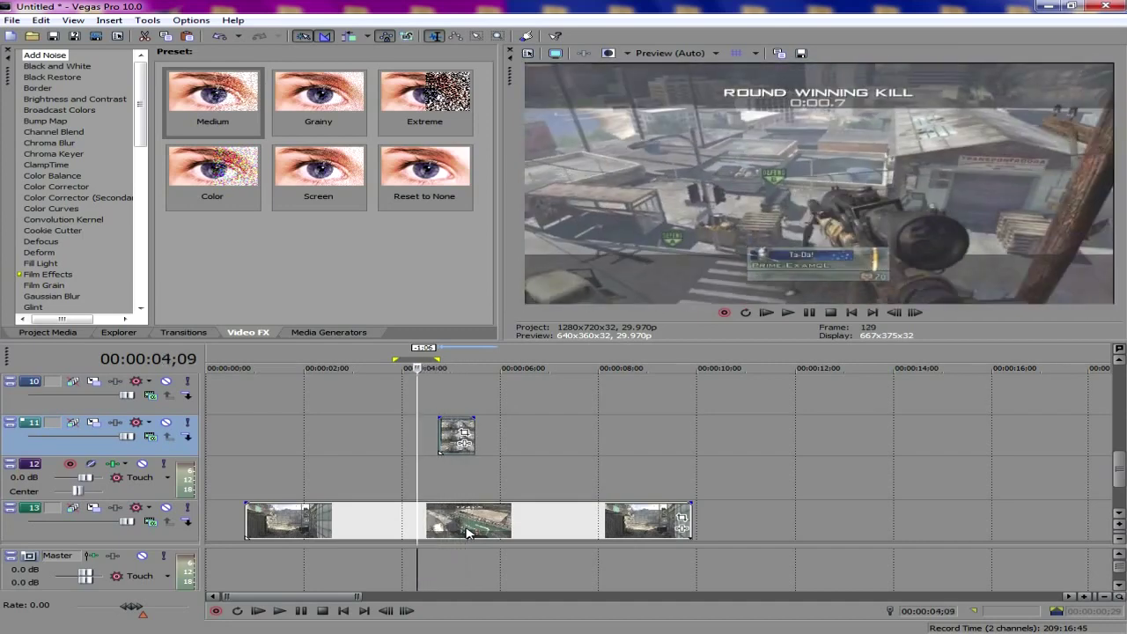
Step: Crop the grid clip's opening Event Pan/Crop frame to the centre tile, about 403.5 wide by 227 high
{"action": "left_click", "coordinate": [457, 430]}
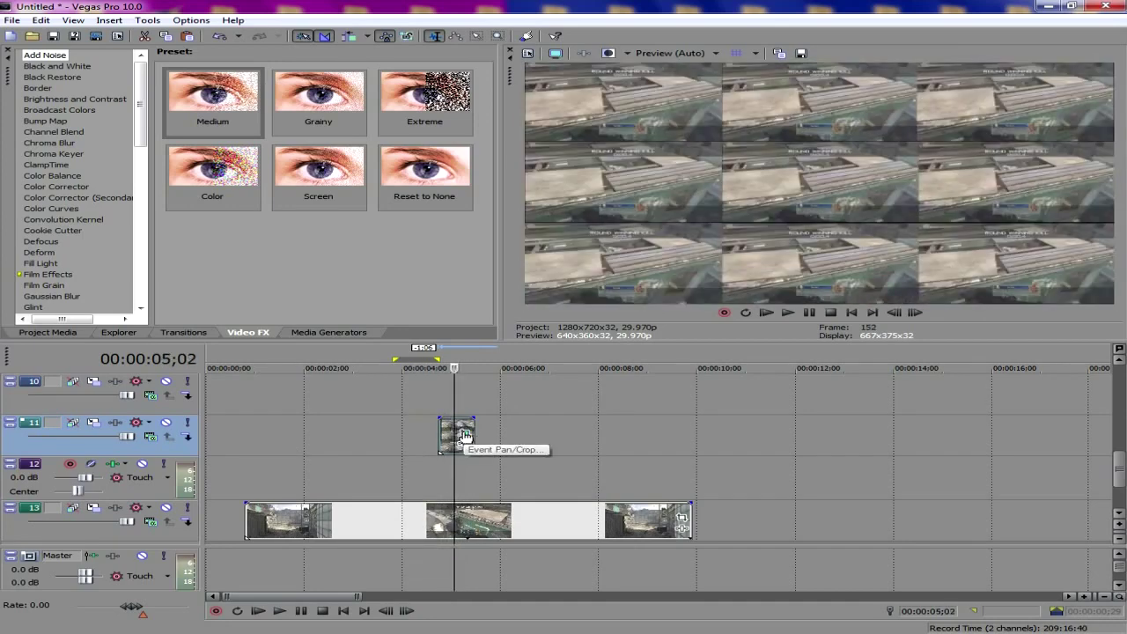
{"action": "left_click", "coordinate": [464, 443]}
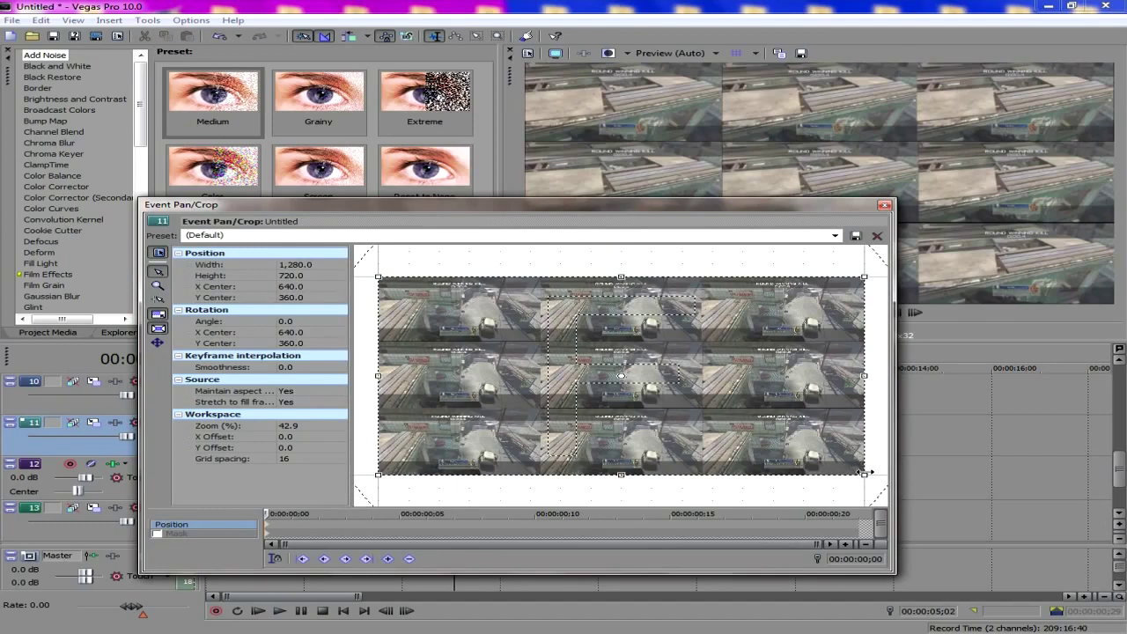
{"action": "left_click_drag", "start_coordinate": [864, 474], "coordinate": [698, 410]}
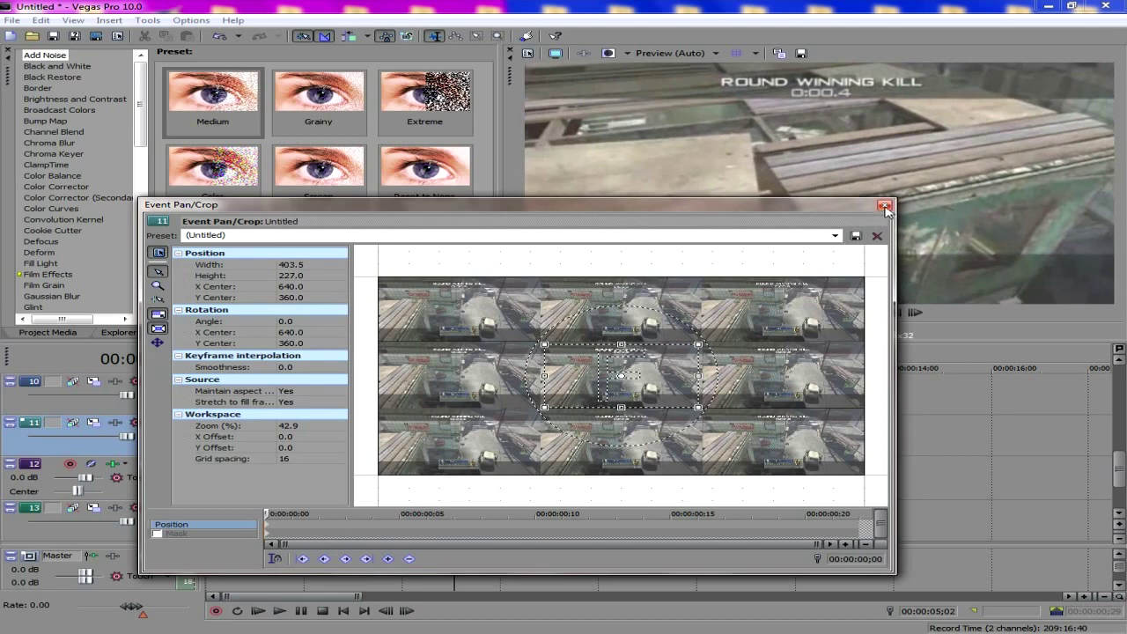
{"action": "left_click", "coordinate": [884, 206]}
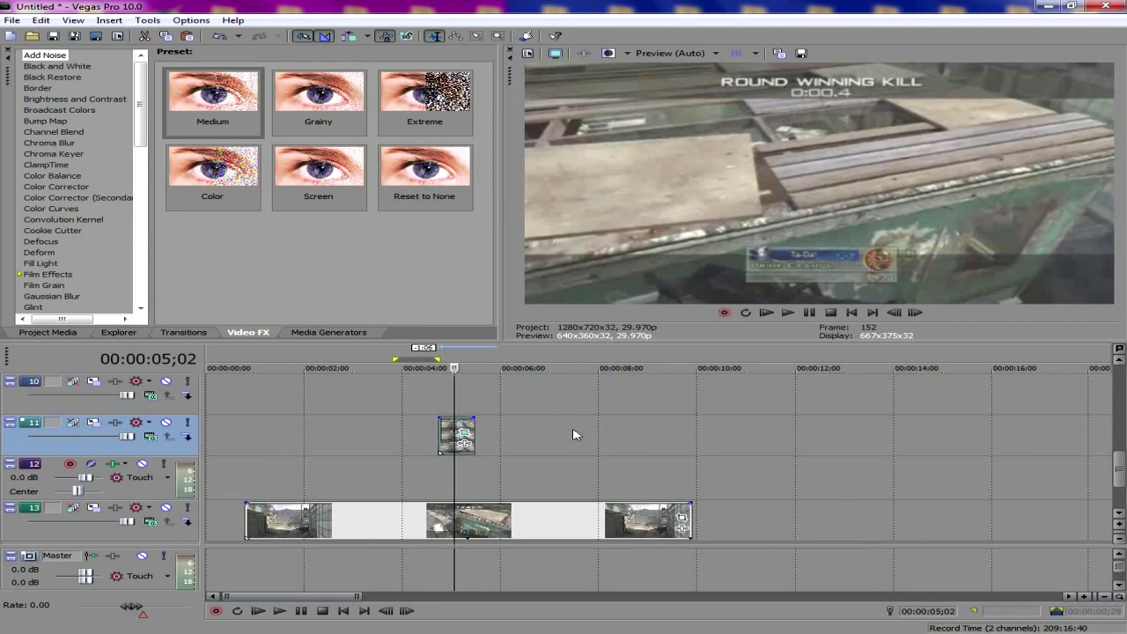
Step: Add a pan/crop keyframe at 00:00:00;11 of the grid clip using the (Default) preset to show the full grid
{"action": "left_click", "coordinate": [463, 442]}
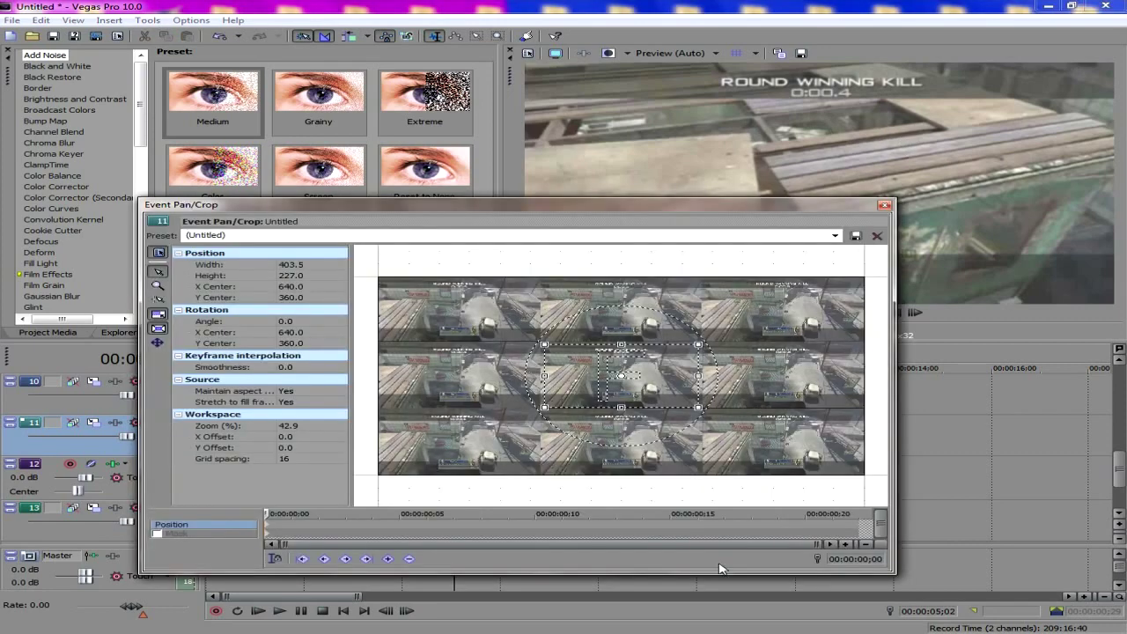
{"action": "left_click", "coordinate": [568, 526]}
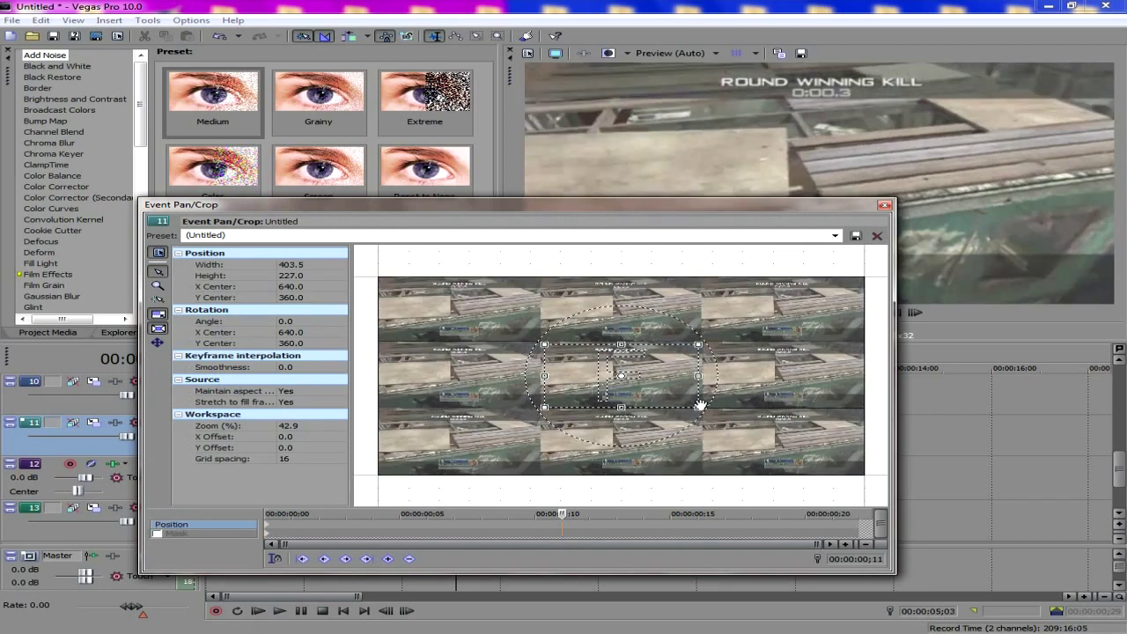
{"action": "left_click", "coordinate": [834, 235]}
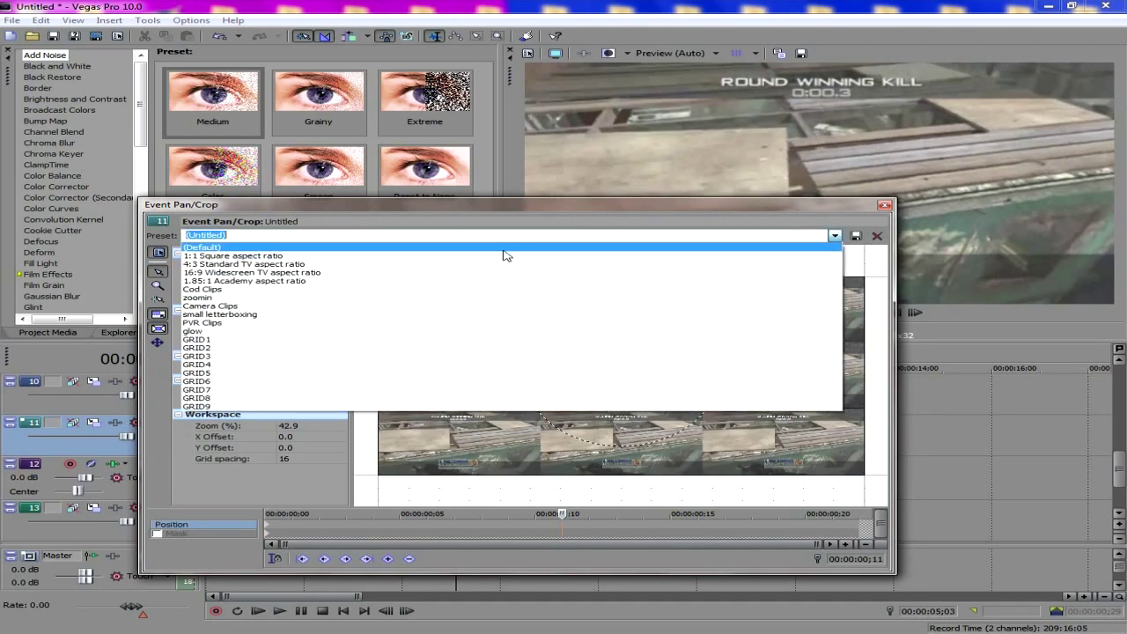
{"action": "left_click", "coordinate": [508, 255]}
{"action": "left_click", "coordinate": [549, 529]}
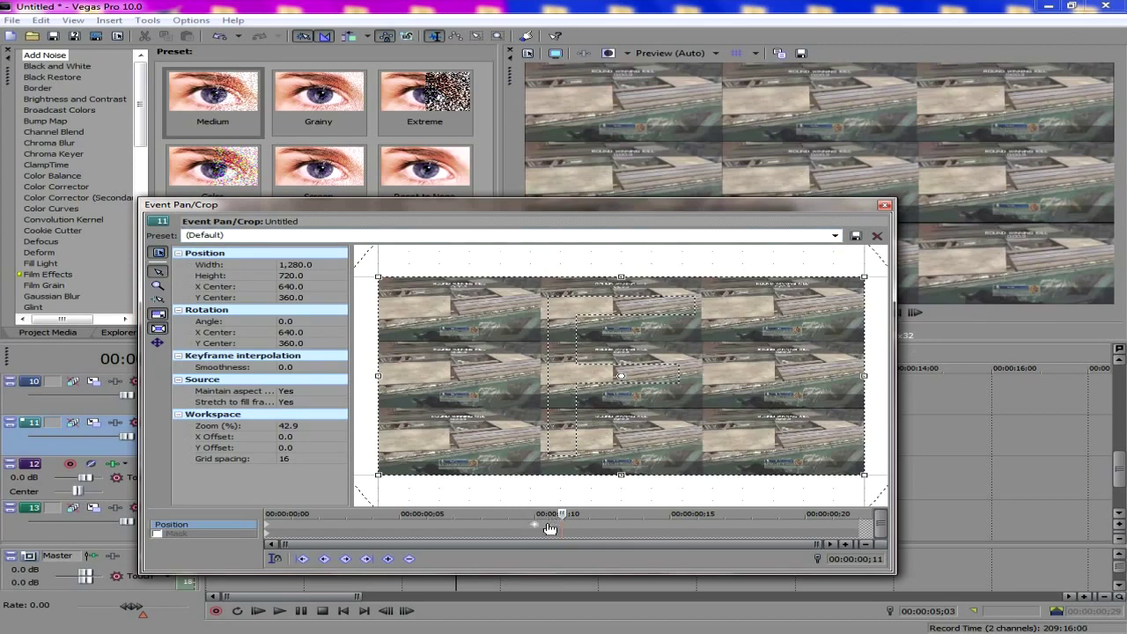
{"action": "left_click", "coordinate": [854, 527]}
{"action": "left_click", "coordinate": [565, 525]}
Step: Add a pan/crop keyframe at the grid clip's end, 00:00:00;22, cropped to the centre tile at about 412.8 by 232.2
{"action": "left_click", "coordinate": [856, 527]}
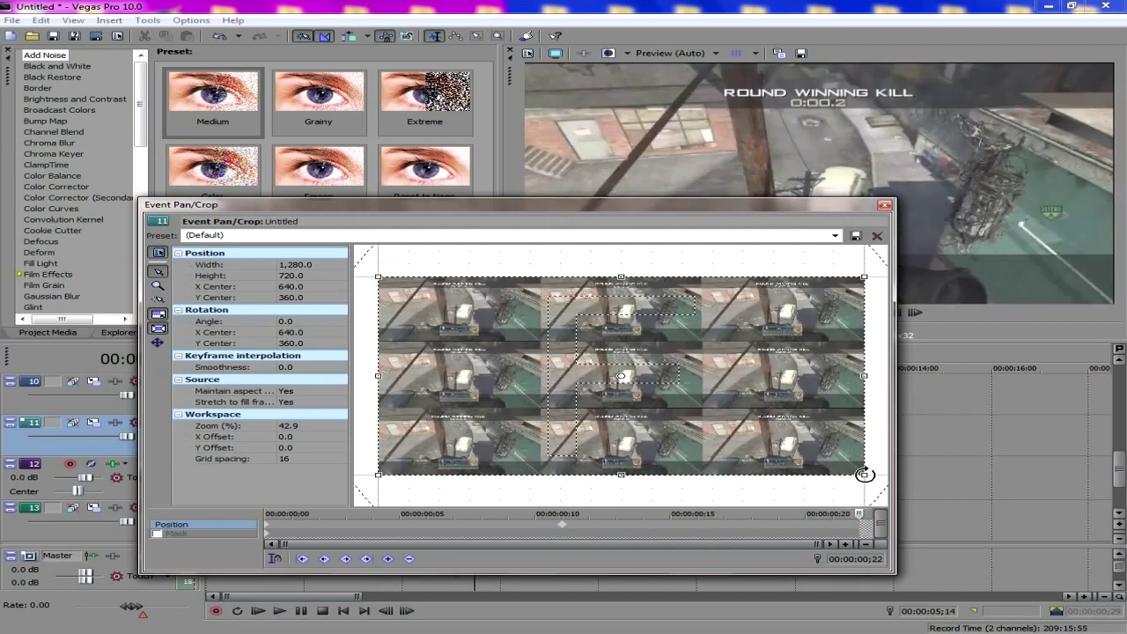
{"action": "left_click_drag", "start_coordinate": [864, 474], "coordinate": [736, 432]}
{"action": "left_click_drag", "start_coordinate": [854, 528], "coordinate": [851, 531]}
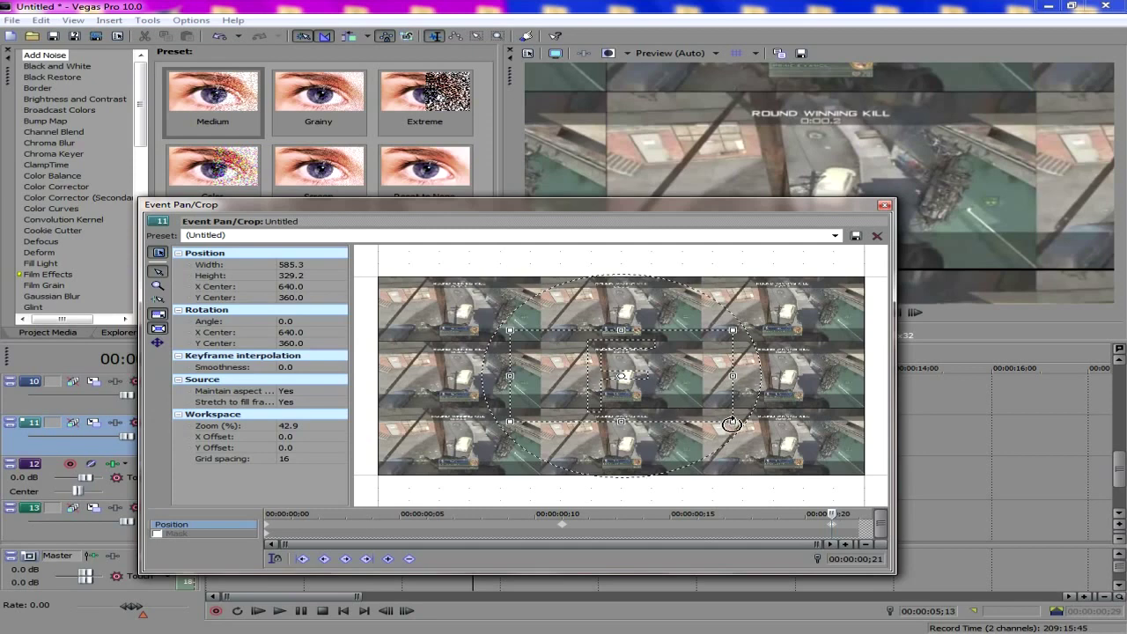
{"action": "left_click_drag", "start_coordinate": [733, 422], "coordinate": [699, 407]}
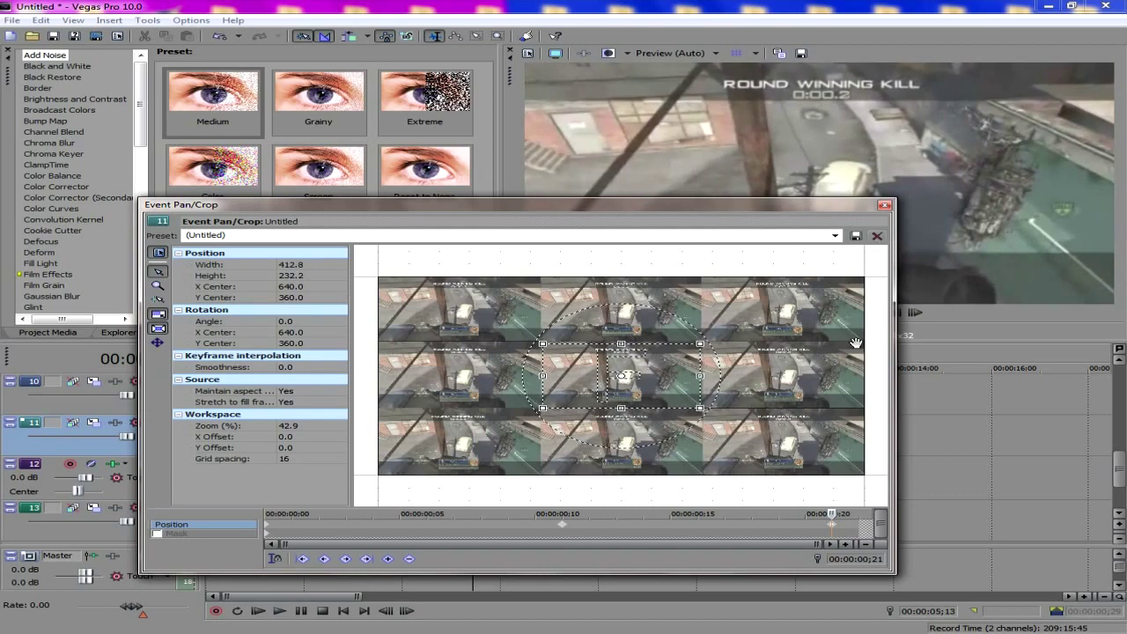
{"action": "left_click_drag", "start_coordinate": [835, 527], "coordinate": [878, 527]}
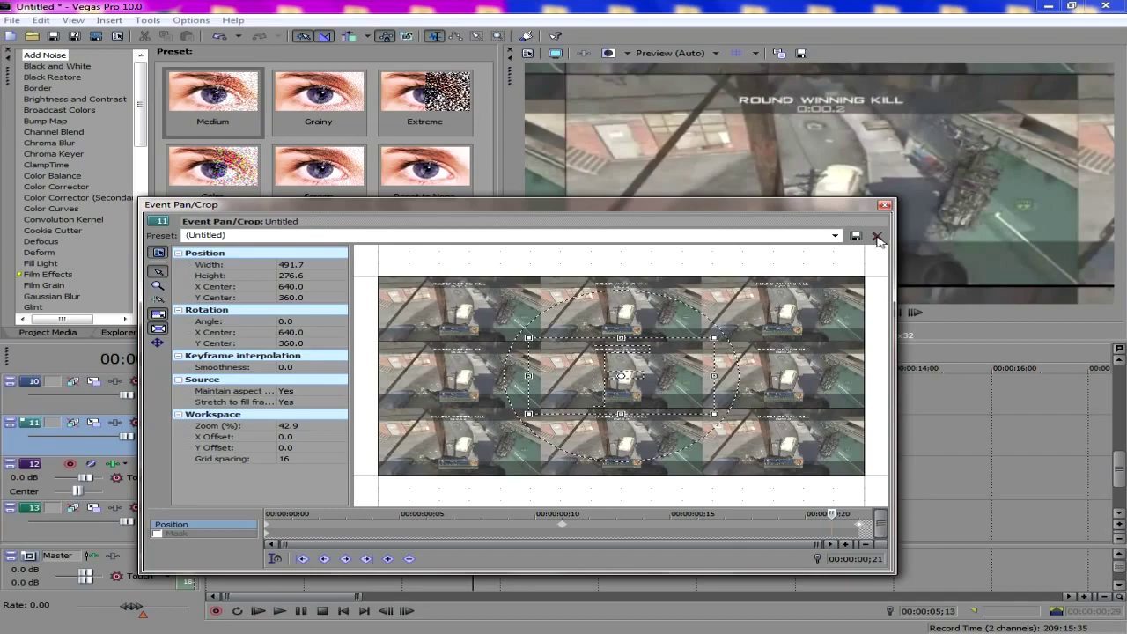
{"action": "left_click", "coordinate": [885, 206]}
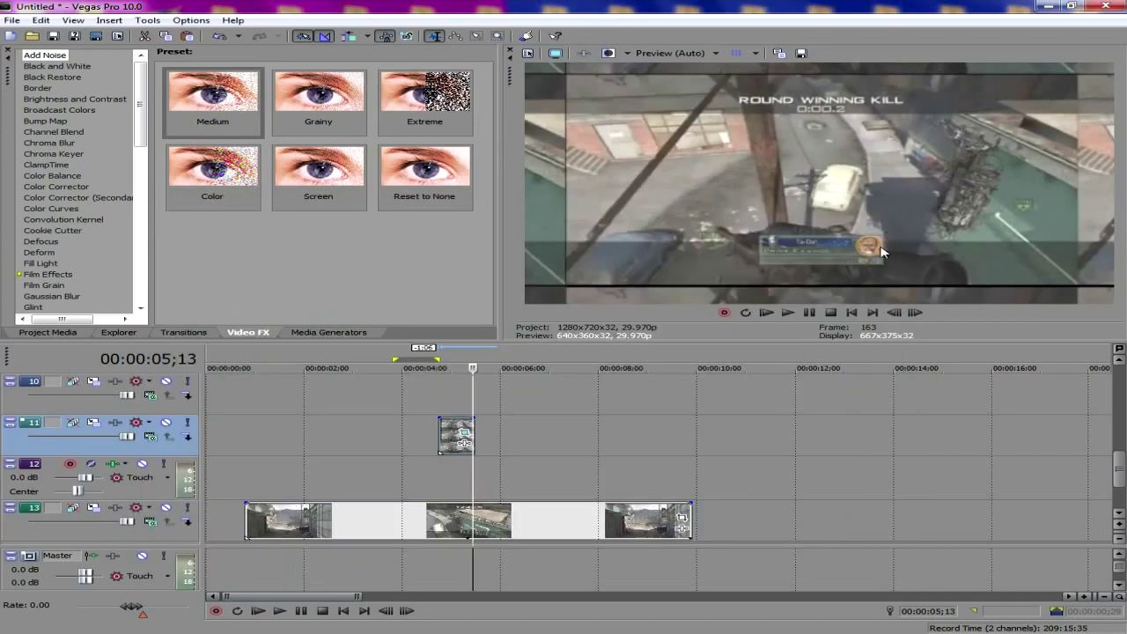
Step: Play back the zoom effect from the grid clip's start, and the whole sequence from 00:00:00;24
{"action": "left_click", "coordinate": [441, 427]}
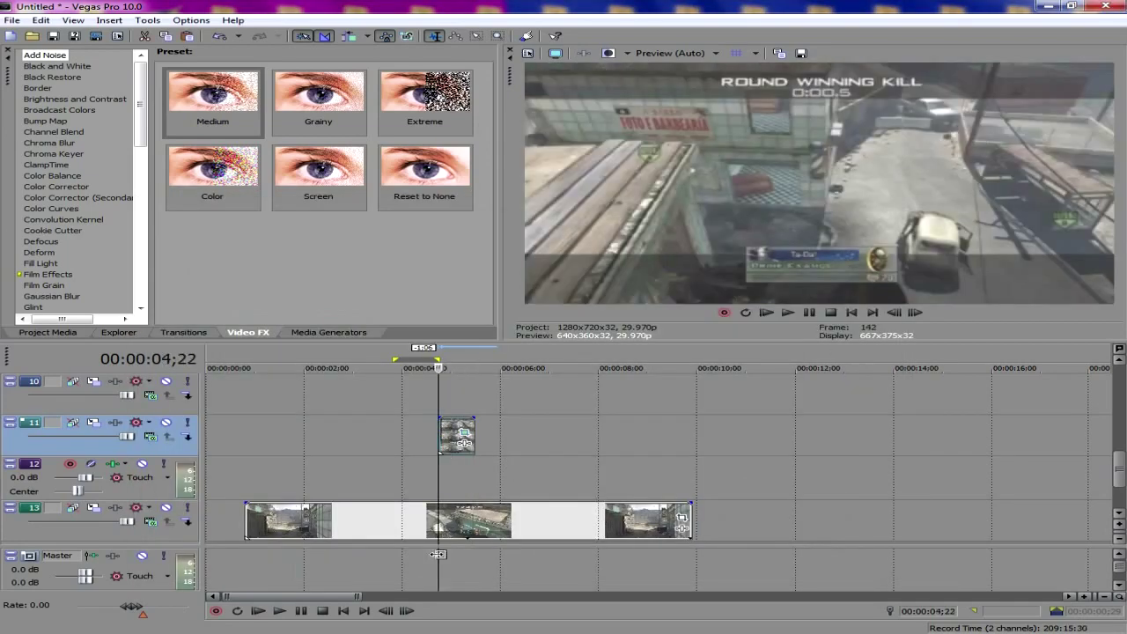
{"action": "left_click", "coordinate": [280, 610]}
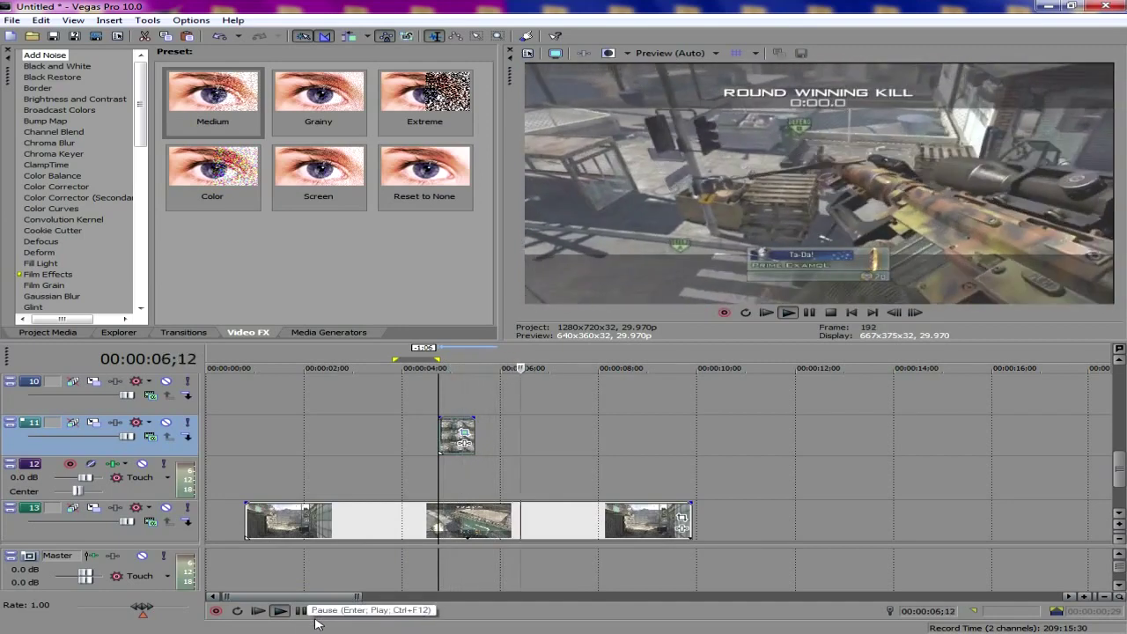
{"action": "left_click", "coordinate": [323, 610]}
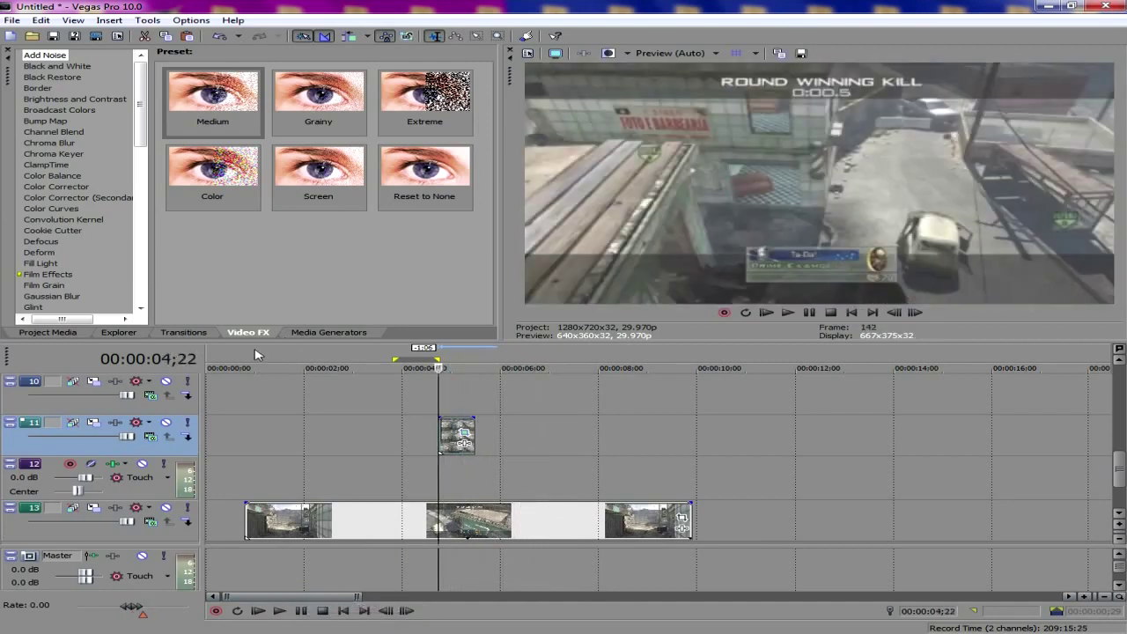
{"action": "left_click", "coordinate": [256, 389]}
{"action": "left_click", "coordinate": [246, 354]}
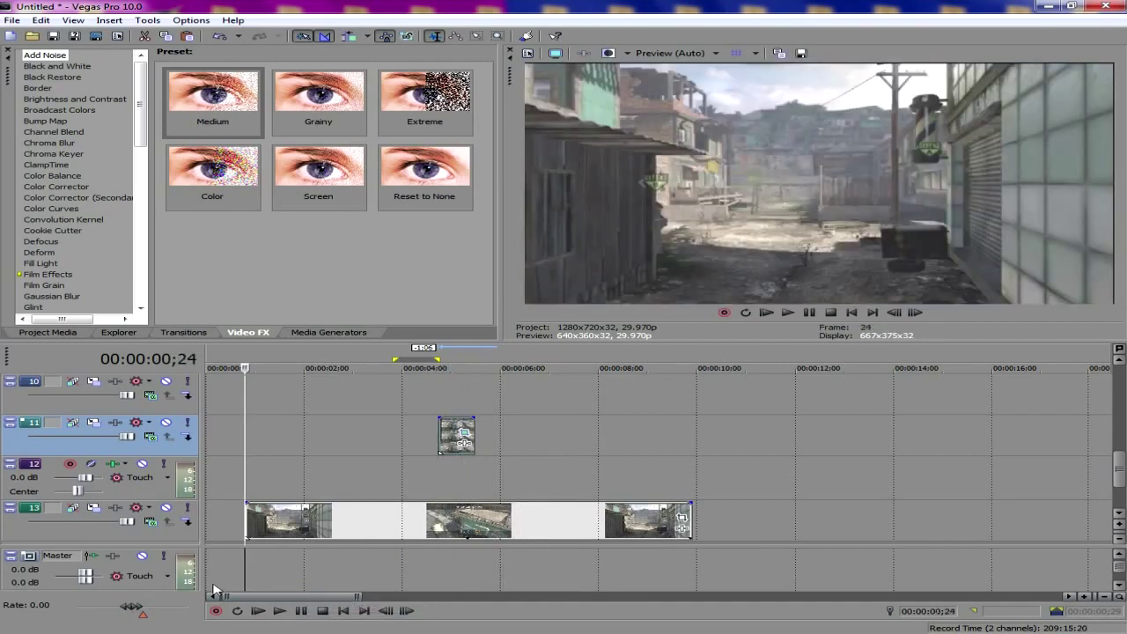
{"action": "left_click", "coordinate": [280, 611]}
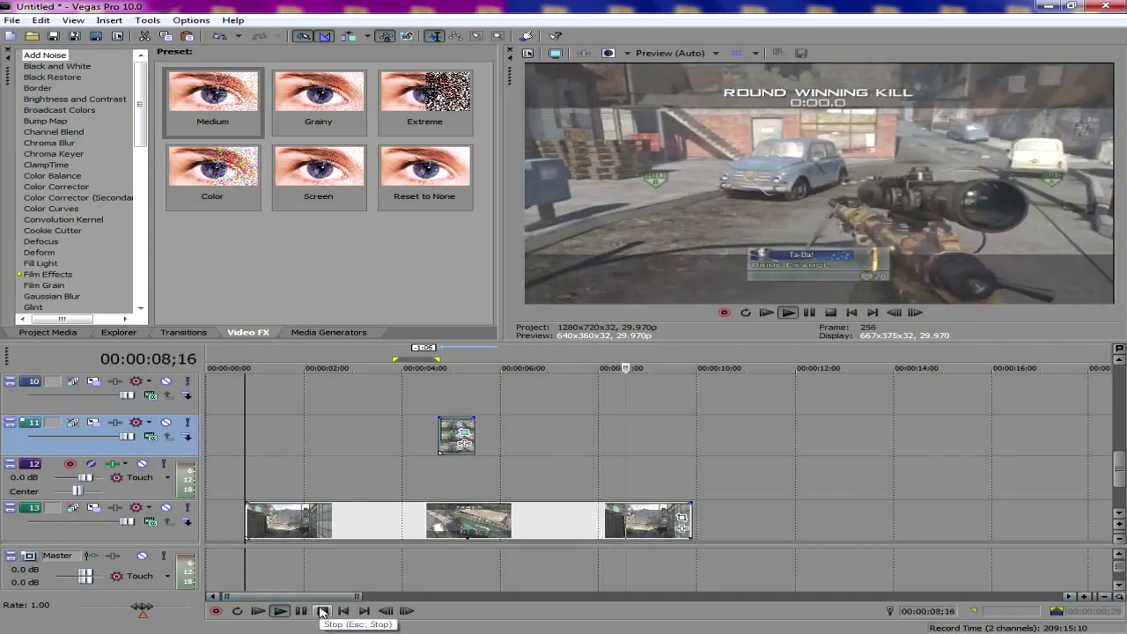
{"action": "left_click", "coordinate": [323, 612]}
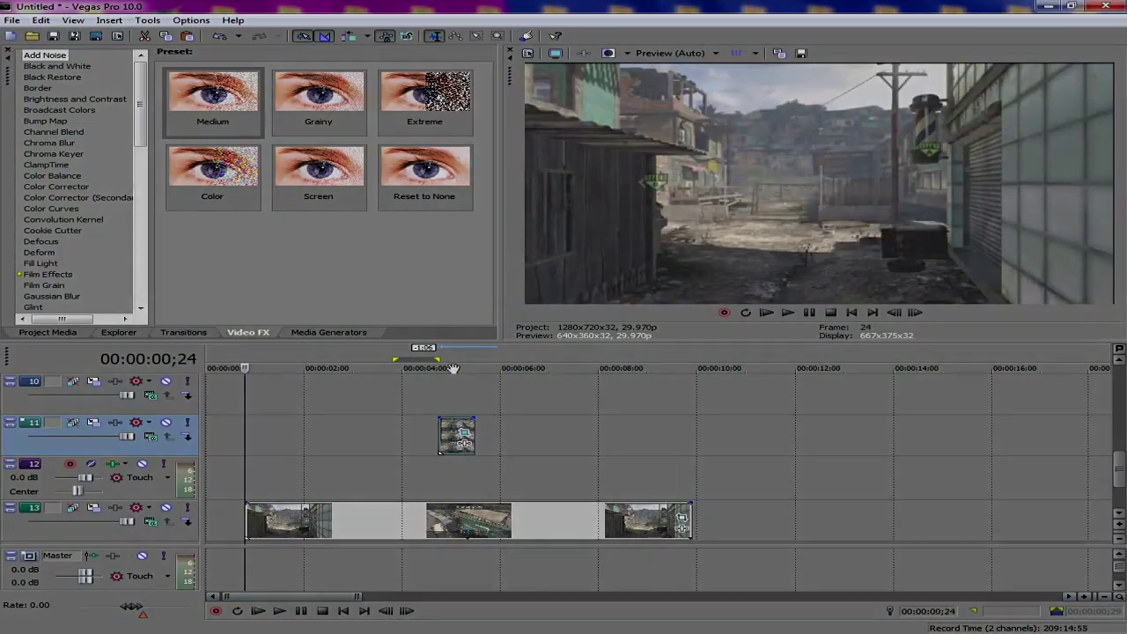